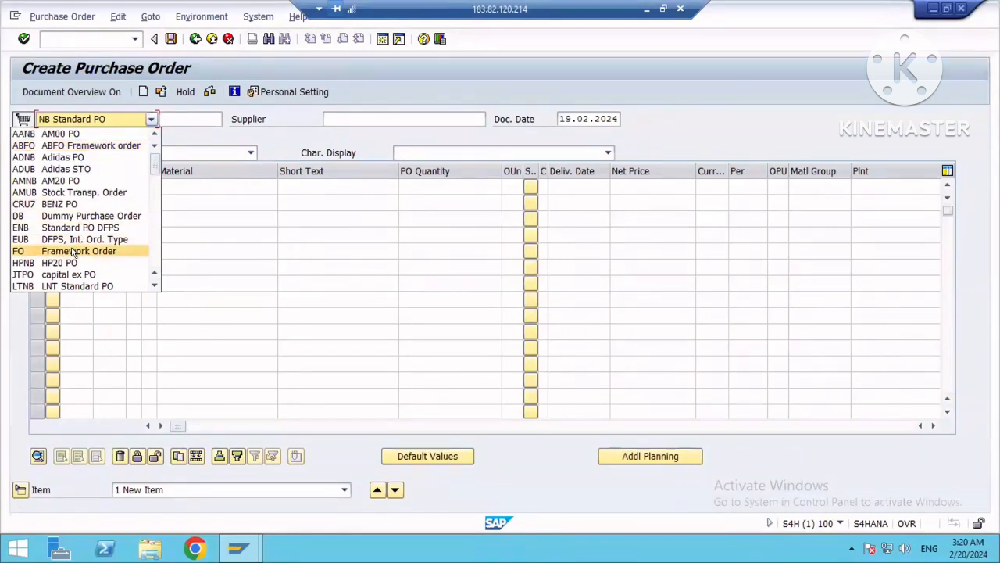
# Set the order type to Framework Order, with purchasing organization 1710 and purchasing group 001.
pyautogui.click(72, 252)
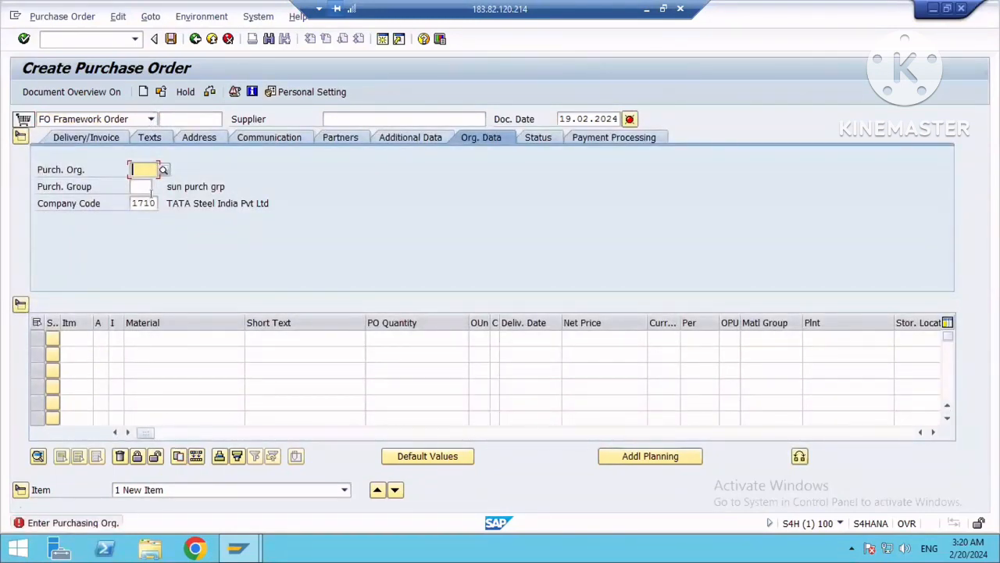
pyautogui.write('1')
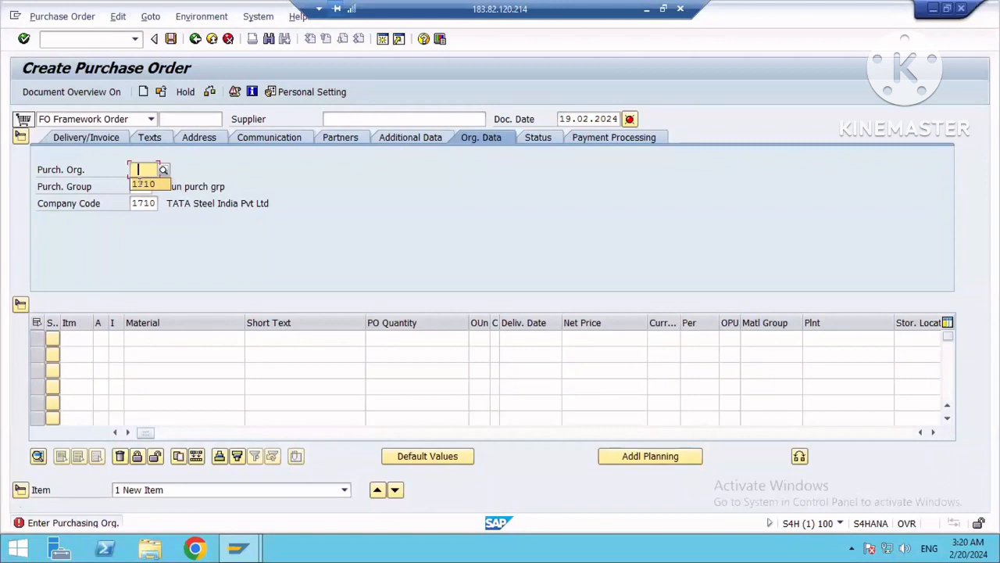
pyautogui.click(141, 187)
pyautogui.click(140, 188)
pyautogui.write('001')
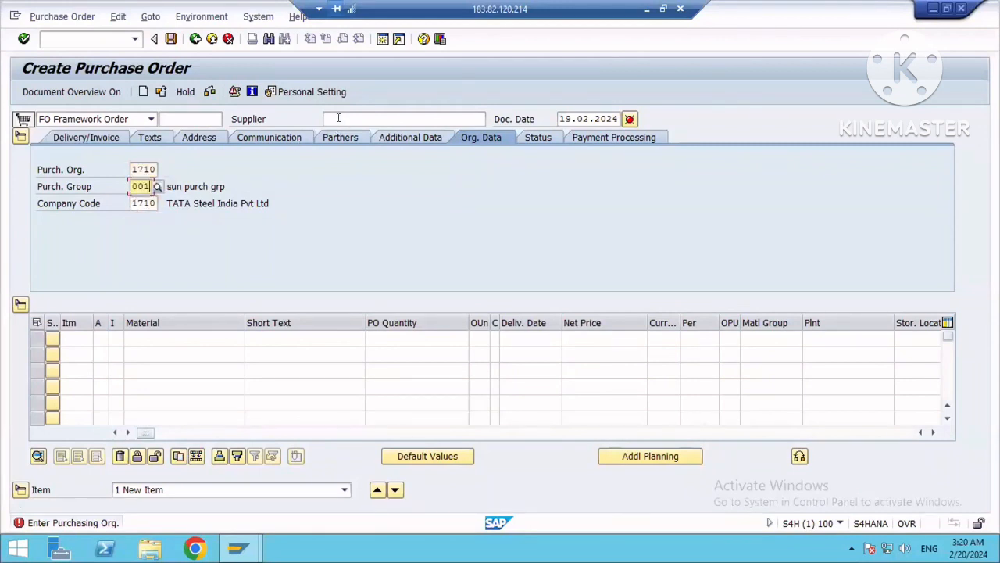
# Assign US TM Carrier2 as the supplier of the framework order.
pyautogui.click(338, 118)
pyautogui.write('1')
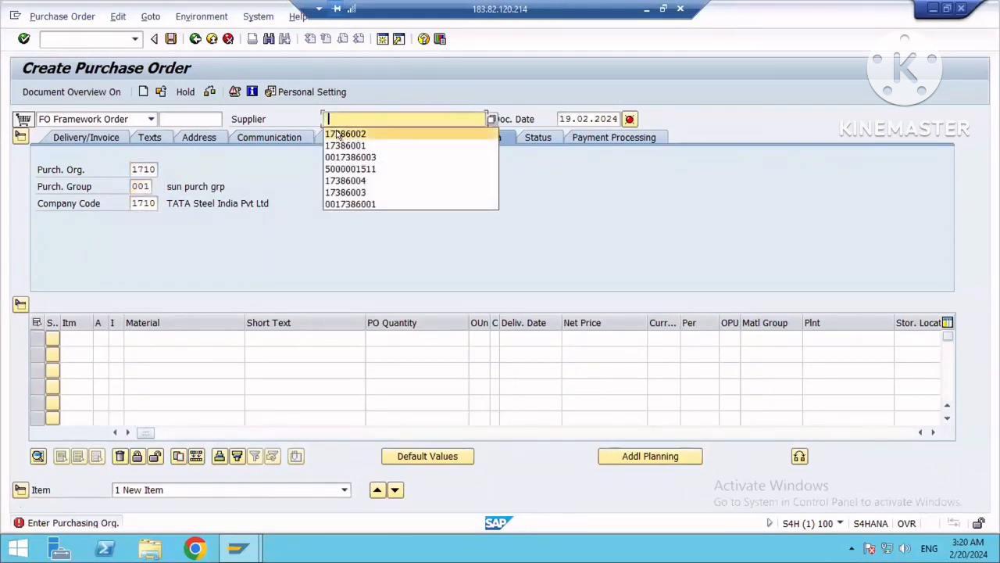
pyautogui.click(339, 135)
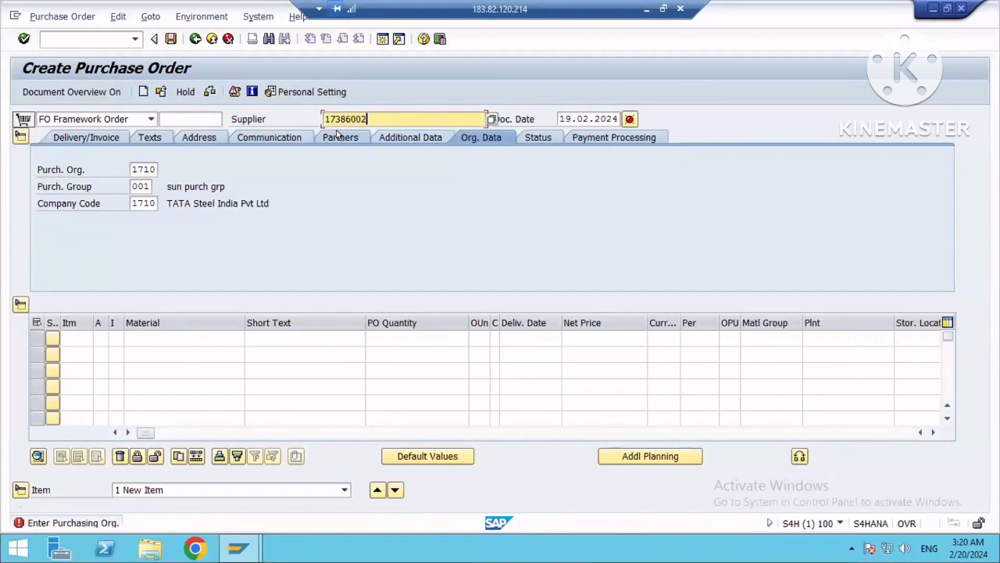
pyautogui.press('Return')
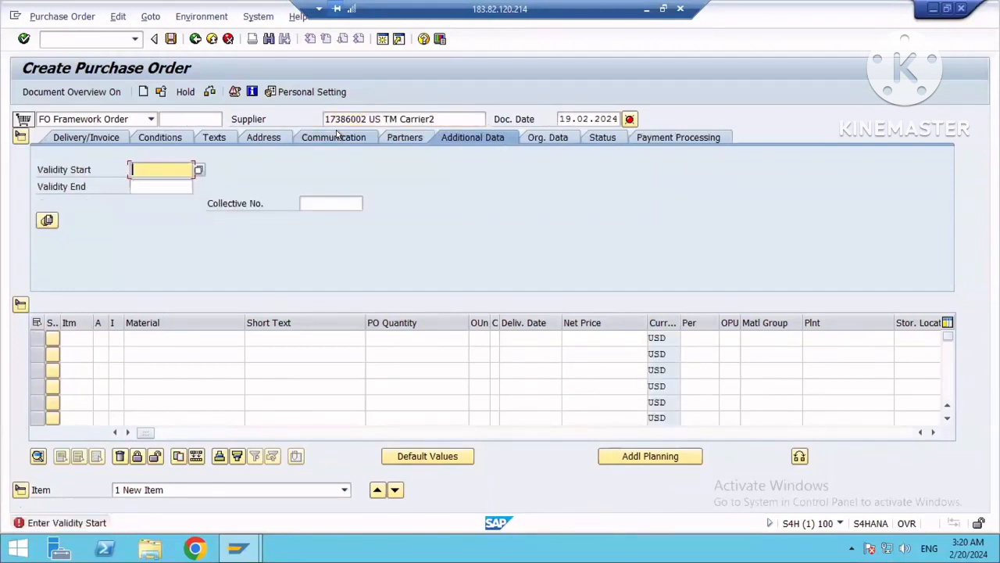
# Set the framework order's validity period from 19.02.2024 to 19.02.2025.
pyautogui.click(164, 186)
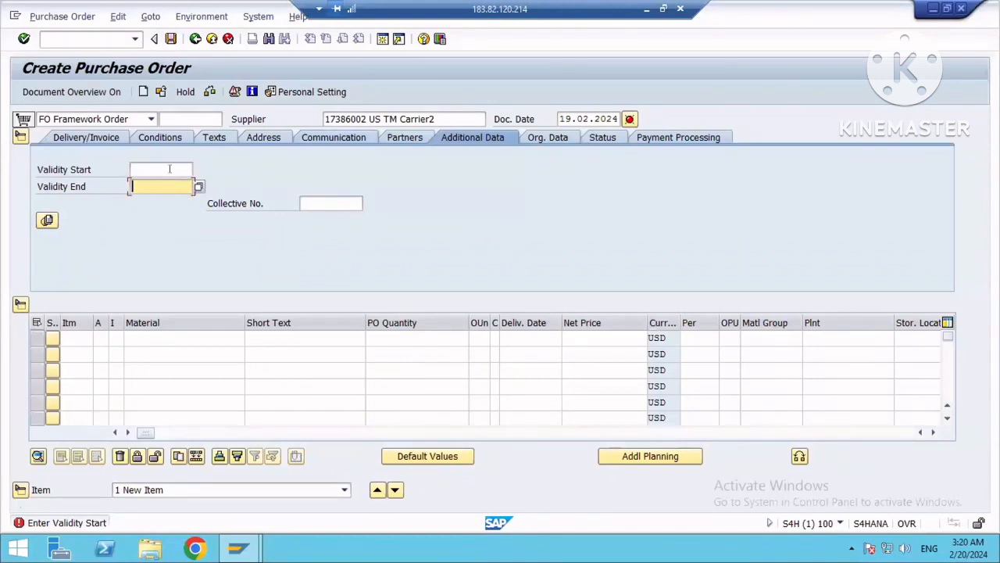
pyautogui.press('Return')
pyautogui.press('Return')
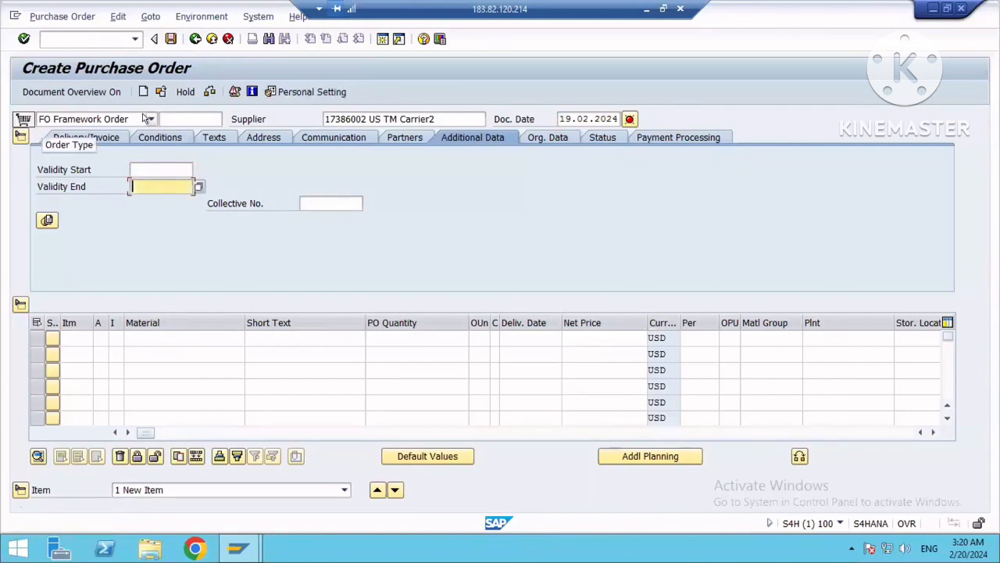
pyautogui.click(160, 169)
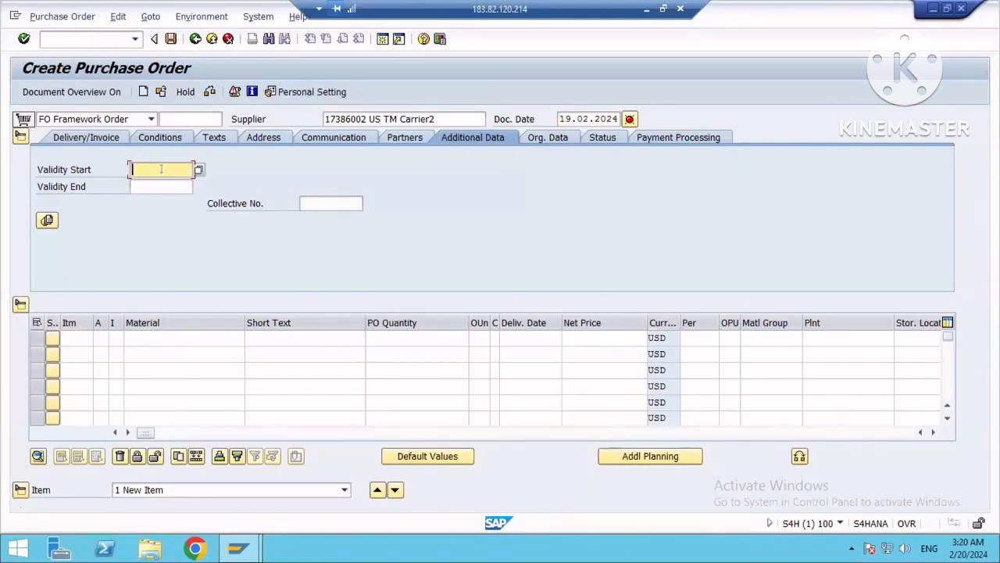
pyautogui.click(200, 168)
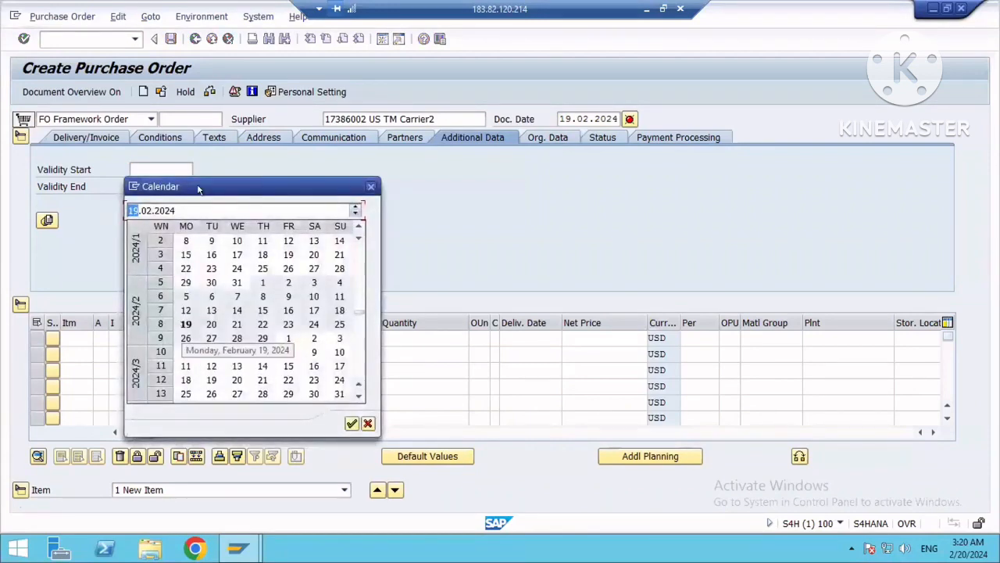
pyautogui.doubleClick(186, 323)
pyautogui.click(199, 186)
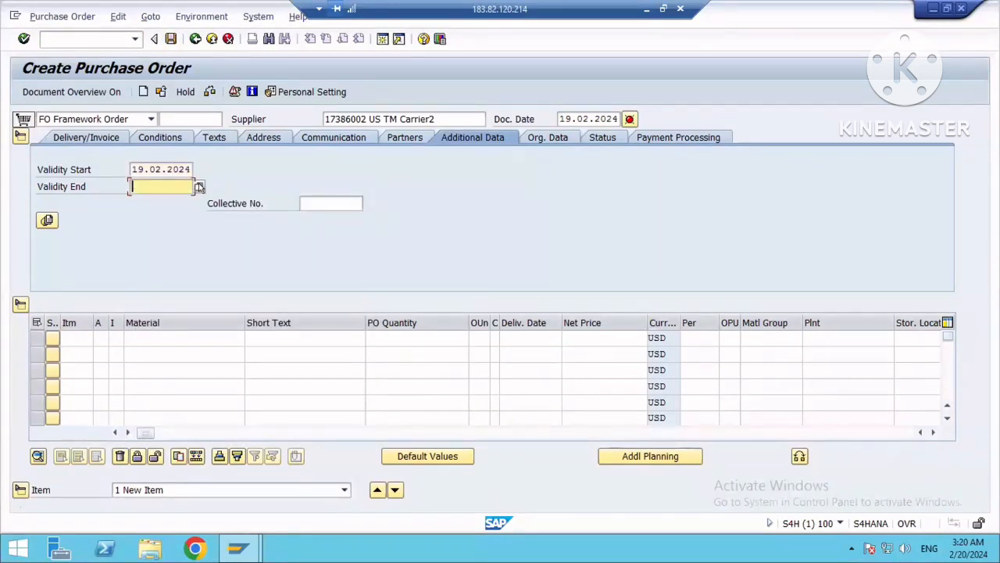
pyautogui.click(199, 186)
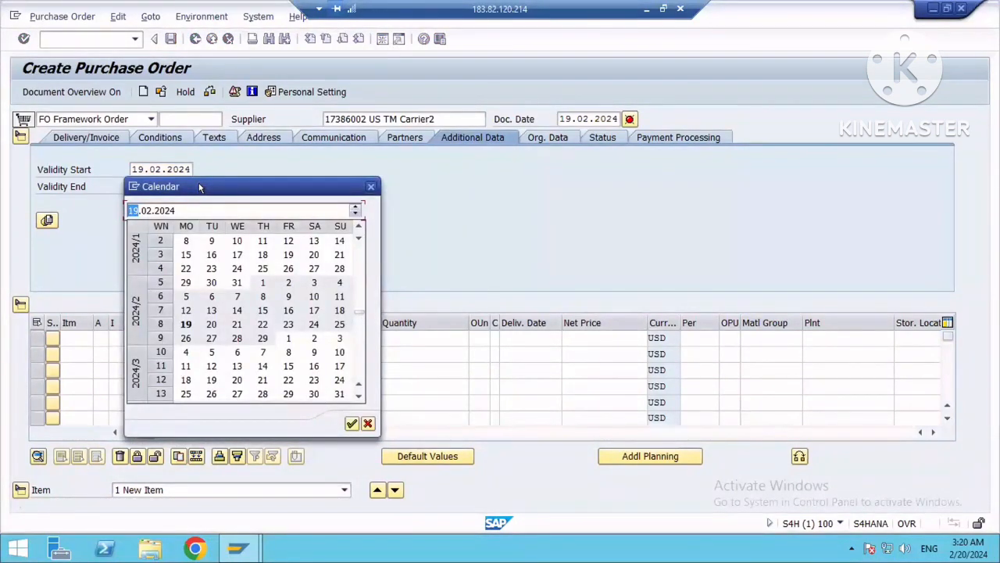
pyautogui.doubleClick(186, 325)
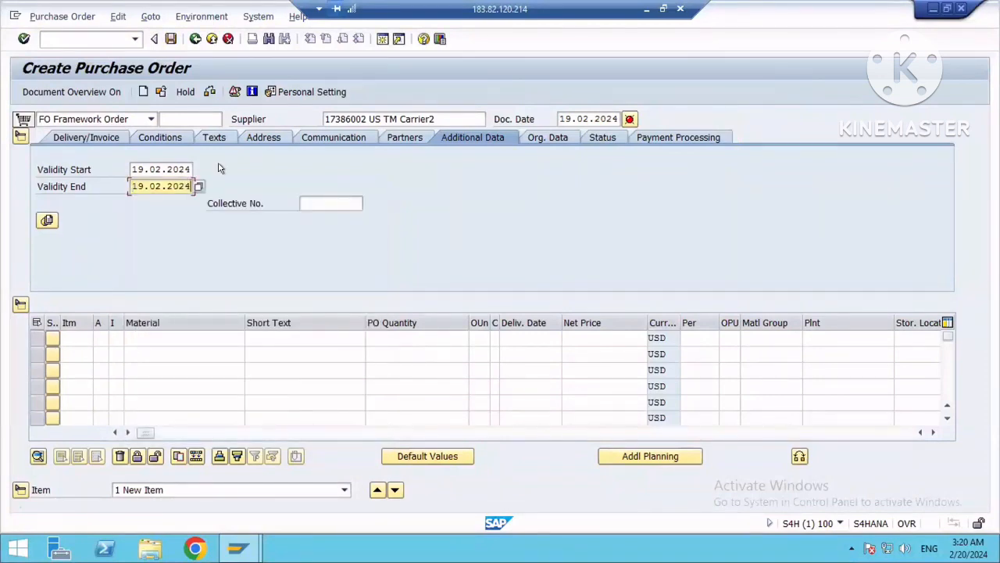
pyautogui.press('BackSpace')
pyautogui.write('5')
pyautogui.press('Return')
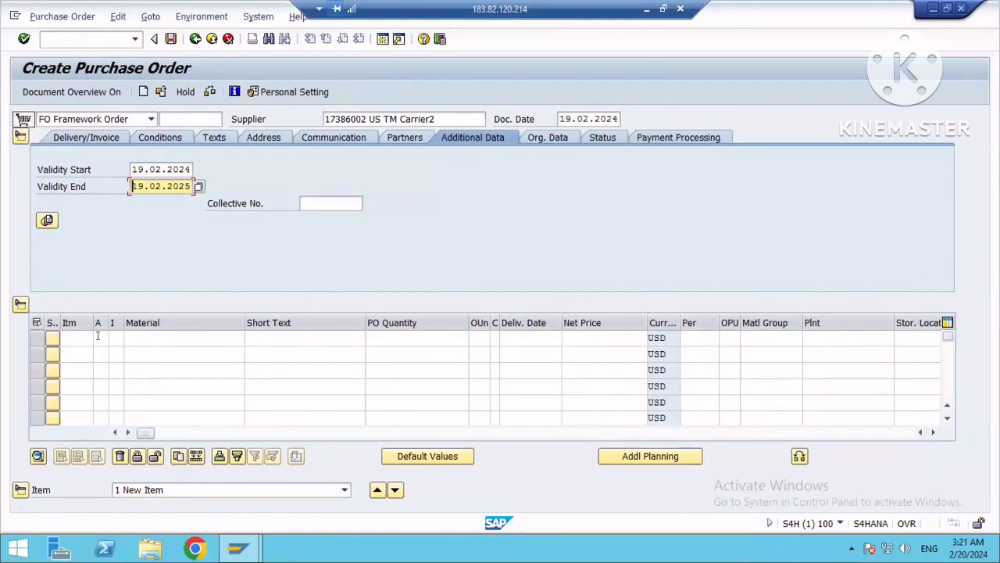
# Add an item with account assignment category K, short text "Startinary Items" and plant 1710.
pyautogui.click(98, 337)
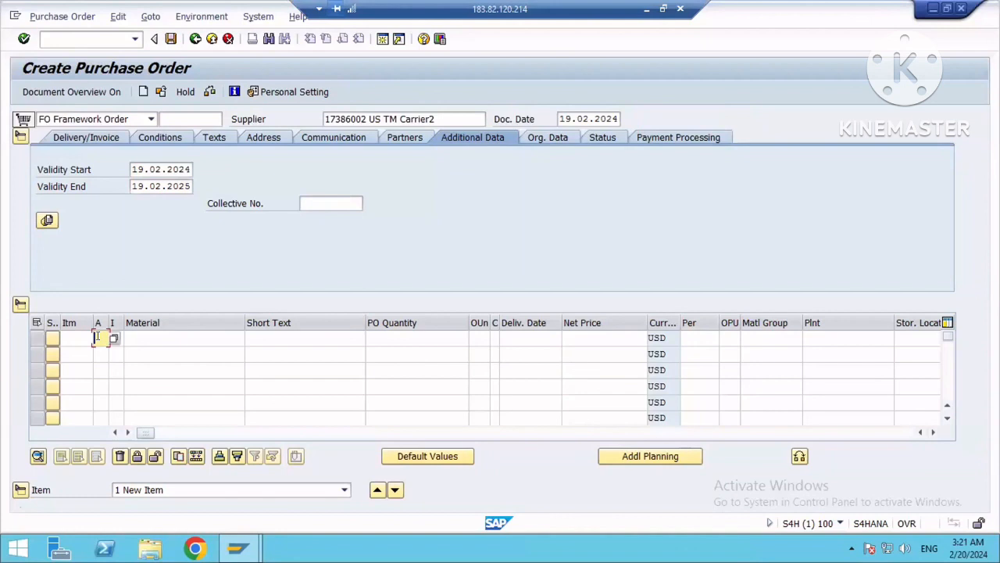
pyautogui.write('K')
pyautogui.click(246, 338)
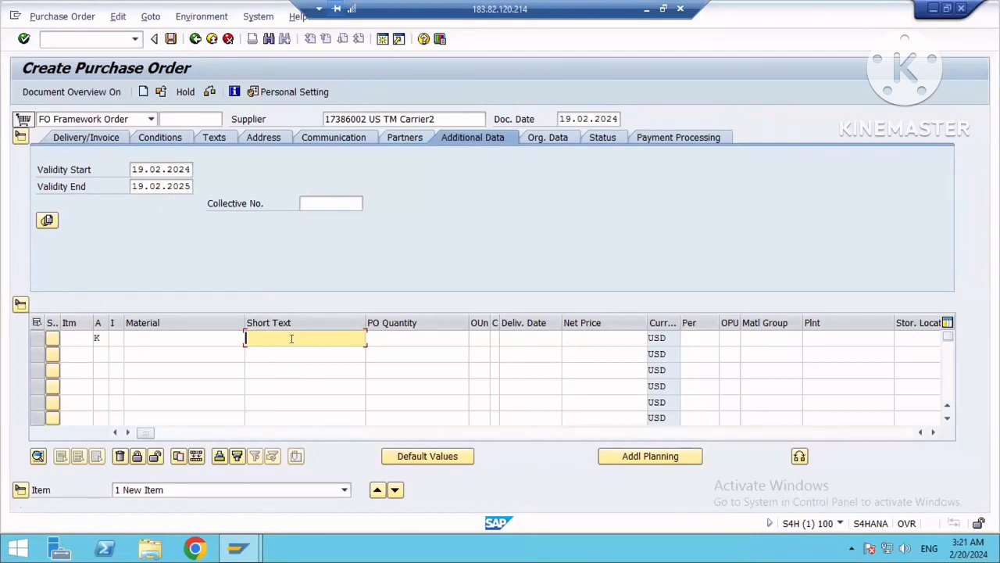
pyautogui.write('Star')
pyautogui.press('Down')
pyautogui.press('Return')
pyautogui.press('Return')
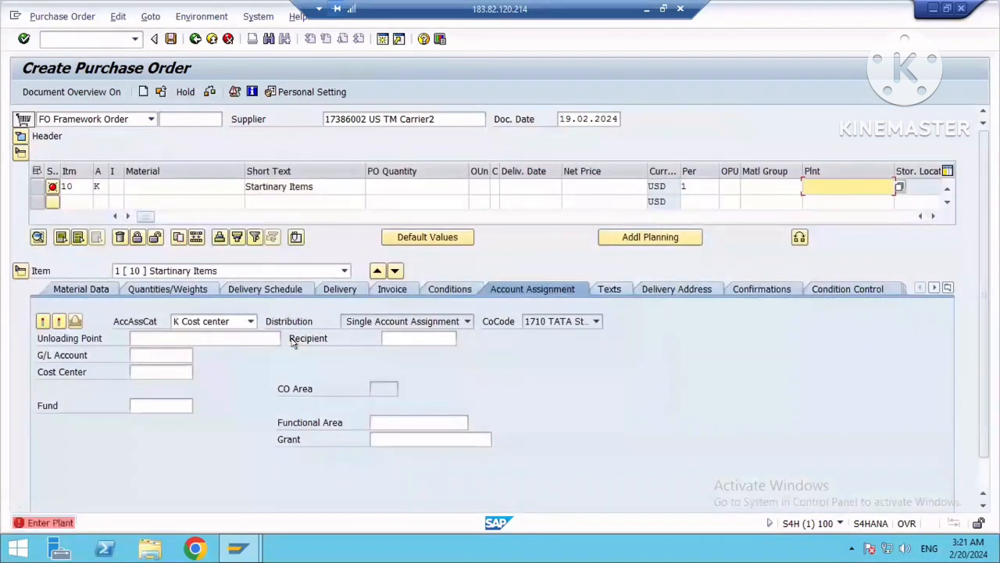
pyautogui.write('1710')
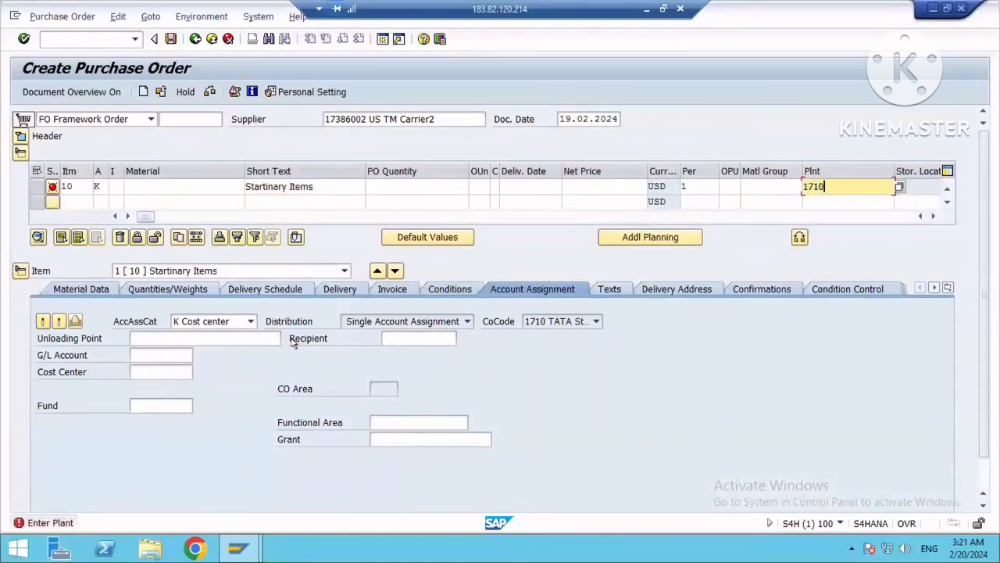
pyautogui.press('Return')
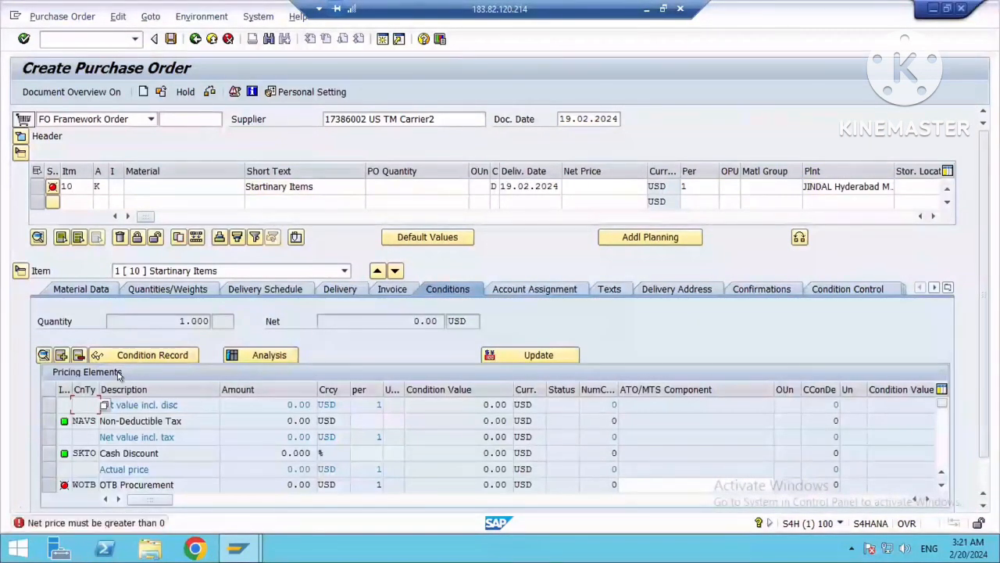
# Fill in the item's G/L account and set its cost center to 17101101.
pyautogui.scroll(-1, 119, 401)
pyautogui.press('Return')
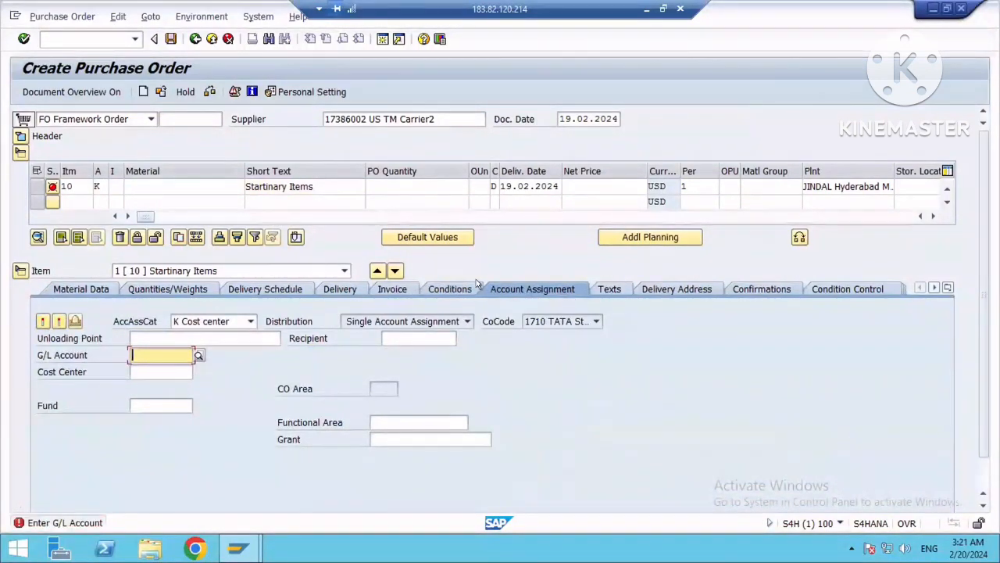
pyautogui.click(150, 369)
pyautogui.click(151, 373)
pyautogui.press('Down')
pyautogui.press('Return')
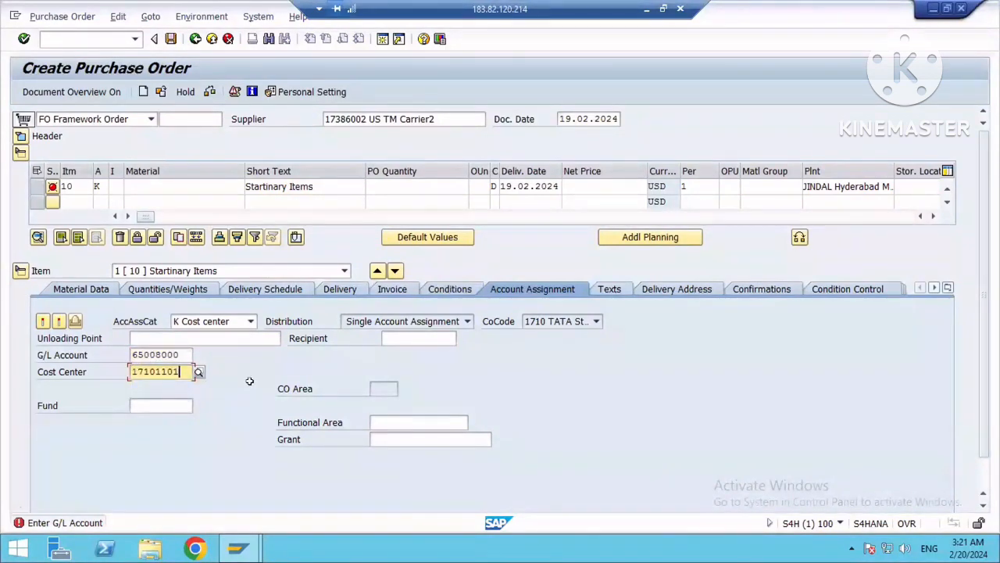
pyautogui.press('Return')
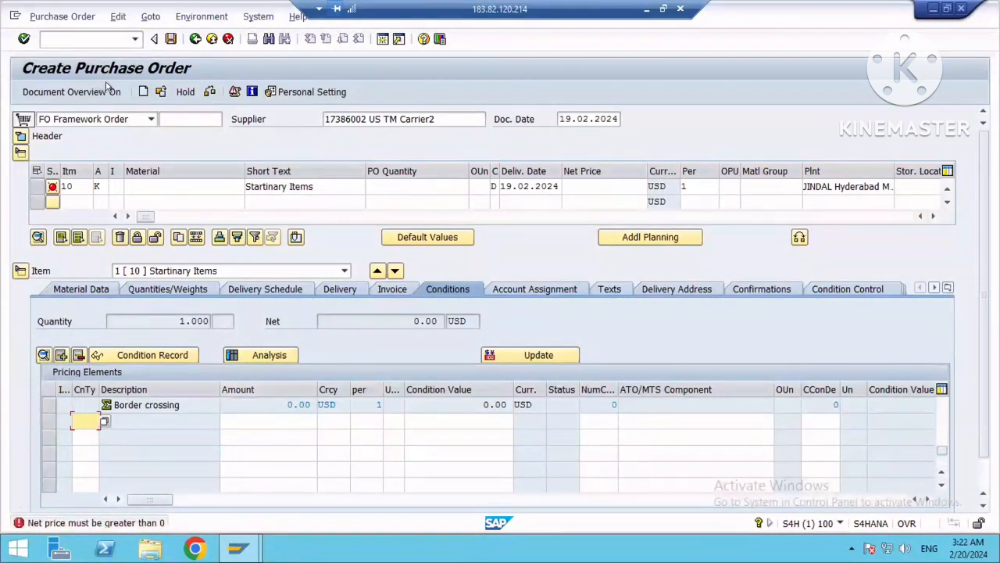
# Underline "Item Category-B" on the Blanket Purchase Order slide in PowerPoint, and return to the purchase order in SAP.
pyautogui.click(113, 186)
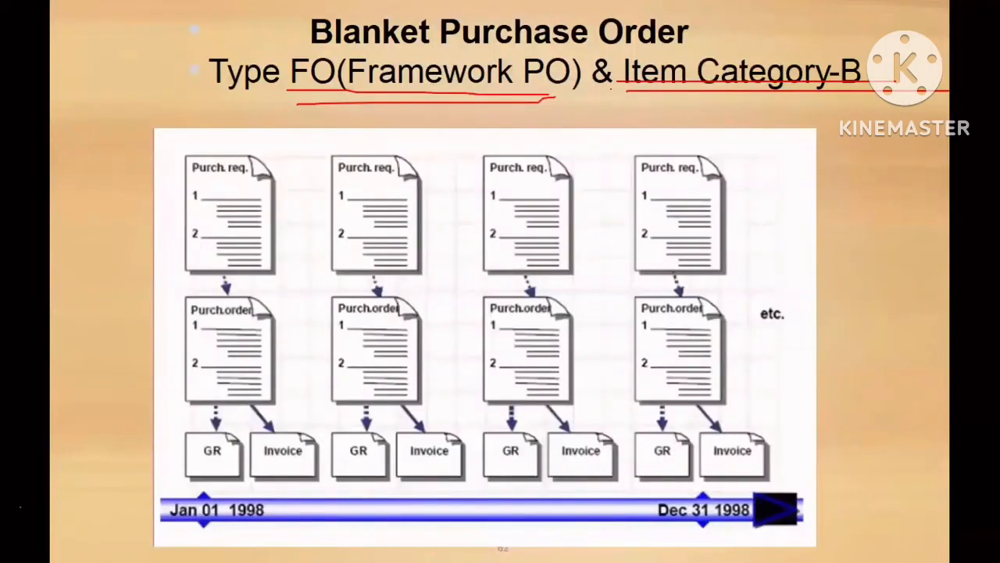
pyautogui.moveTo(616, 93); pyautogui.dragTo(868, 89)
pyautogui.hotkey('alt', 'Tab')
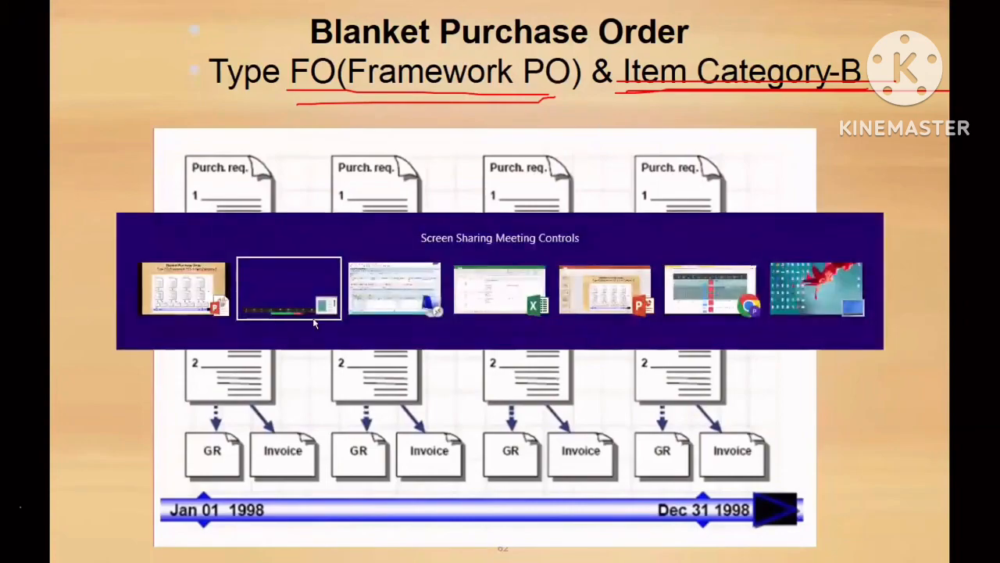
pyautogui.hotkey('alt', 'Tab')
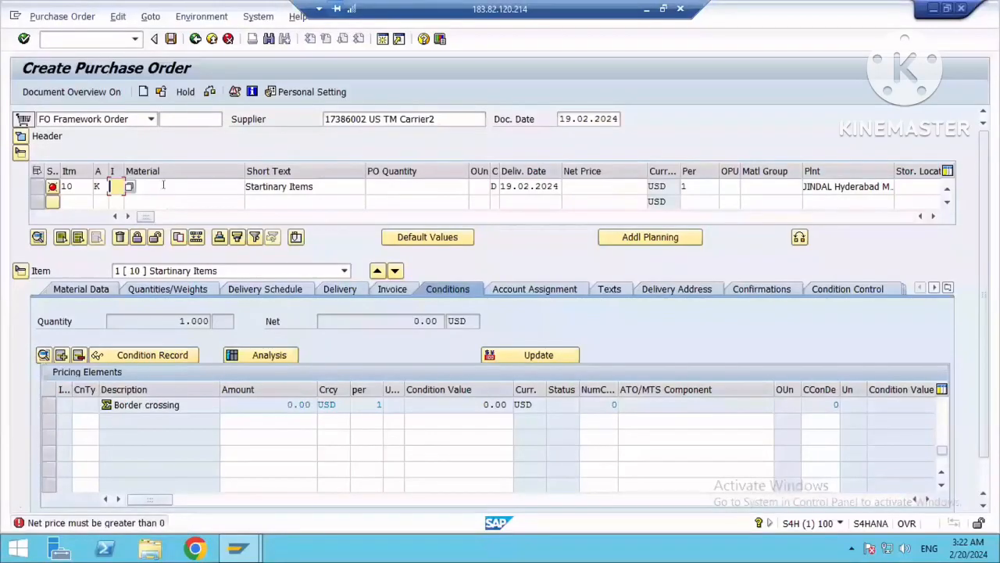
# Set item 10's item category to B (Limit) and open the item's limits details.
pyautogui.press('Tab')
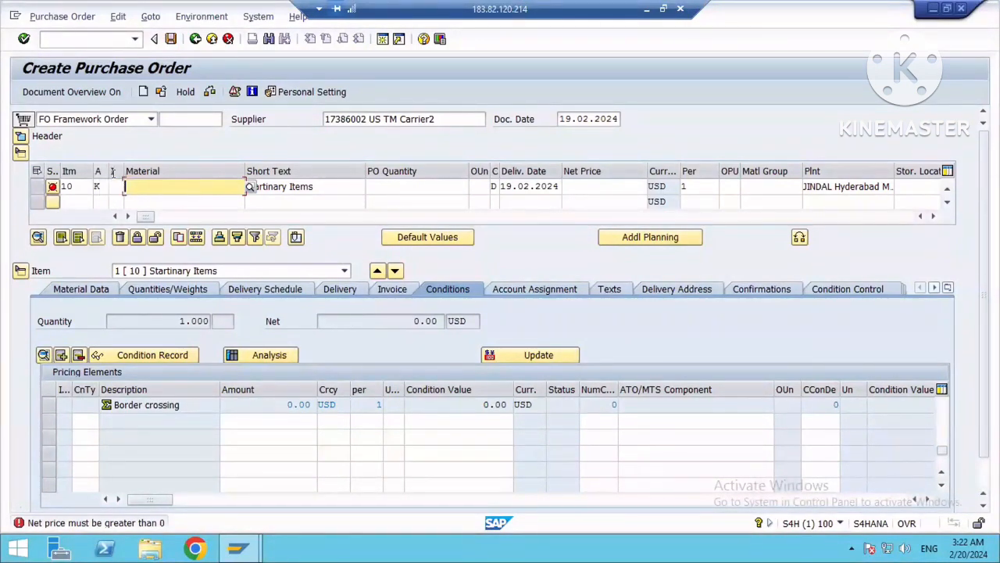
pyautogui.click(114, 186)
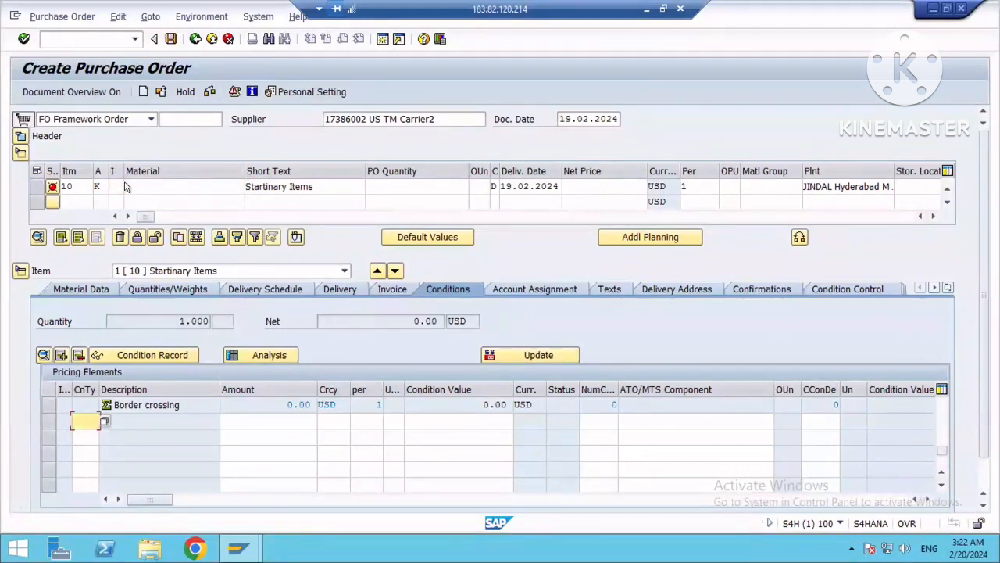
pyautogui.click(127, 186)
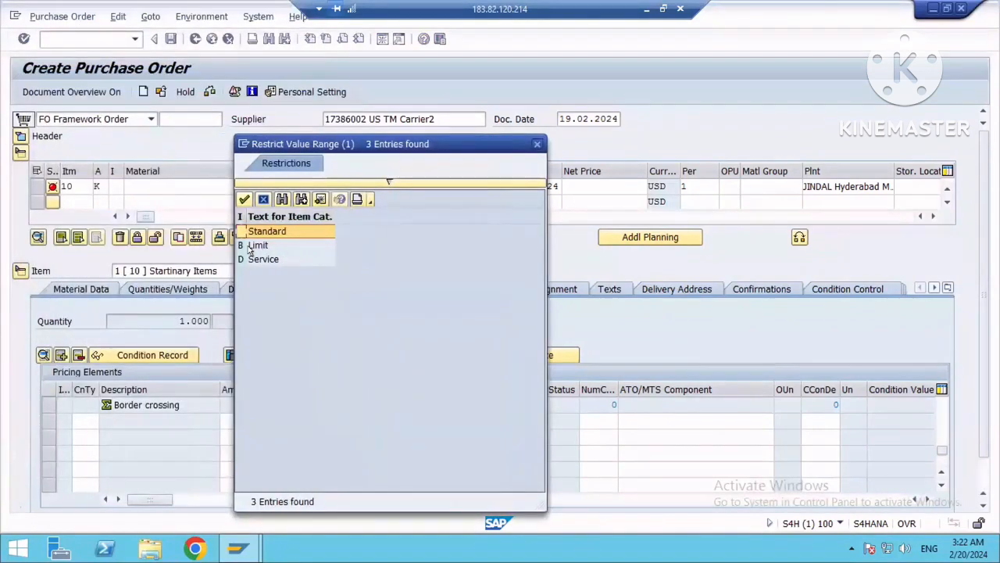
pyautogui.doubleClick(245, 245)
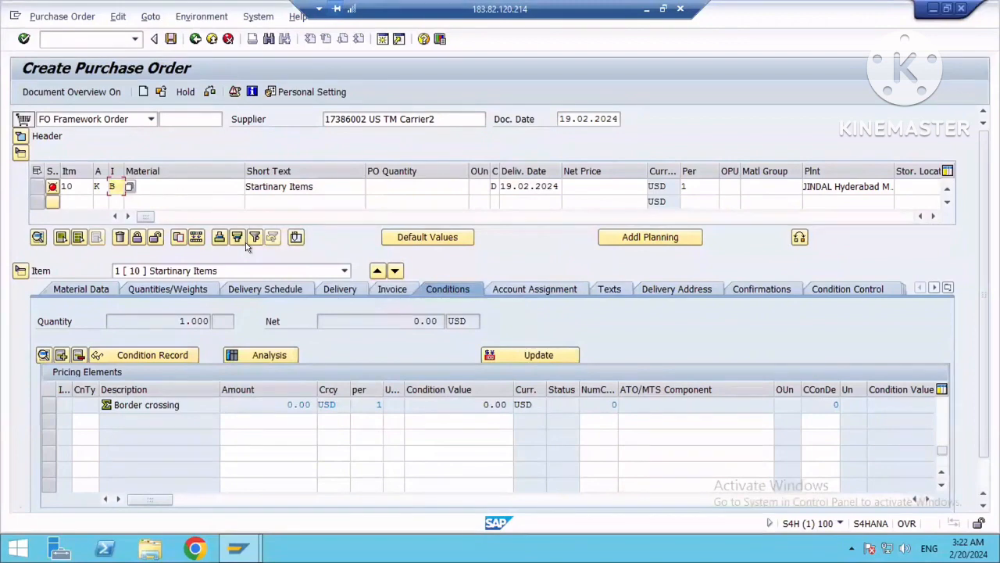
pyautogui.press('Return')
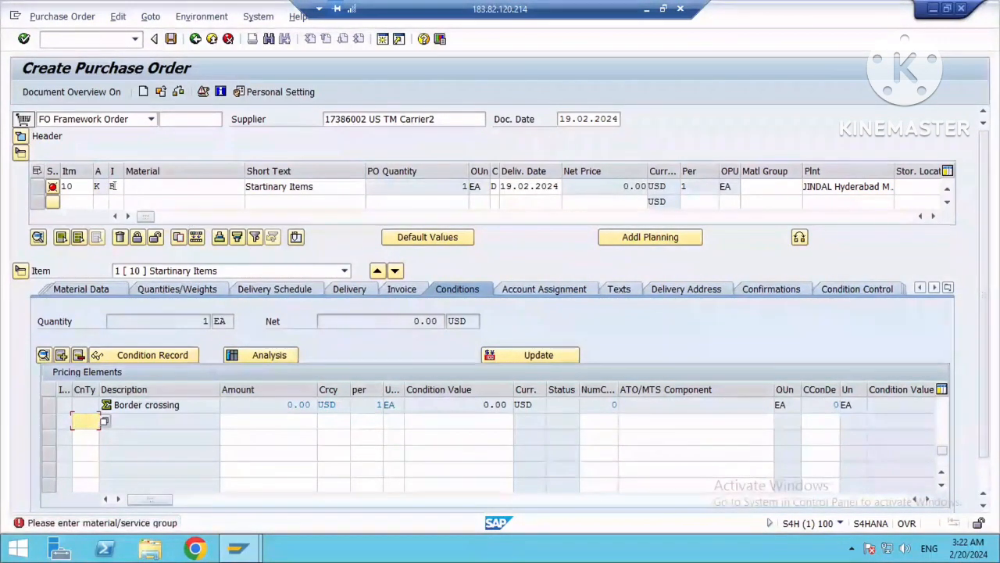
pyautogui.click(920, 287)
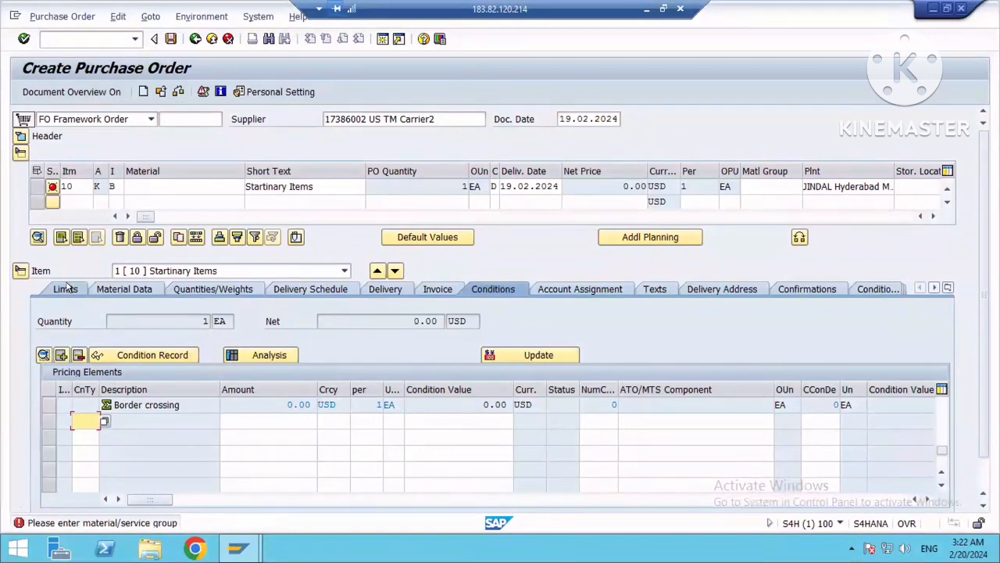
pyautogui.click(65, 289)
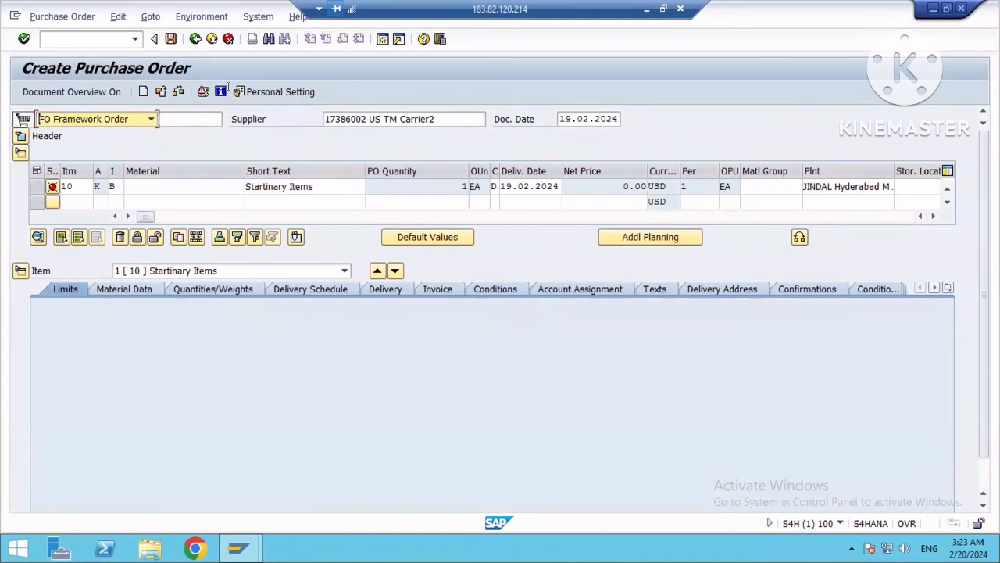
# Restart purchase order creation with transaction ME21N and choose supplier US TM Carrier2 for the blank order.
pyautogui.click(43, 39)
pyautogui.write('/nme21')
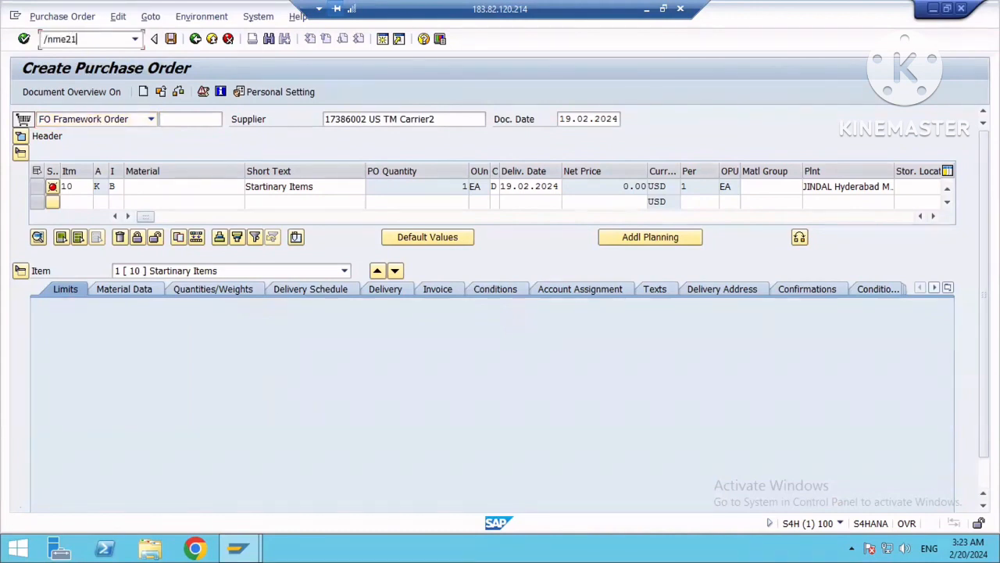
pyautogui.press('Return')
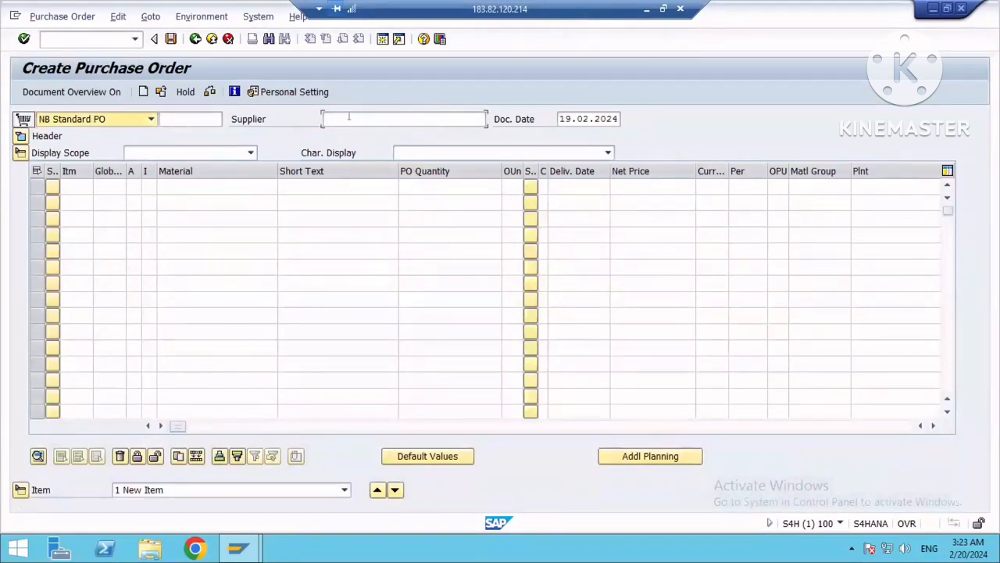
pyautogui.click(348, 117)
pyautogui.click(338, 133)
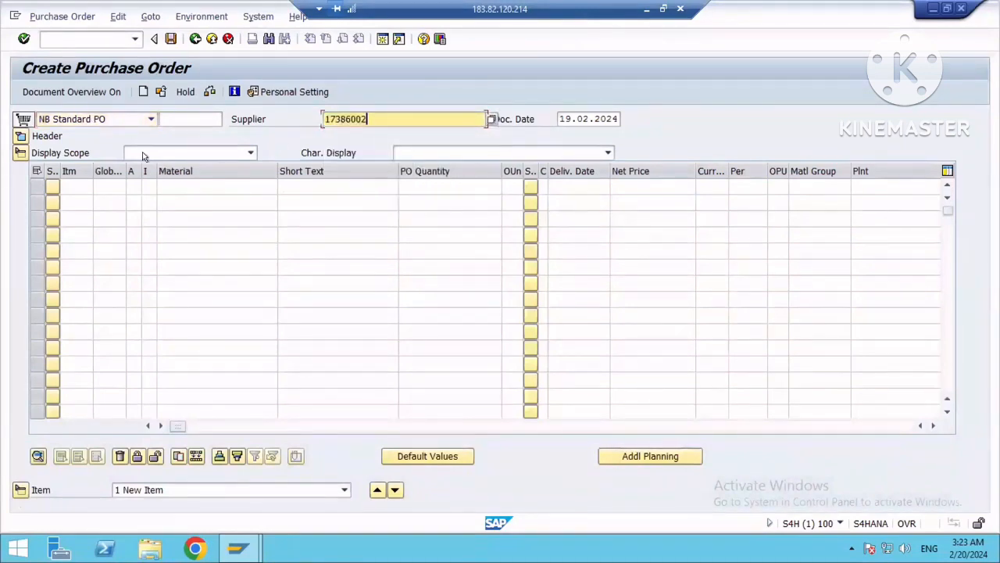
# Set the order type to FO Framework Order and accept the organizational data with purchasing organization 1710 and company code 1710.
pyautogui.click(150, 118)
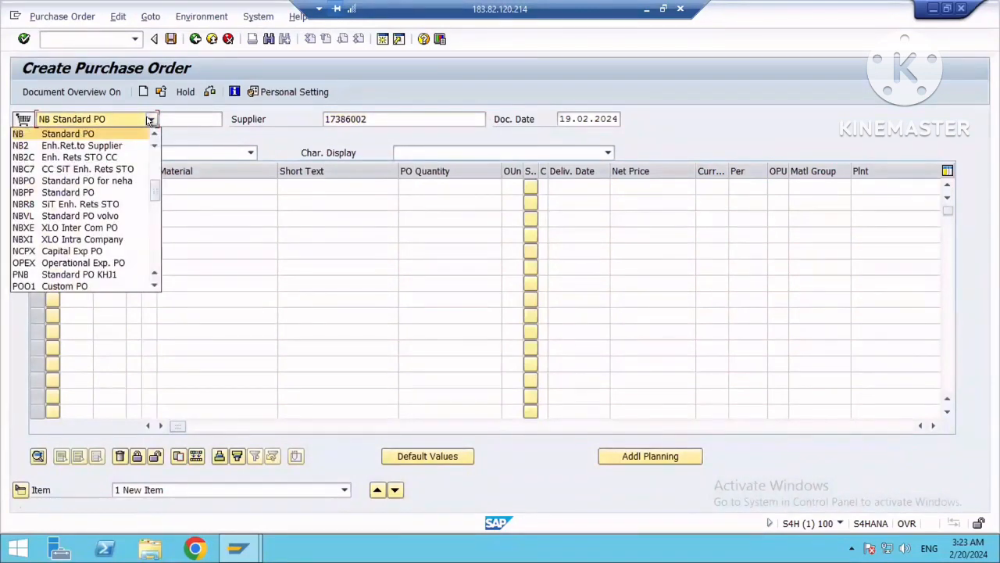
pyautogui.press('f')
pyautogui.press('Return')
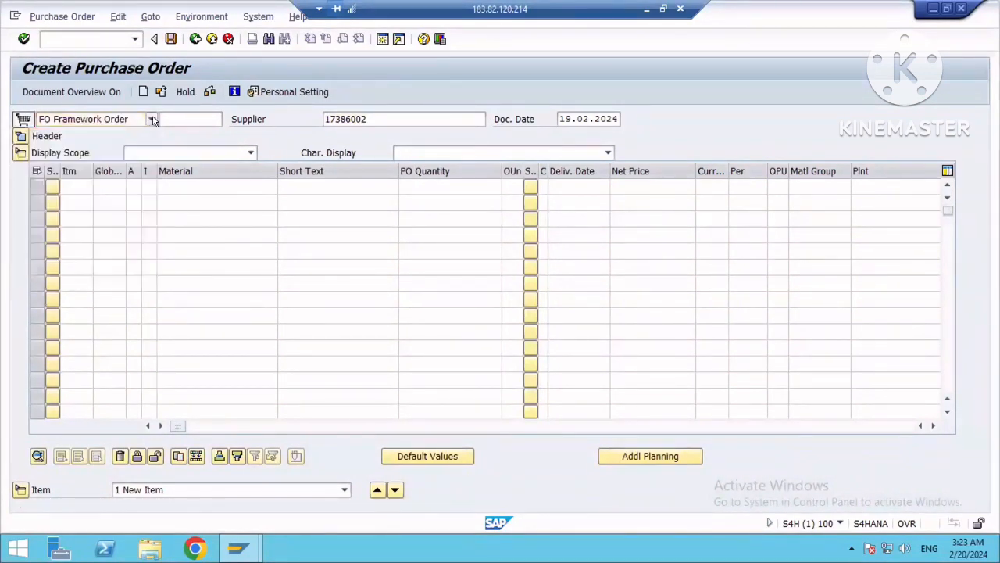
pyautogui.click(141, 183)
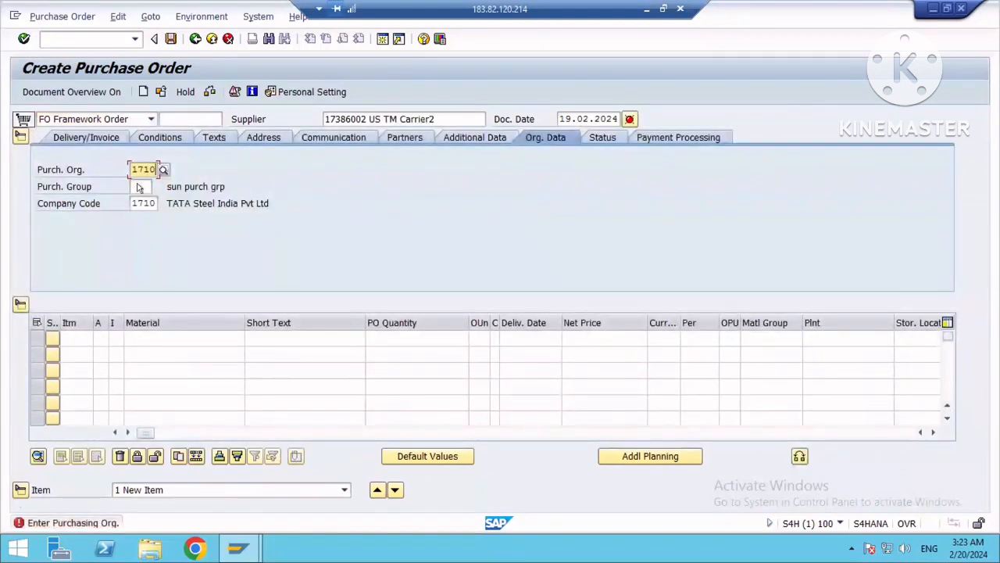
pyautogui.press('Return')
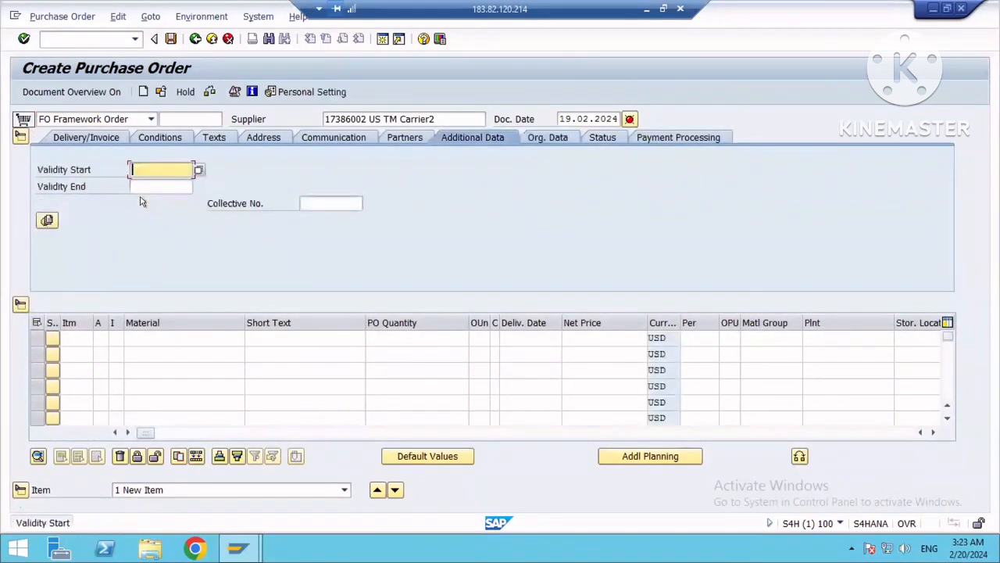
# Set the order's validity period from 19.02.2024 to 19.02.2025.
pyautogui.click(156, 183)
pyautogui.click(168, 187)
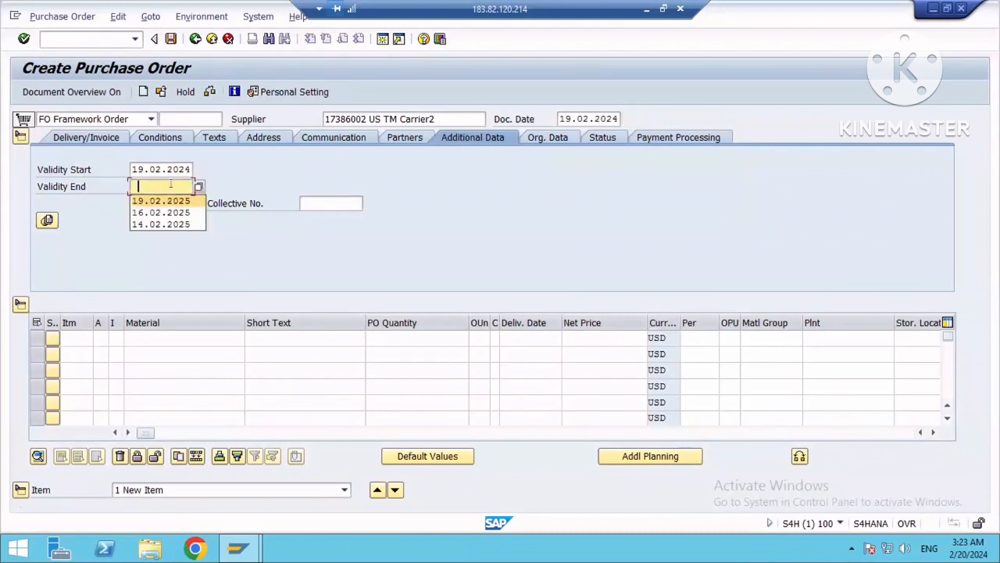
pyautogui.click(173, 199)
# Enter a line item with account assignment K, item category B, short text "Startinary Items" and plant 1710.
pyautogui.click(99, 338)
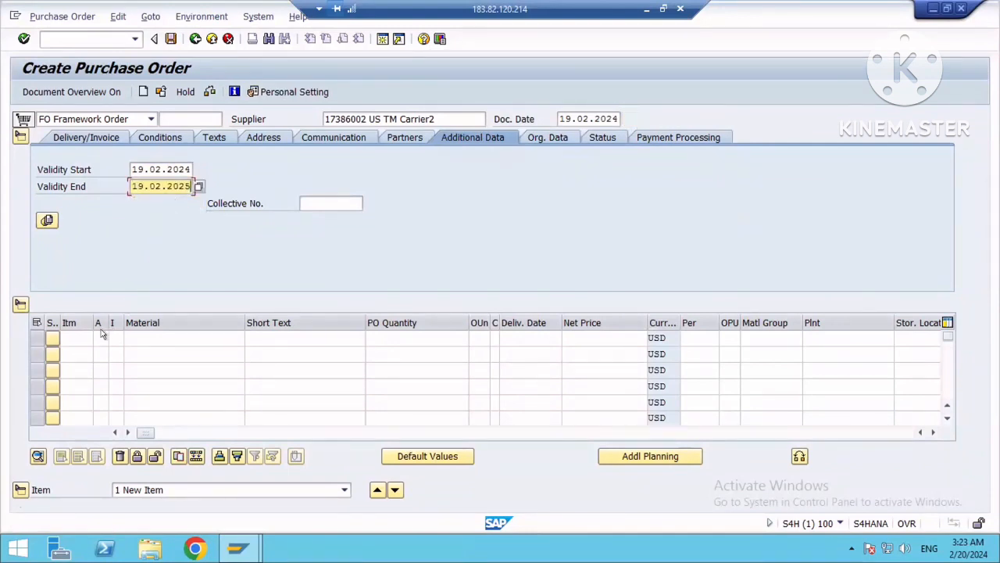
pyautogui.click(101, 352)
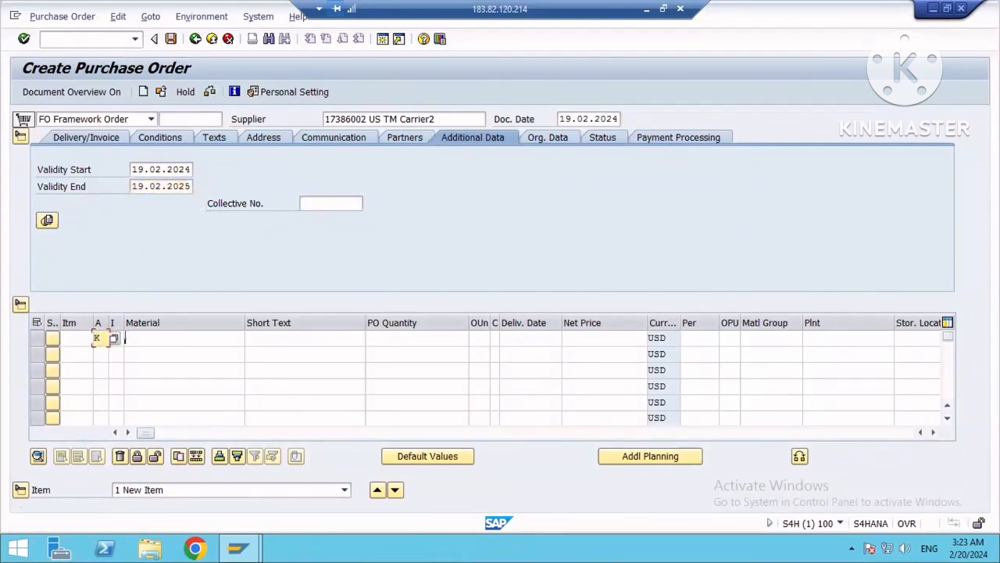
pyautogui.click(114, 337)
pyautogui.write('B')
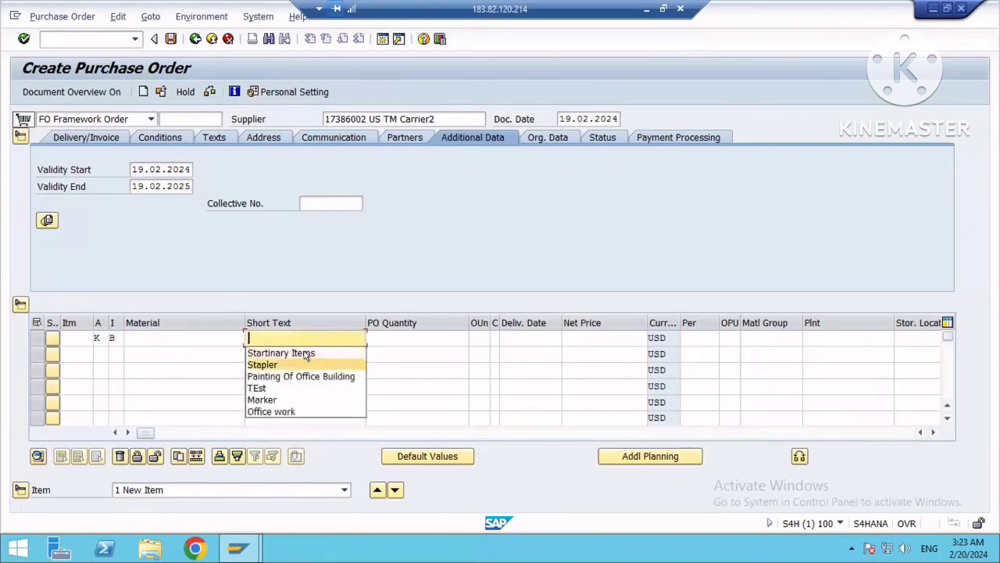
pyautogui.click(302, 353)
pyautogui.click(805, 338)
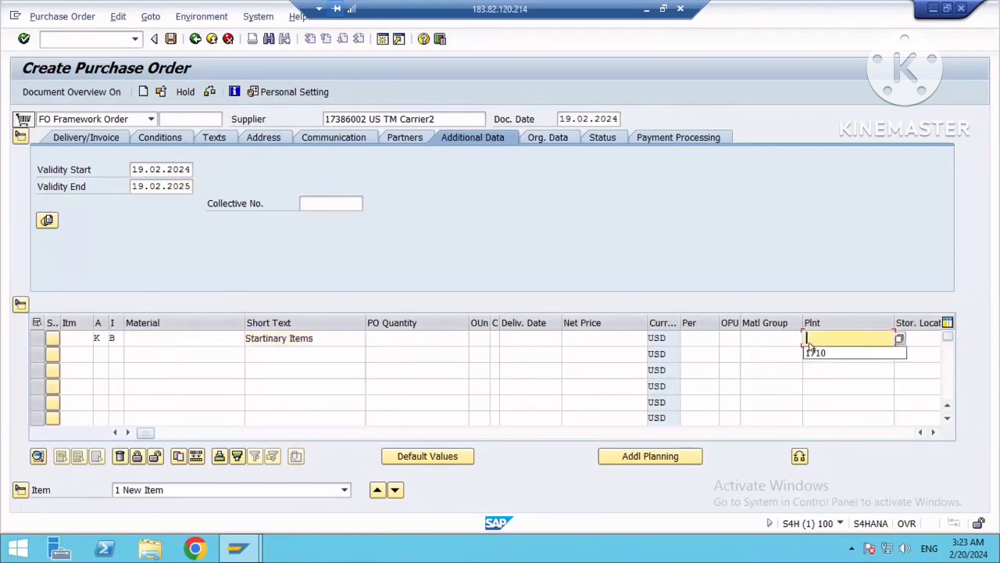
pyautogui.click(814, 353)
pyautogui.press('Return')
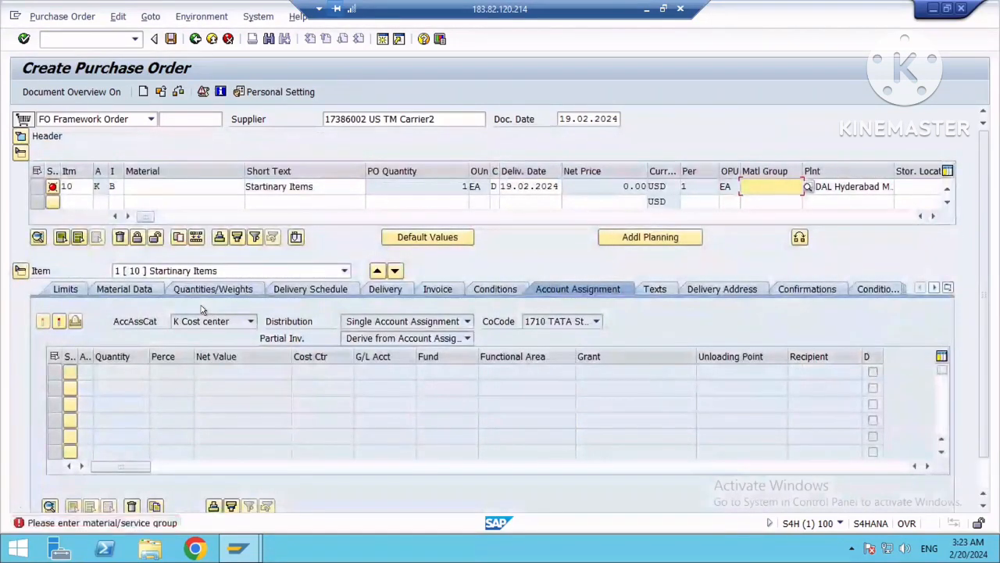
# Assign material group 00H3 (belts) to item 10.
pyautogui.click(807, 187)
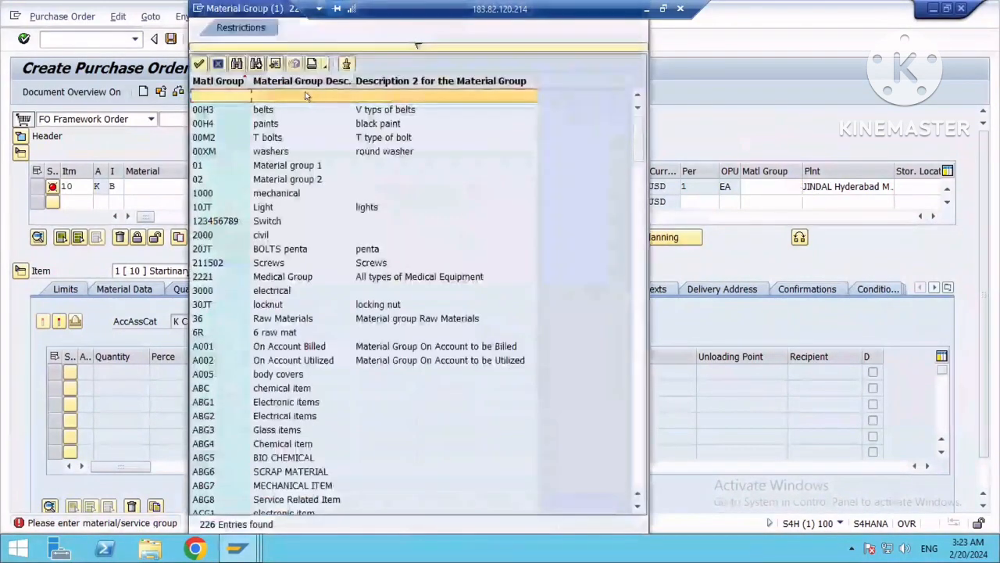
pyautogui.doubleClick(254, 105)
pyautogui.press('Return')
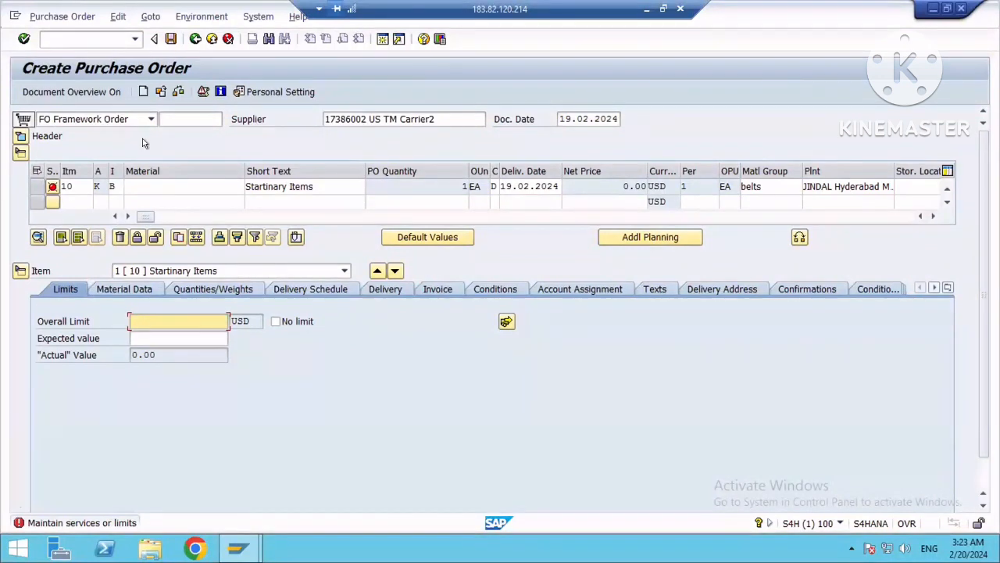
# Set item 10's overall limit to 100000 USD and fill in its expected value.
pyautogui.click(172, 314)
pyautogui.write('1')
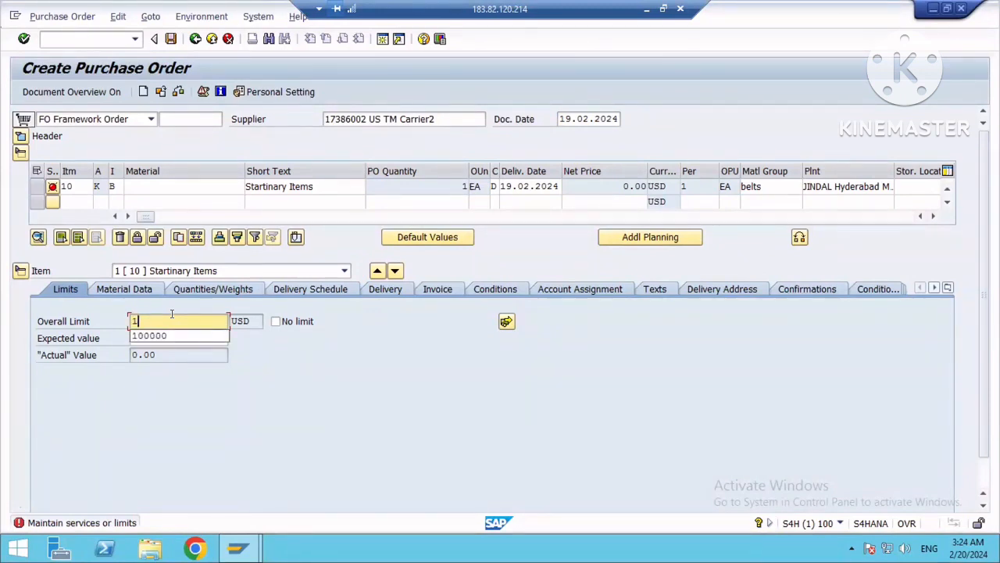
pyautogui.press('Down')
pyautogui.press('Return')
pyautogui.click(163, 336)
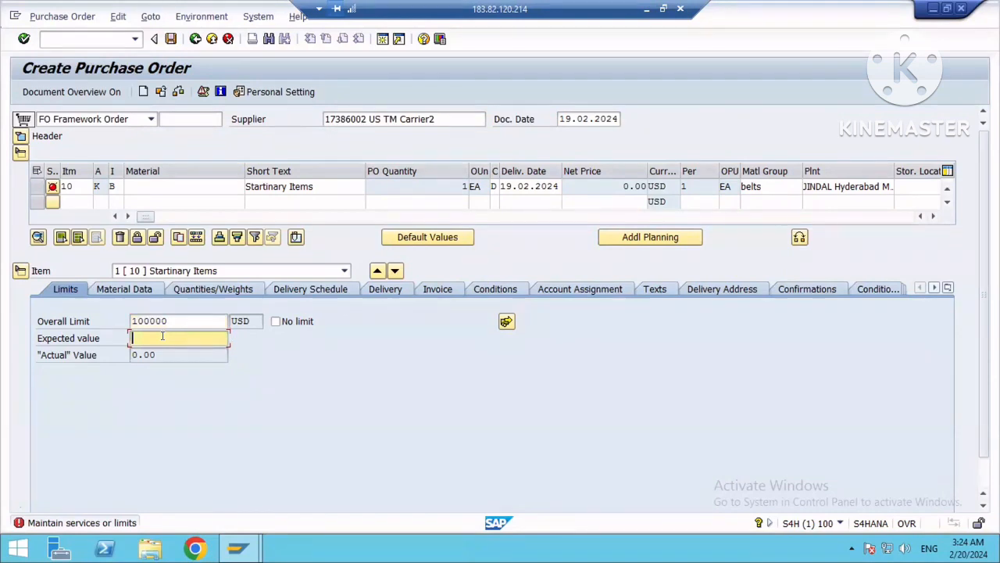
pyautogui.write('1')
pyautogui.press('Down')
pyautogui.press('Return')
pyautogui.press('Return')
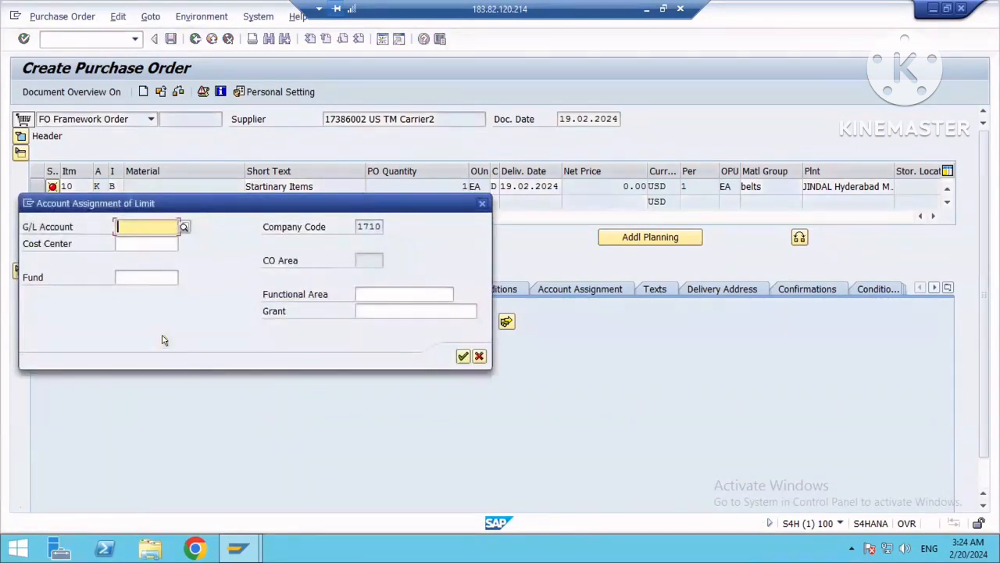
# Fill in the G/L account and cost center for the limit's account assignment.
pyautogui.write('6')
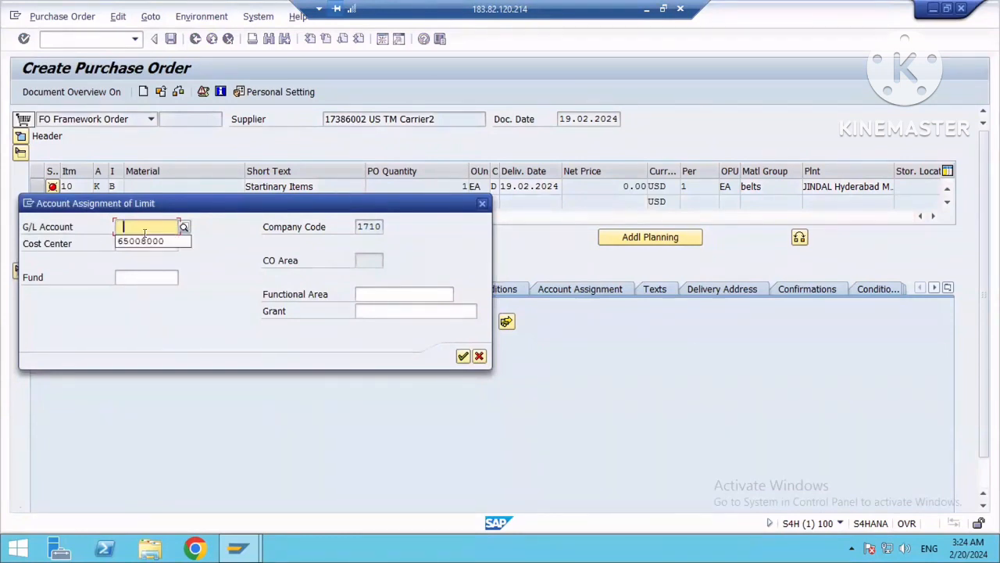
pyautogui.click(146, 239)
pyautogui.click(148, 245)
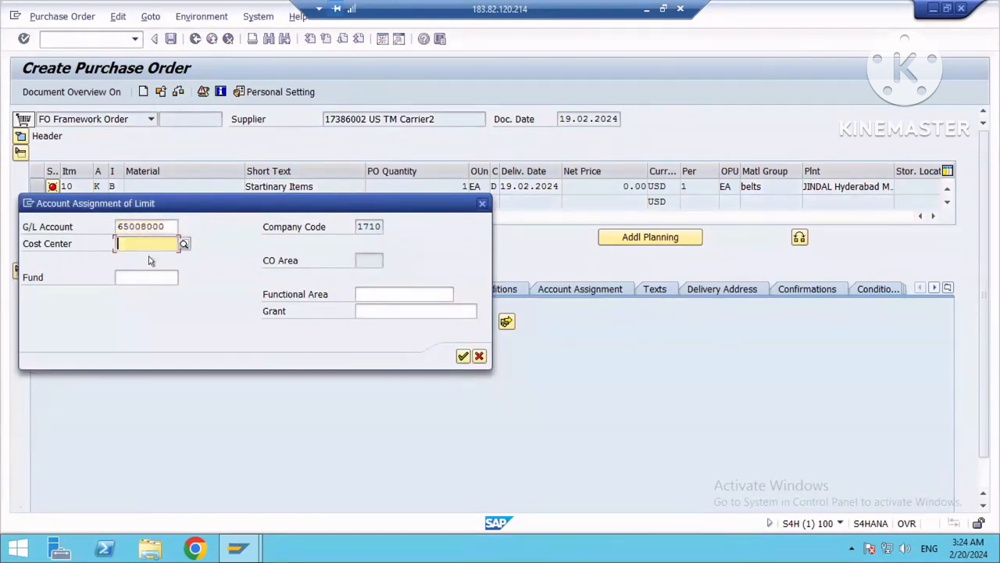
pyautogui.click(148, 257)
pyautogui.press('Return')
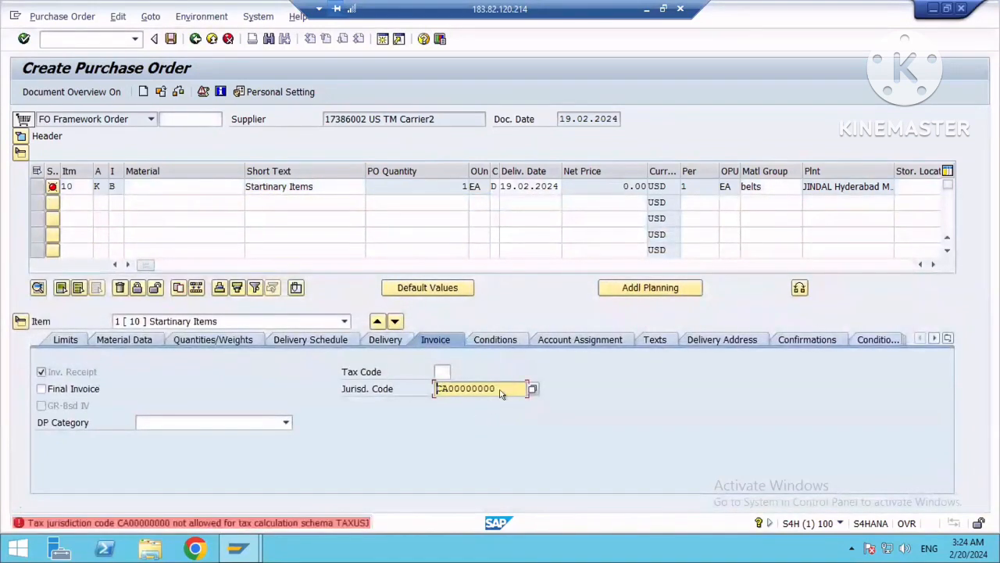
pyautogui.moveTo(496, 389); pyautogui.dragTo(436, 400)
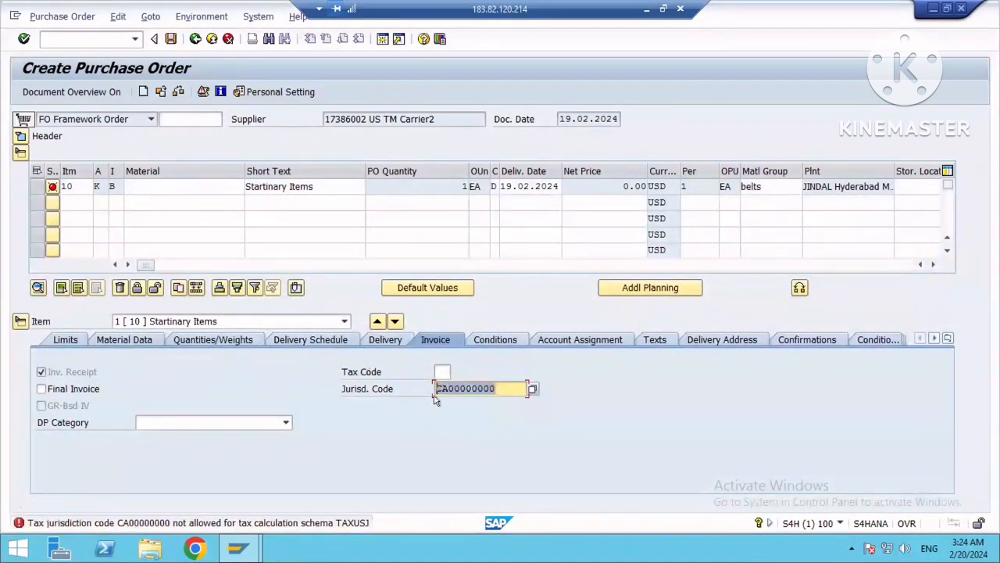
pyautogui.press('Delete')
pyautogui.write('7700000000')
pyautogui.press('Return')
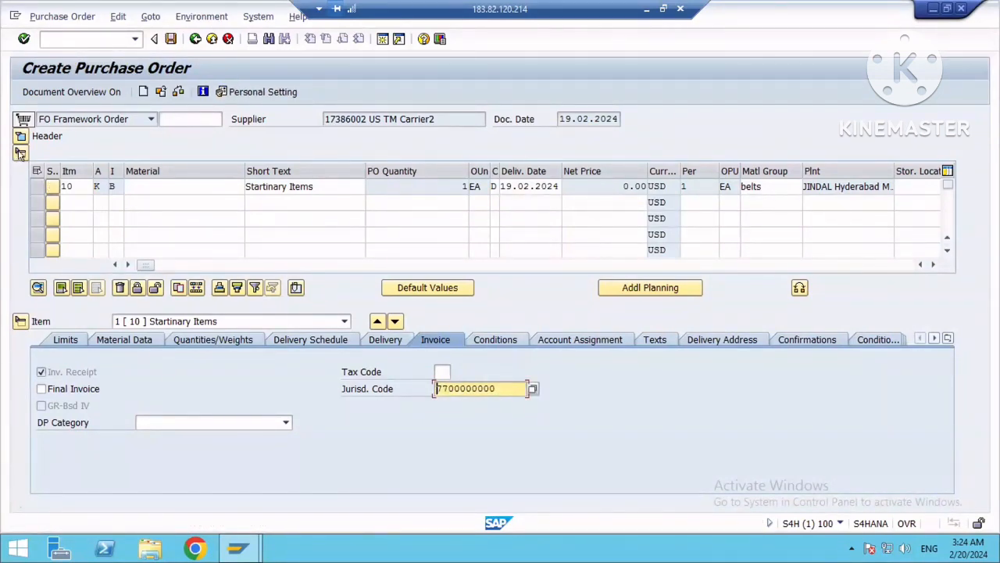
# Run the check on the framework order and save it.
pyautogui.click(20, 153)
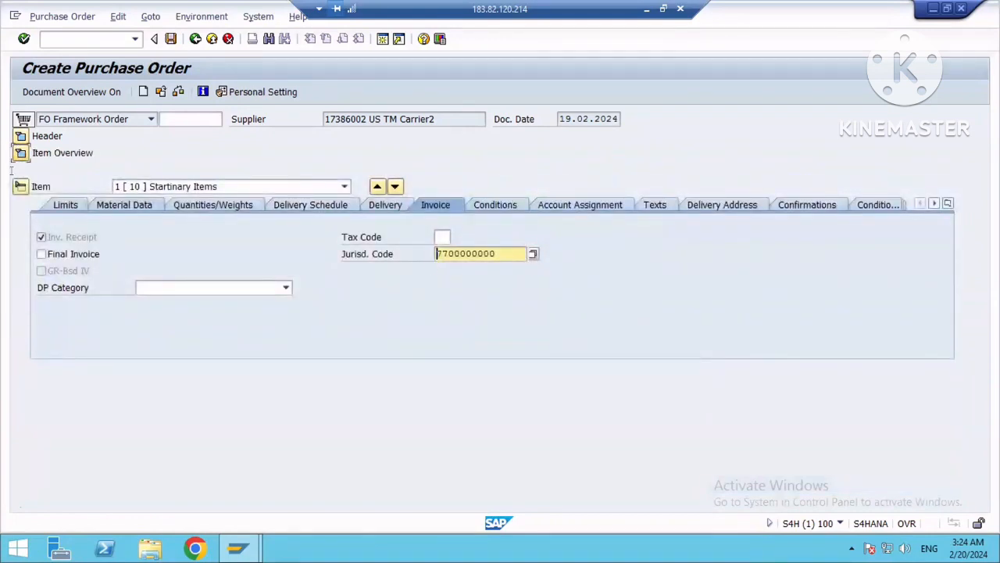
pyautogui.click(20, 153)
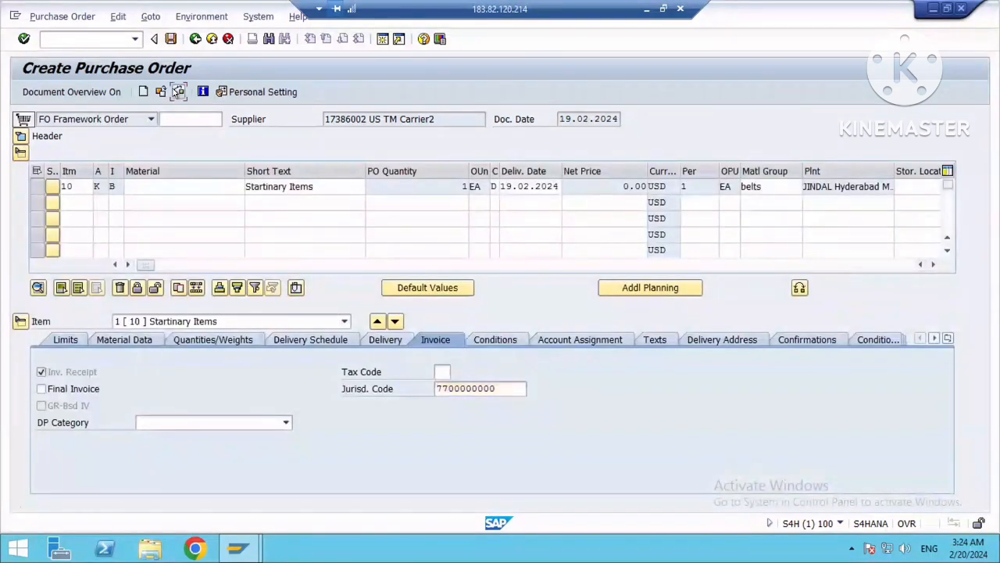
pyautogui.click(178, 92)
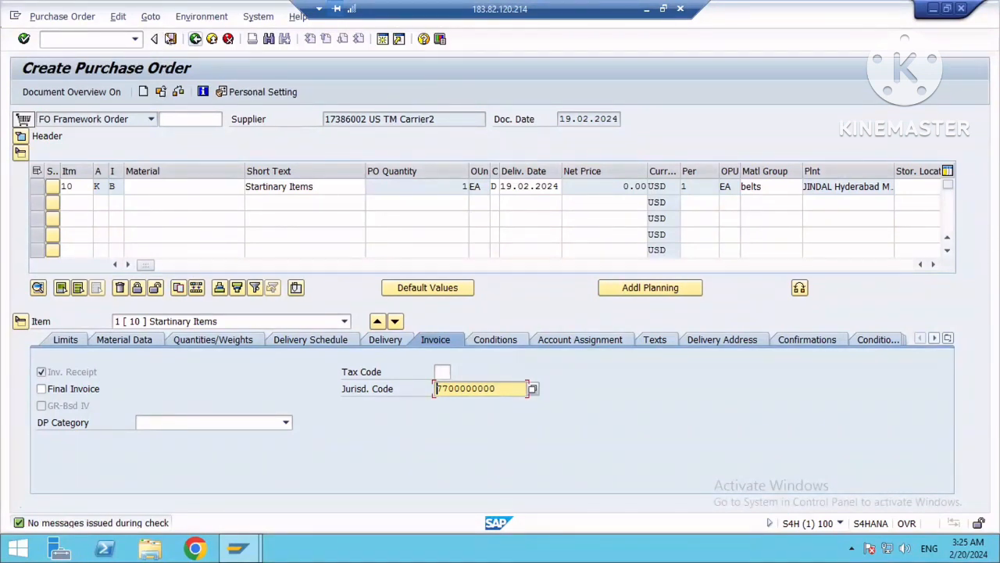
pyautogui.click(170, 39)
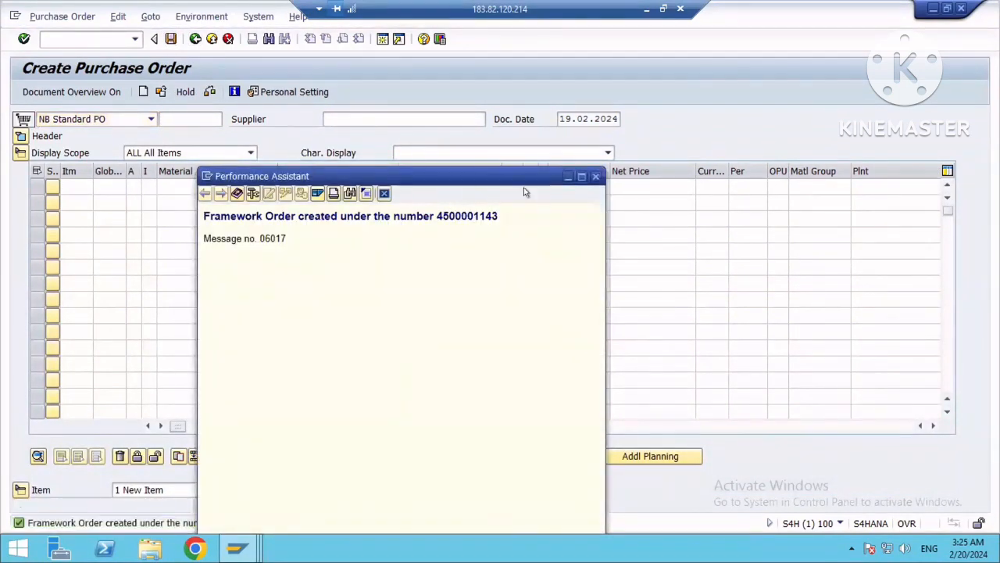
# Copy the number of the created framework order and start incoming invoice entry with transaction MIRO.
pyautogui.doubleClick(466, 215)
pyautogui.hotkey('ctrl', 'c')
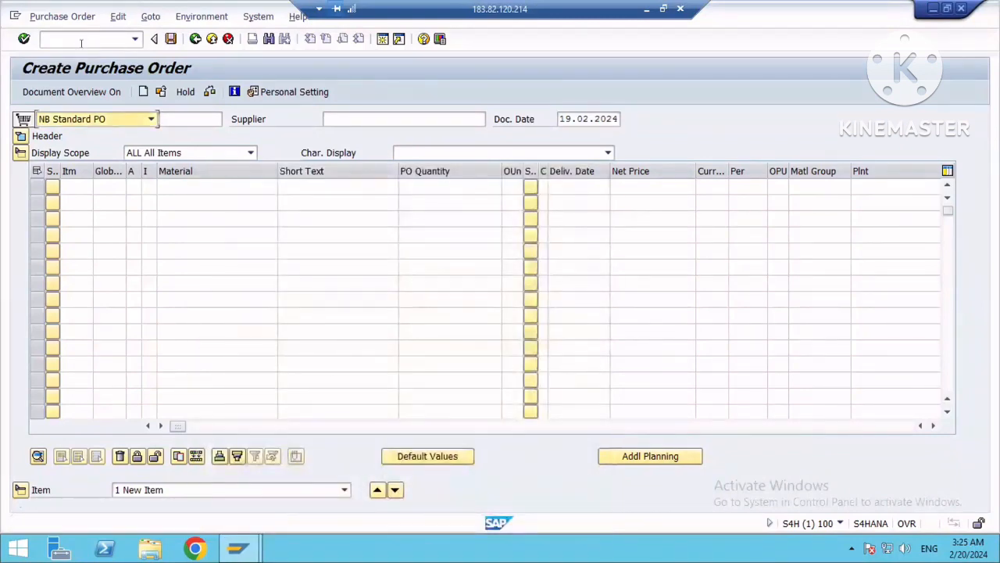
pyautogui.click(82, 36)
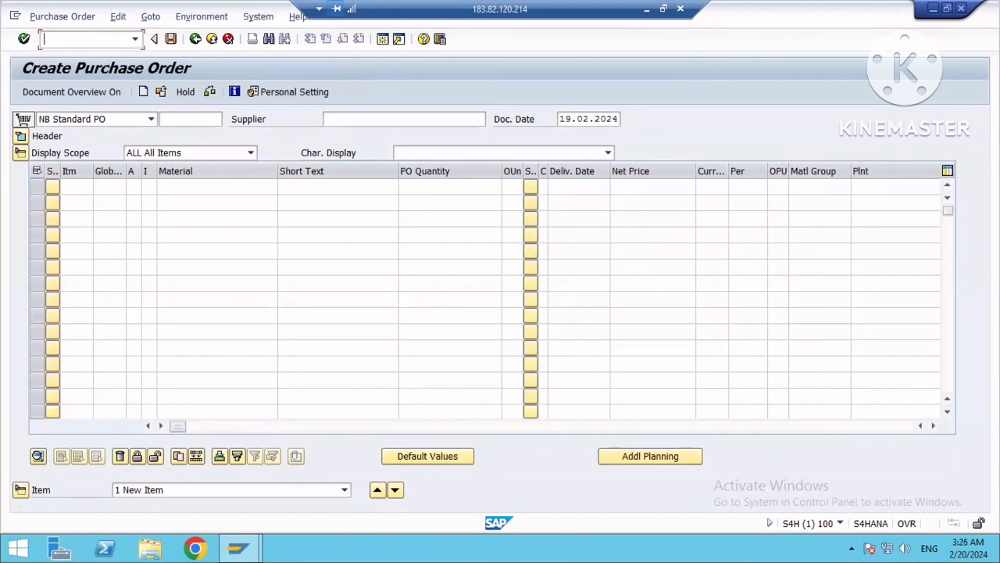
pyautogui.write('/nmiro')
pyautogui.press('Return')
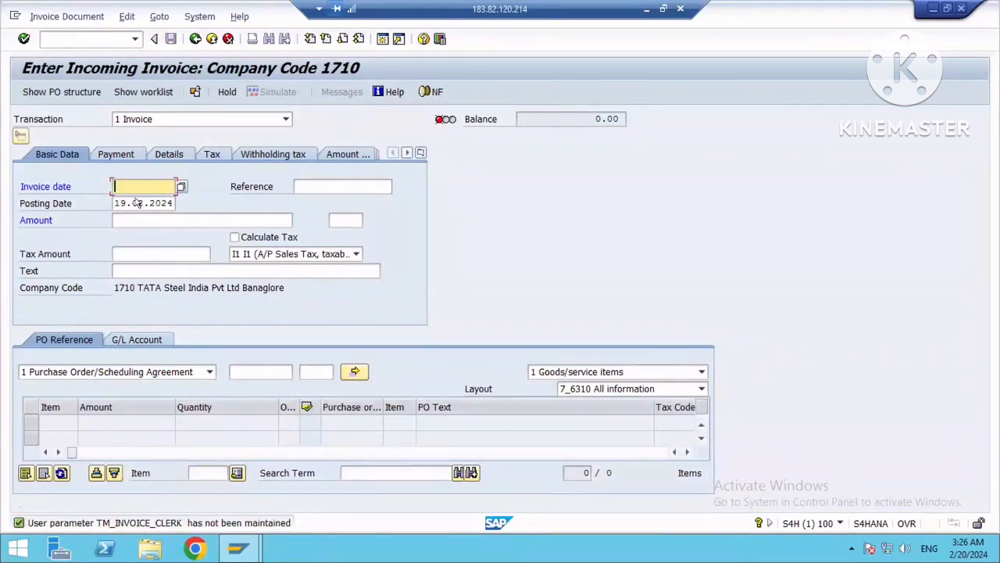
# Set the invoice date to 19.02.2024 and the reference to 1122.
pyautogui.click(179, 185)
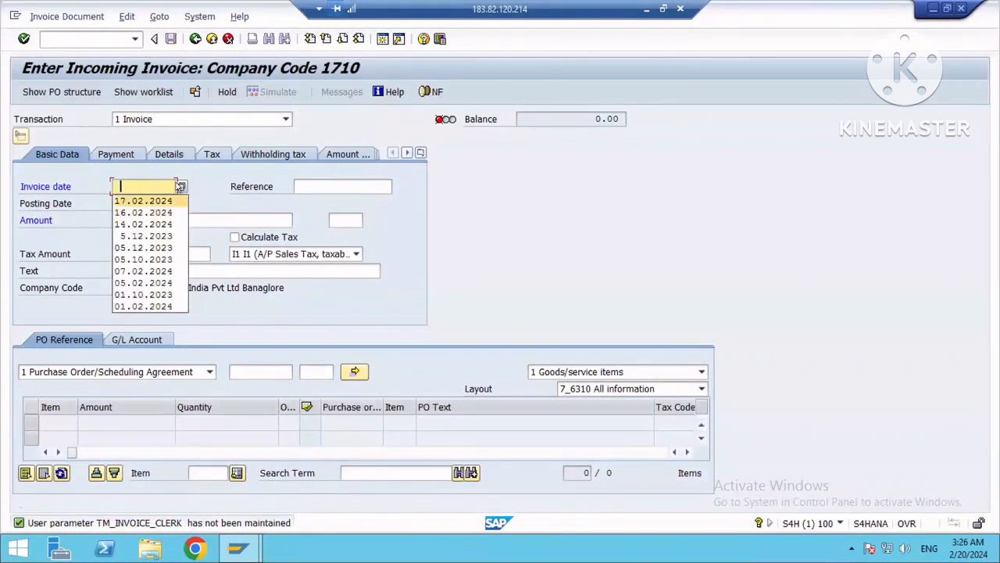
pyautogui.click(179, 186)
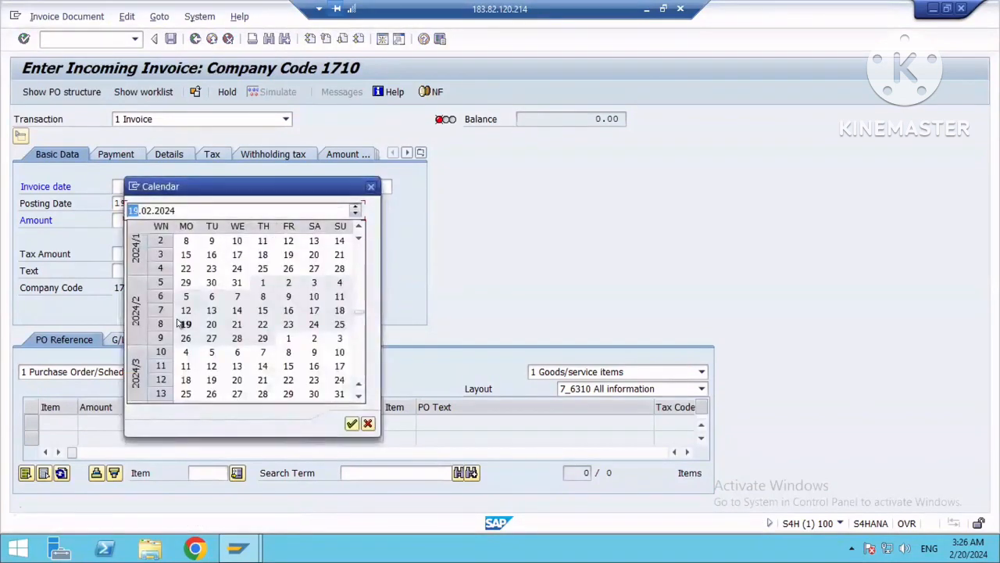
pyautogui.doubleClick(186, 322)
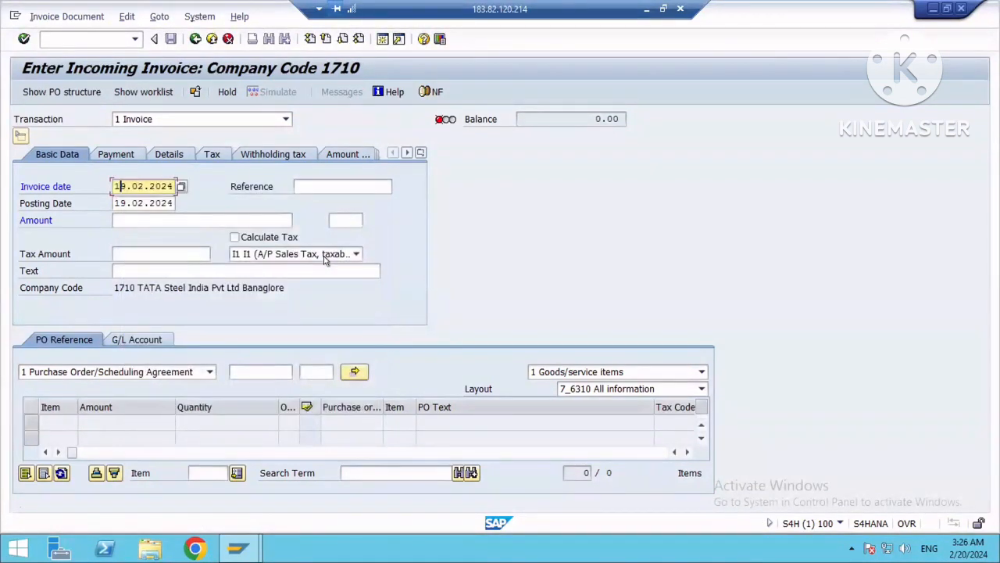
pyautogui.press('Return')
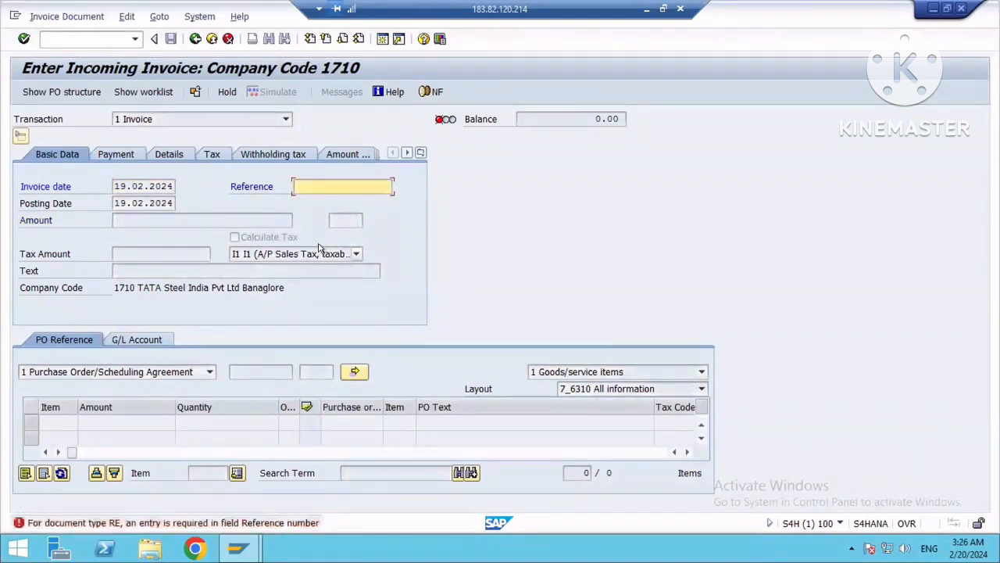
pyautogui.write('1122')
pyautogui.press('Return')
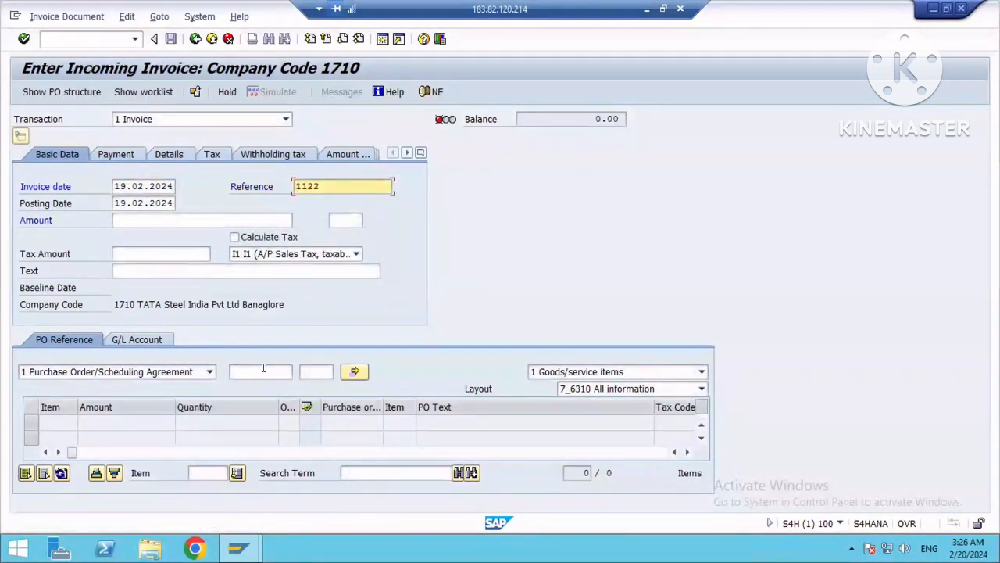
# Enter the copied purchase order number as the invoice's PO reference and load its item.
pyautogui.click(257, 364)
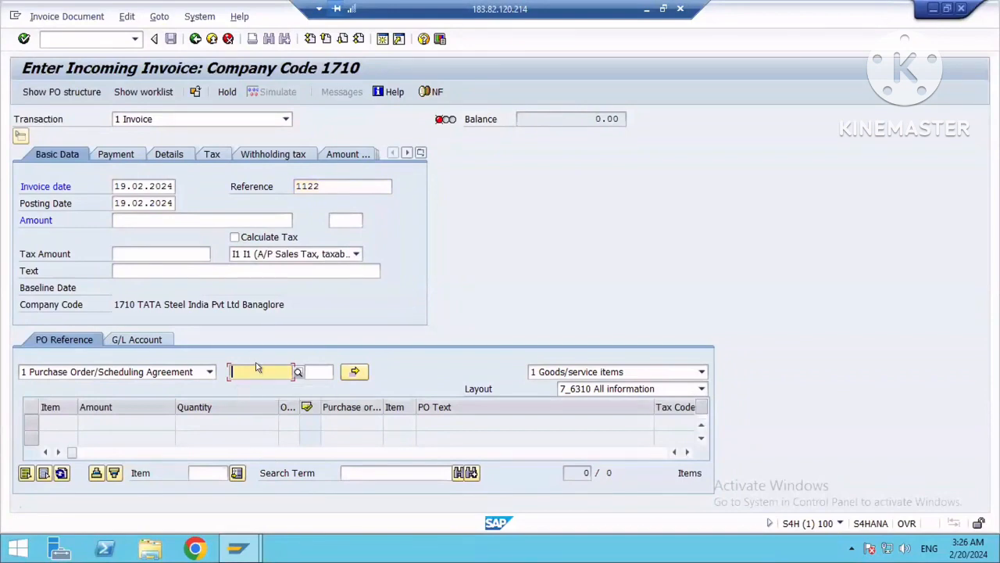
pyautogui.hotkey('ctrl', 'v')
pyautogui.press('Return')
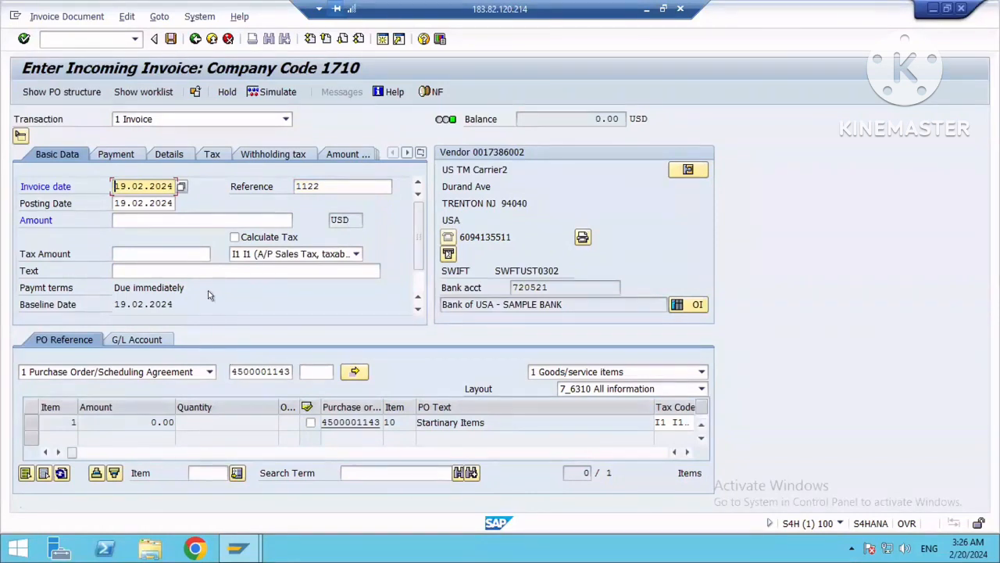
pyautogui.click(195, 220)
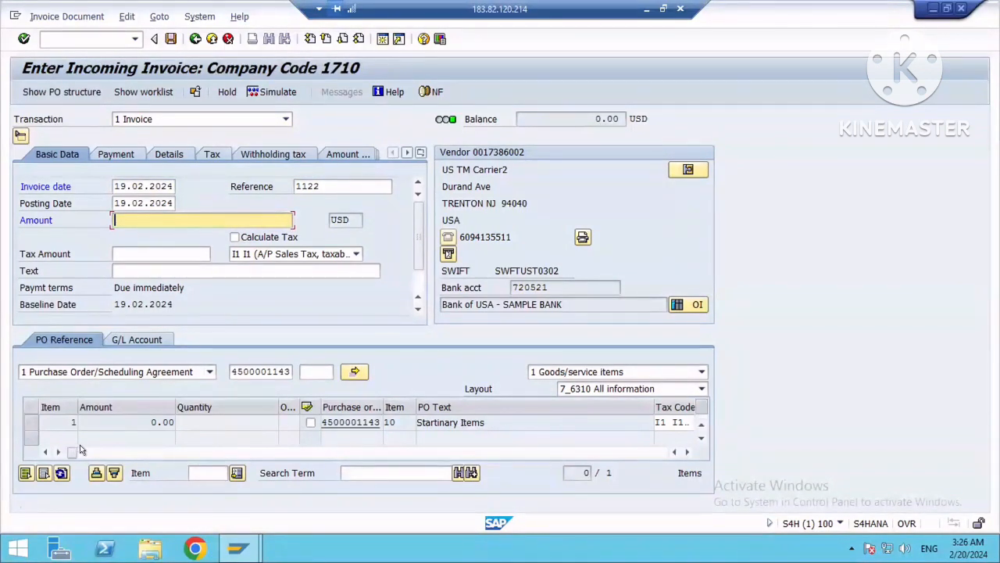
pyautogui.hscroll(9, 116, 448)
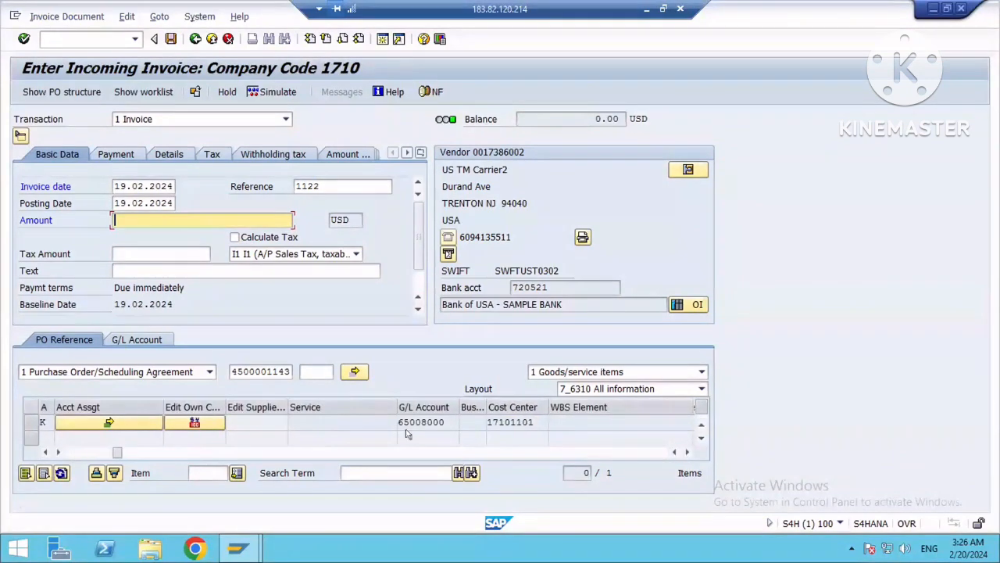
pyautogui.hscroll(-3, 423, 418)
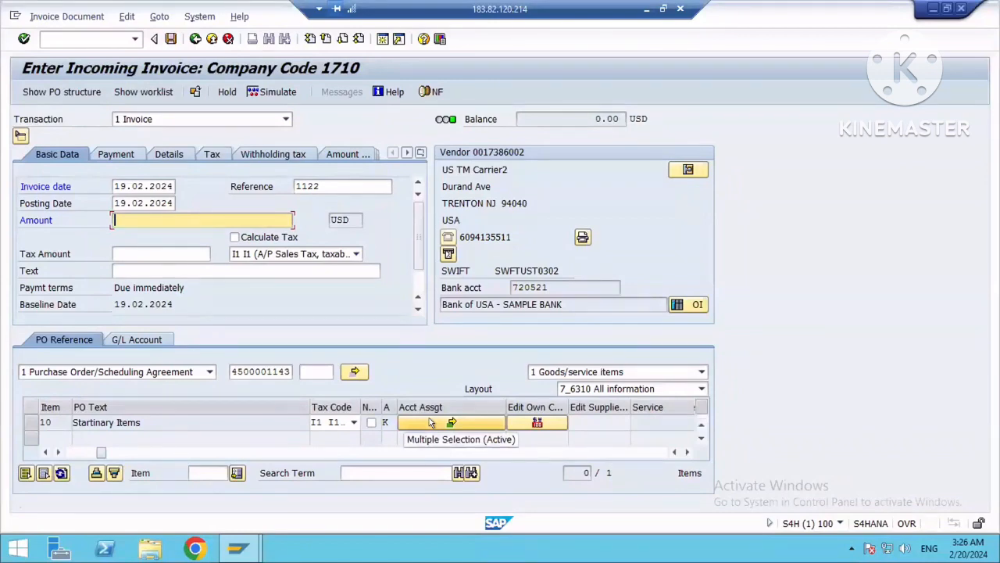
pyautogui.click(430, 423)
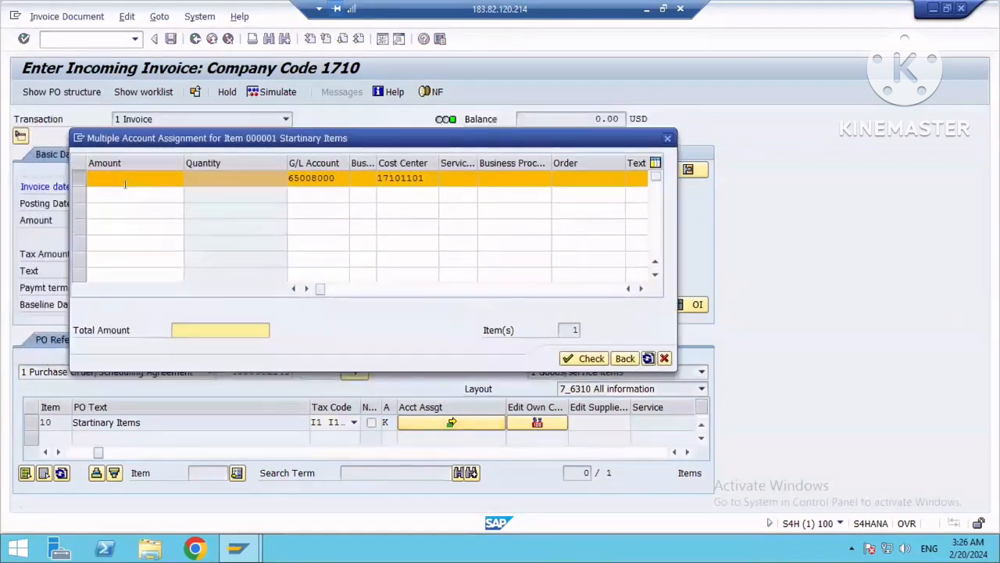
pyautogui.click(126, 180)
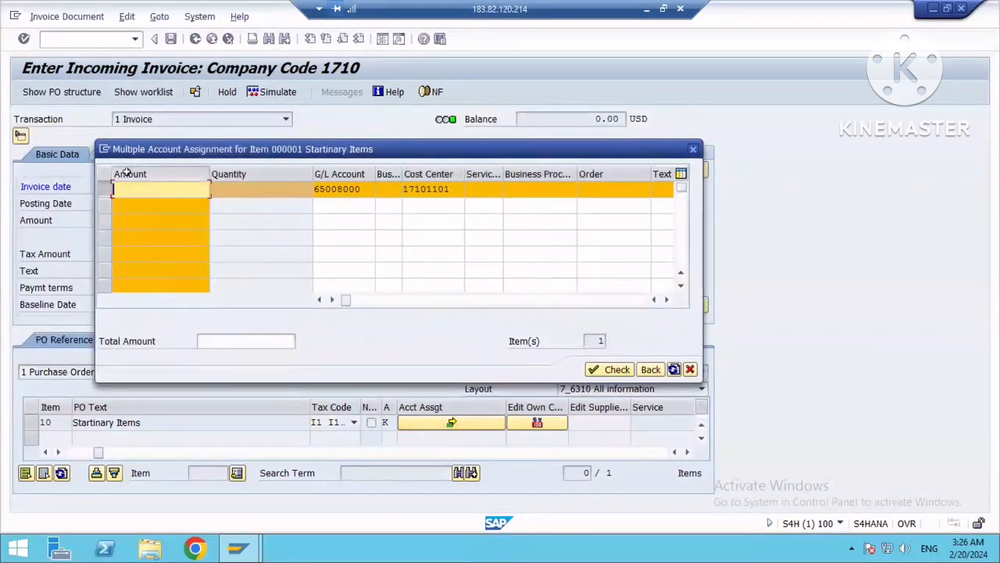
pyautogui.doubleClick(127, 174)
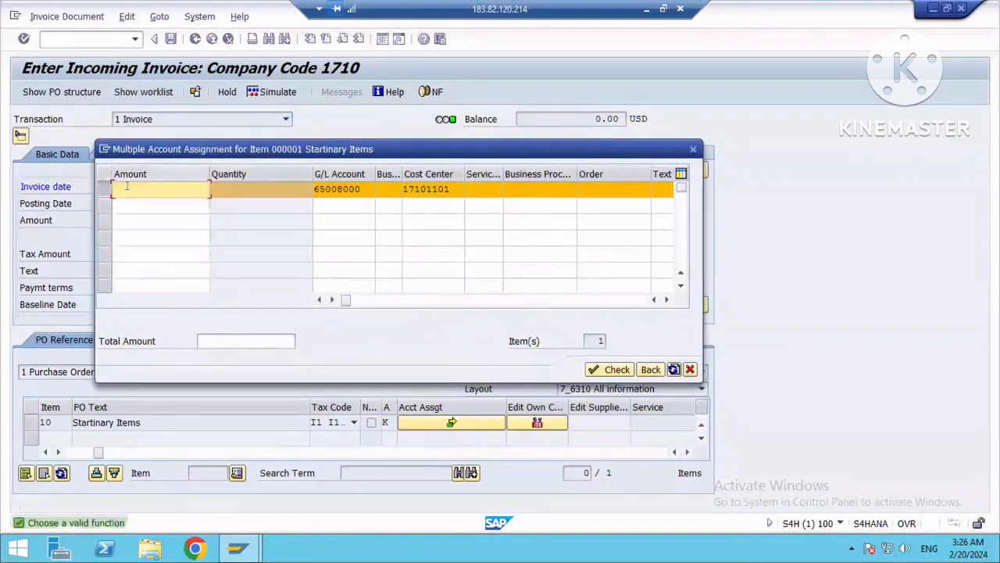
pyautogui.write('1000')
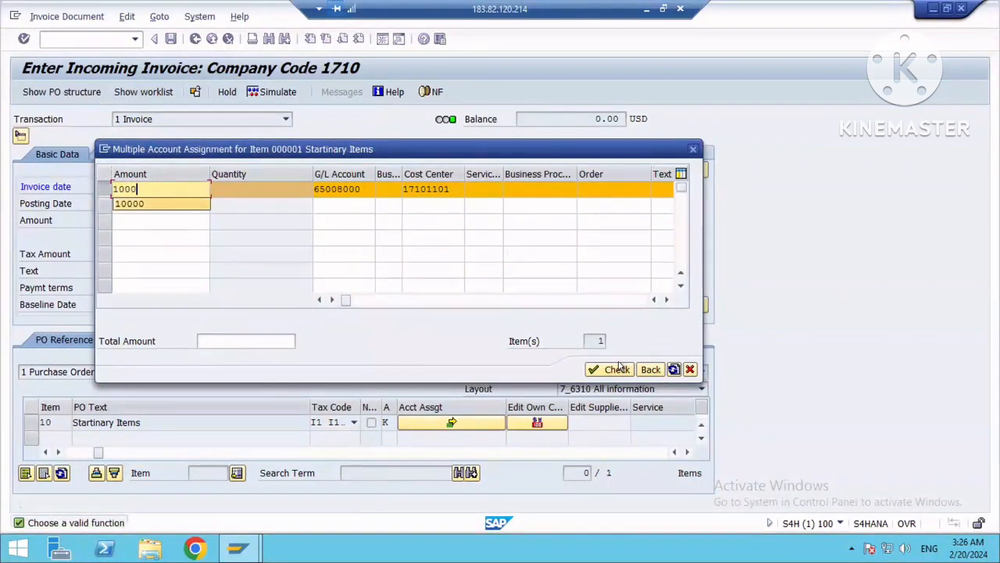
pyautogui.write('0')
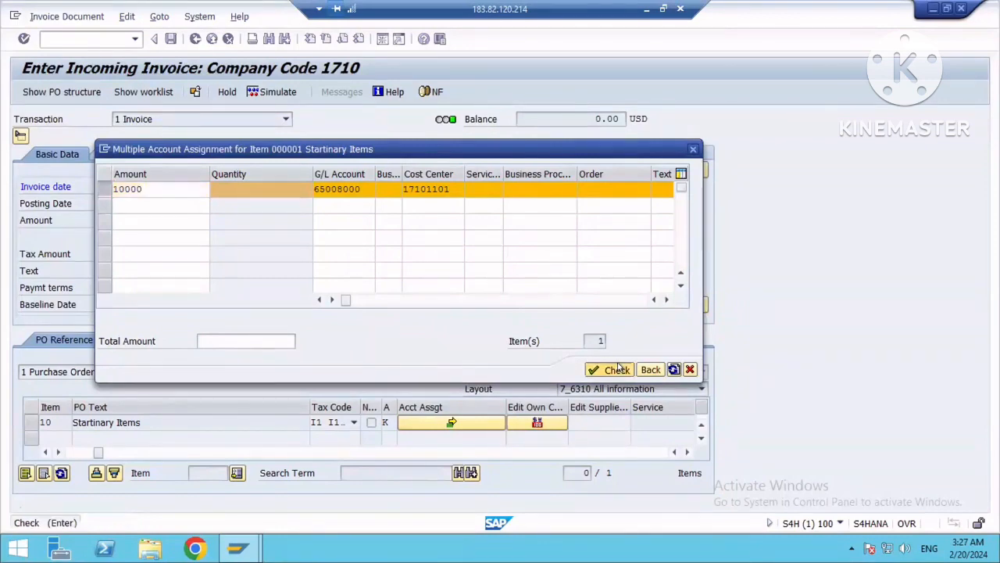
pyautogui.click(617, 369)
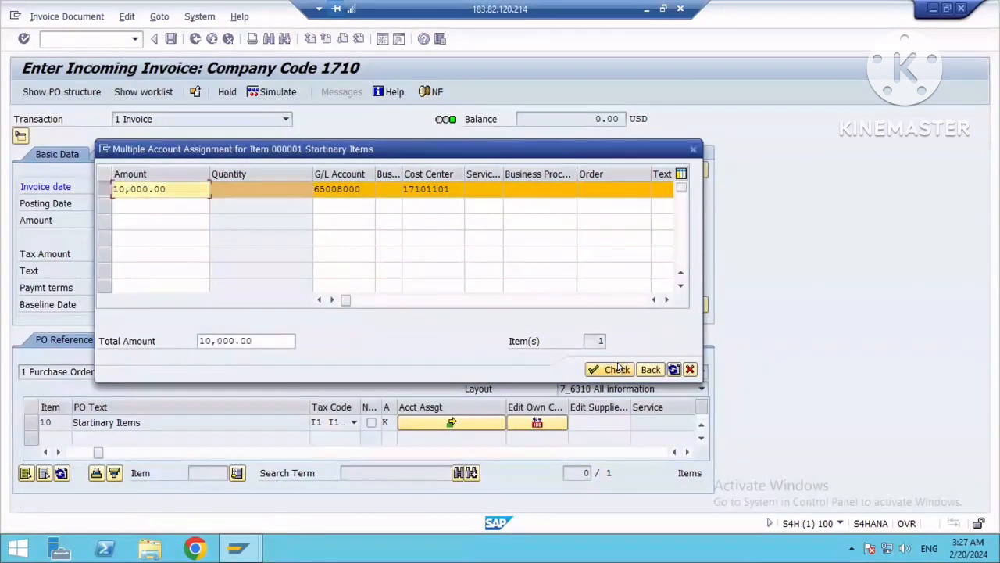
pyautogui.click(692, 150)
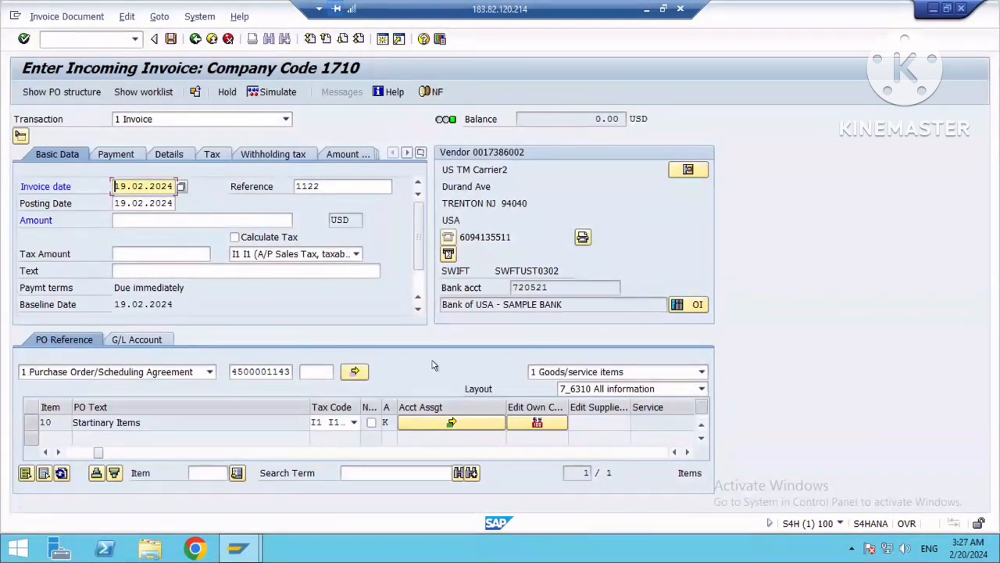
# Set the amount in the invoice item's account assignment line to 10000, check it and return to the invoice.
pyautogui.click(141, 220)
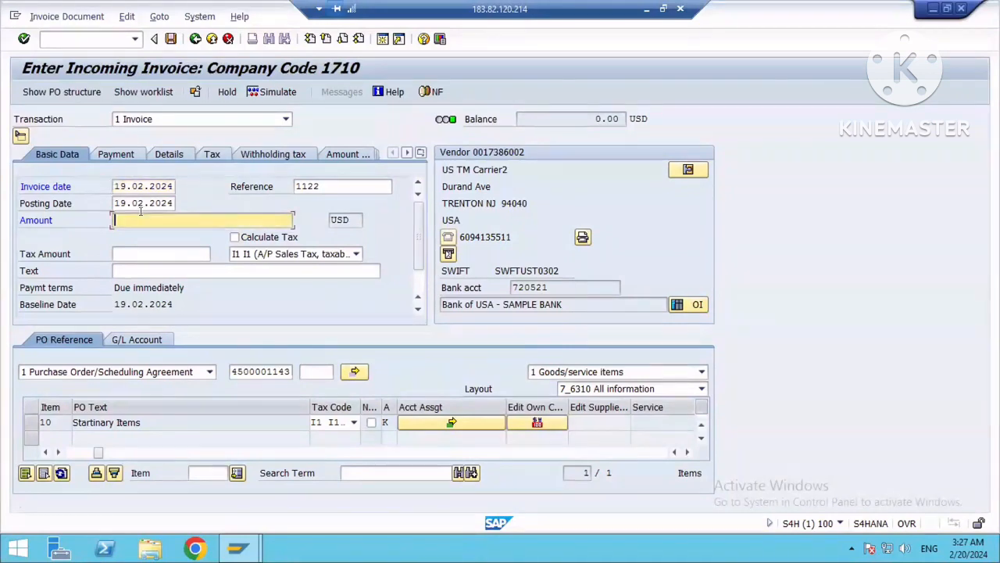
pyautogui.click(449, 422)
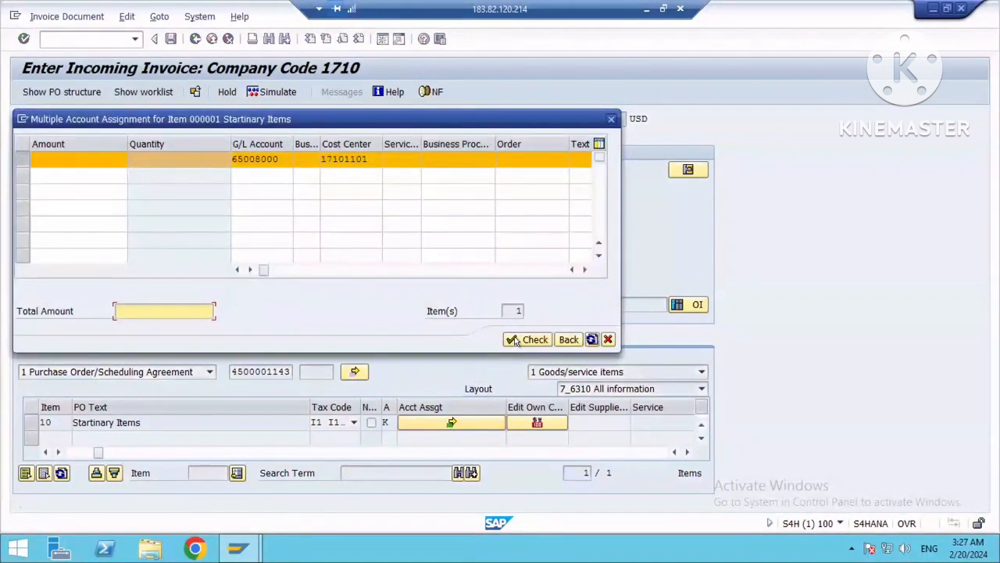
pyautogui.click(516, 341)
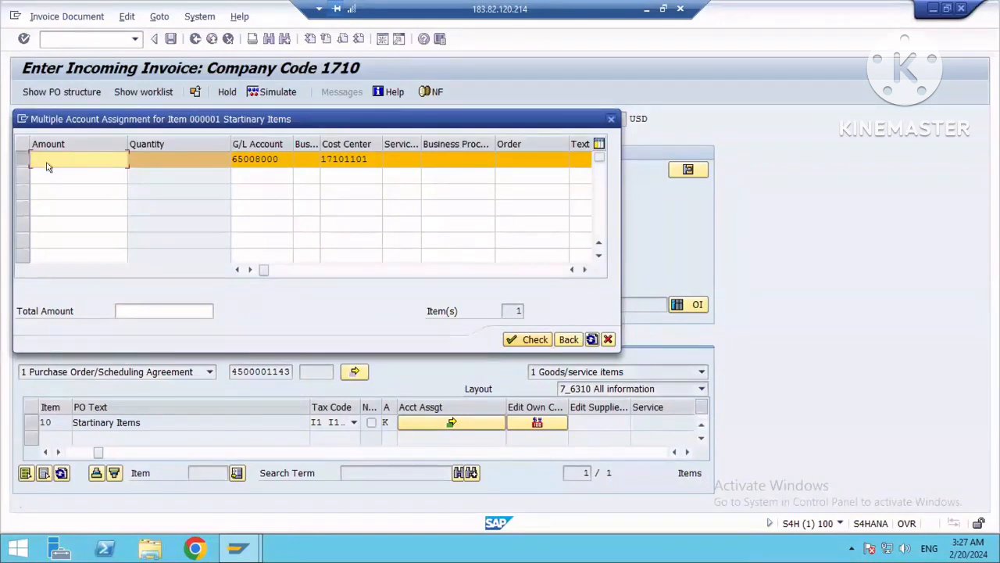
pyautogui.write('10000')
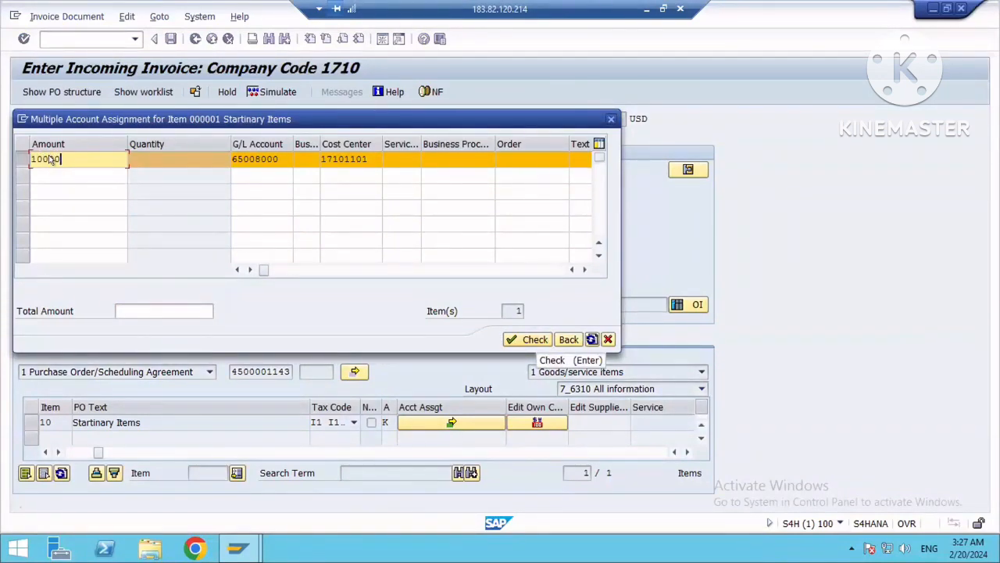
pyautogui.press('Return')
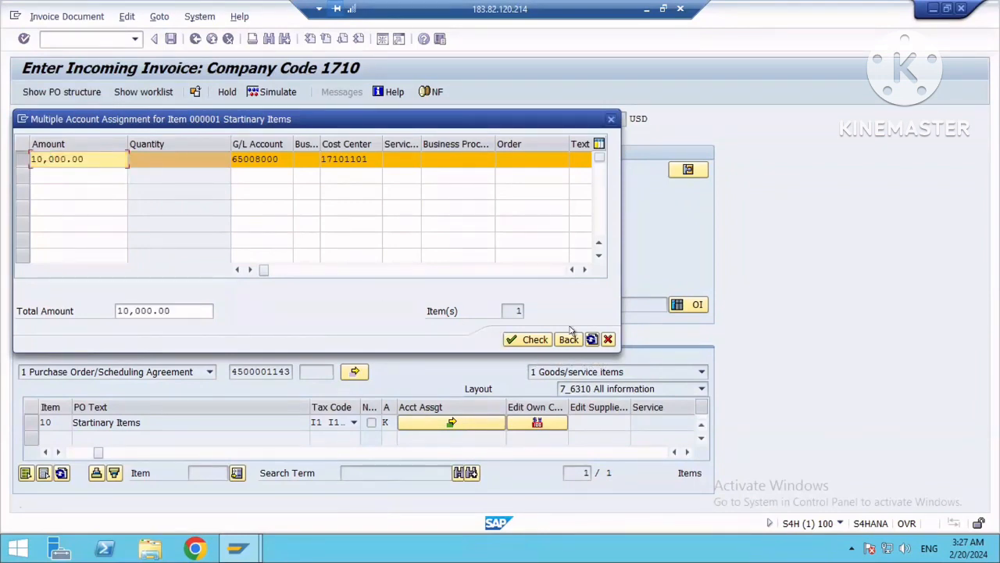
pyautogui.click(531, 340)
pyautogui.click(531, 340)
pyautogui.moveTo(442, 129); pyautogui.dragTo(474, 192)
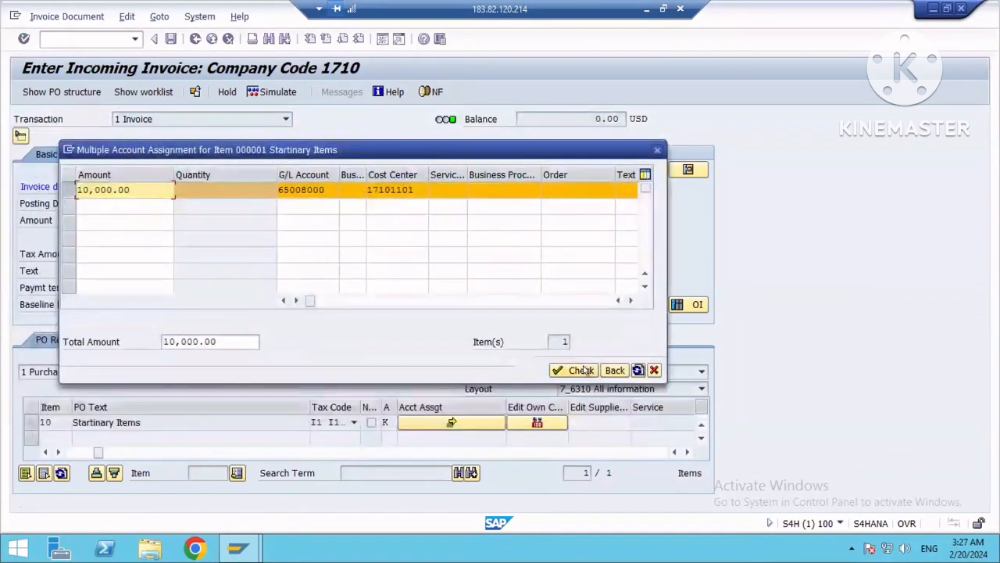
pyautogui.click(583, 370)
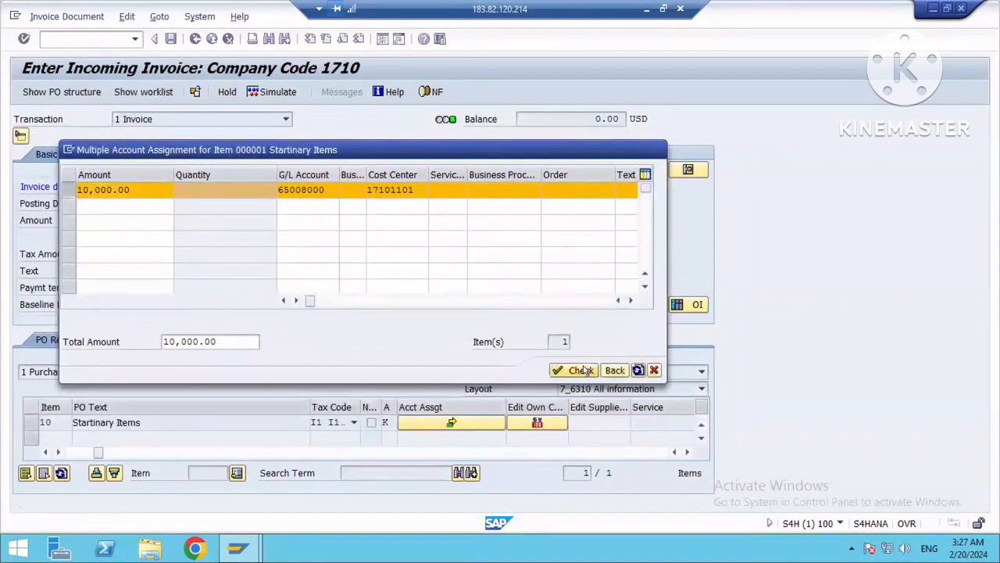
pyautogui.click(585, 369)
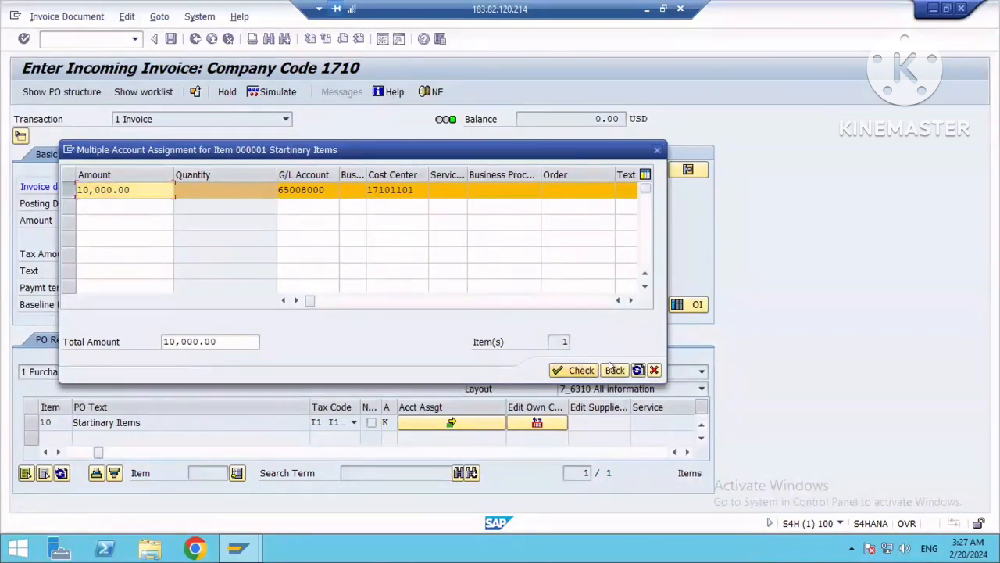
pyautogui.click(615, 370)
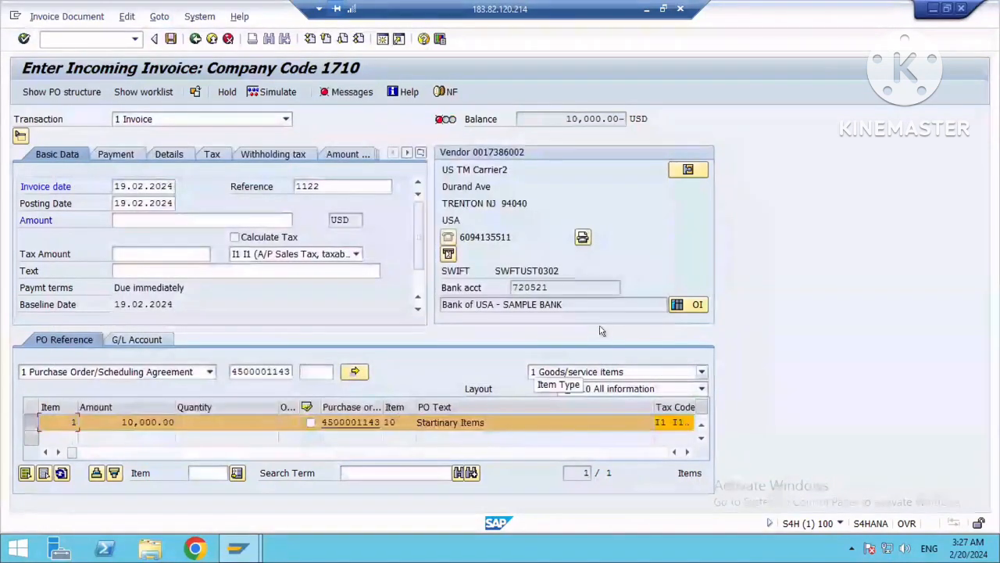
# Set the invoice amount in the basic data to 10,000 USD and post the invoice.
pyautogui.click(204, 220)
pyautogui.write('10')
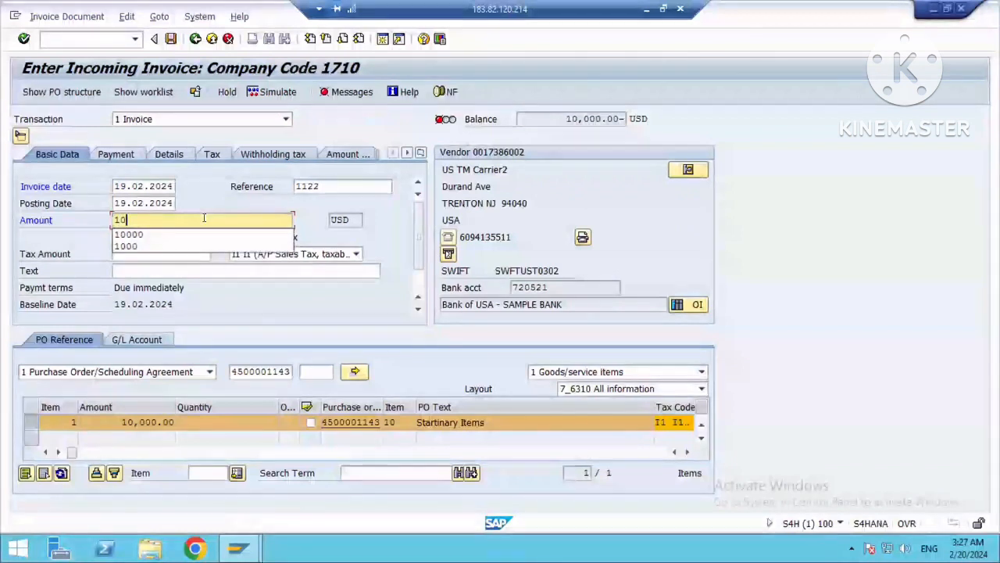
pyautogui.write(',000')
pyautogui.press('Return')
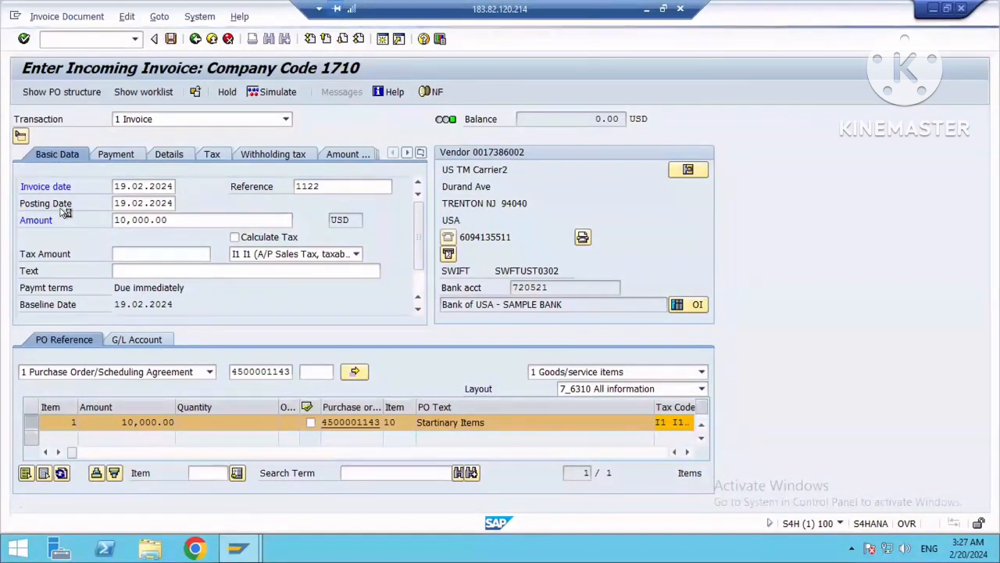
pyautogui.hotkey('ctrl', 's')
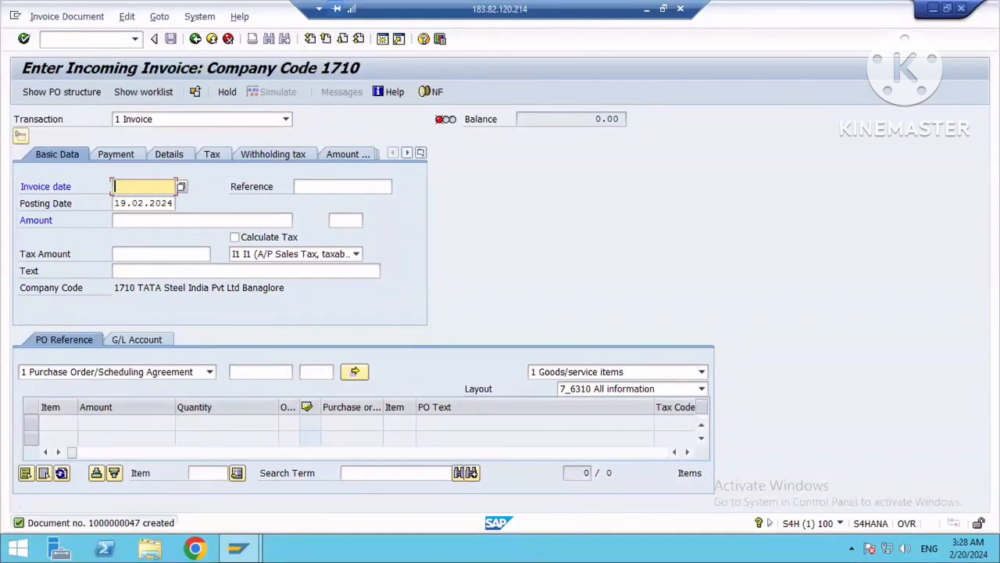
pyautogui.moveTo(238, 547)
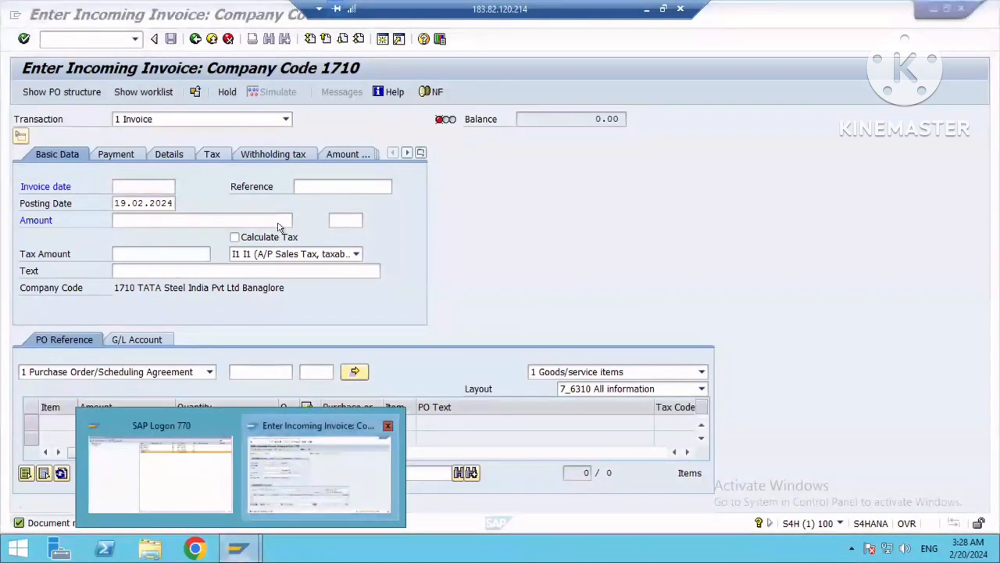
pyautogui.click(311, 493)
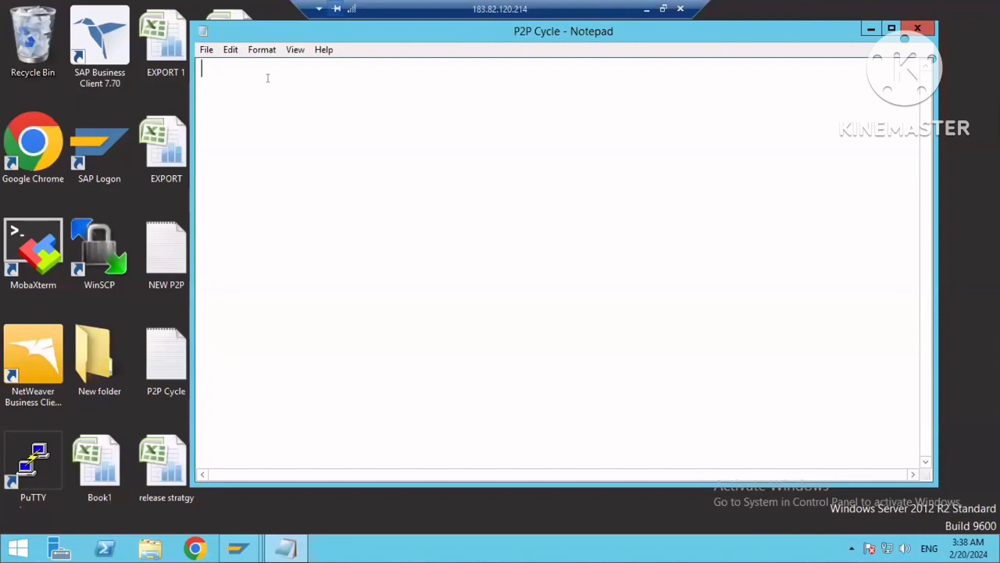
# In the P2P Cycle Notepad file, write the heading "Name of Work-Painting of Building".
pyautogui.write('A')
pyautogui.press('BackSpace')
pyautogui.write('NAme of Wor')
pyautogui.press('BackSpace')
pyautogui.write('rk-Paintin')
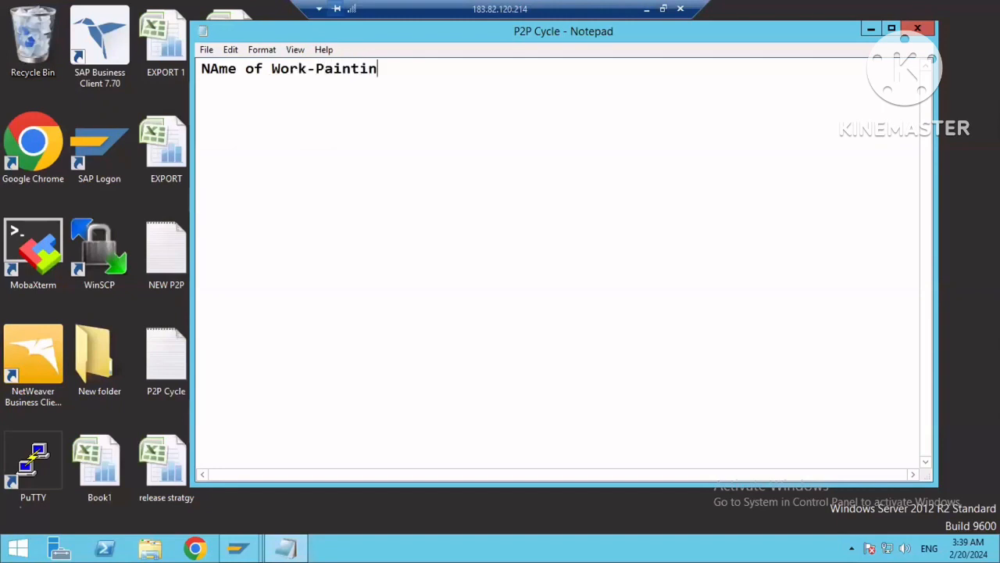
pyautogui.write('g of Building')
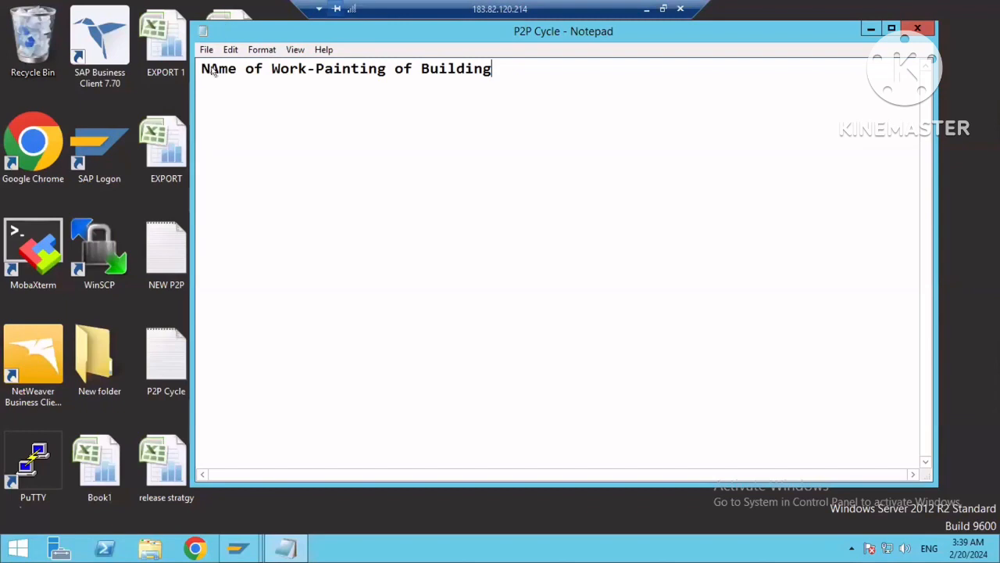
pyautogui.press('Home')
pyautogui.press('Right')
pyautogui.press('Right')
pyautogui.press('BackSpace')
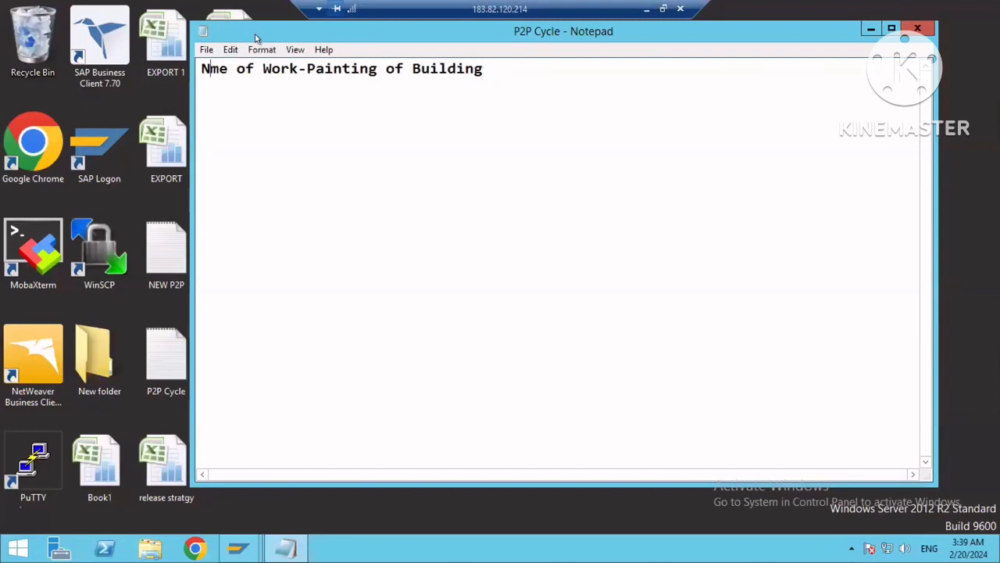
pyautogui.write('a')
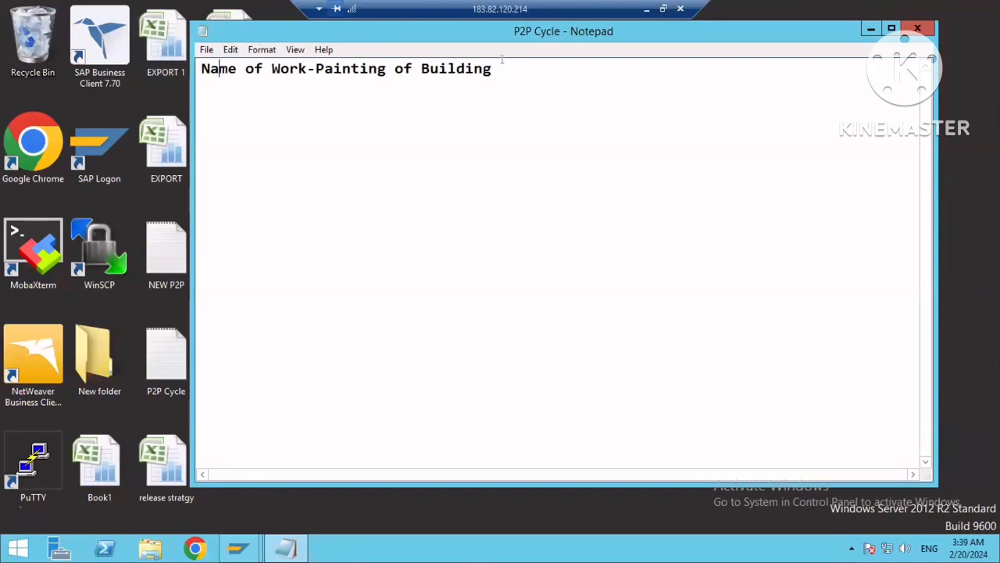
# Below a blank line under the heading, add the lines "Vendor" and "Total Painting the bulding-5 days".
pyautogui.click(503, 60)
pyautogui.press('Return')
pyautogui.press('Return')
pyautogui.write('Vendor')
pyautogui.press('Return')
pyautogui.write('Total')
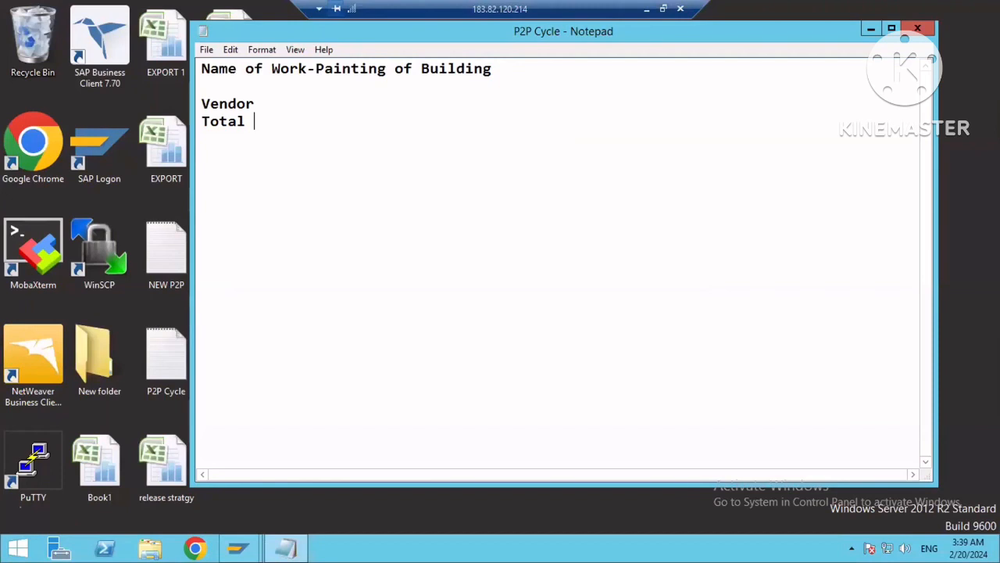
pyautogui.write(' Painting the bul')
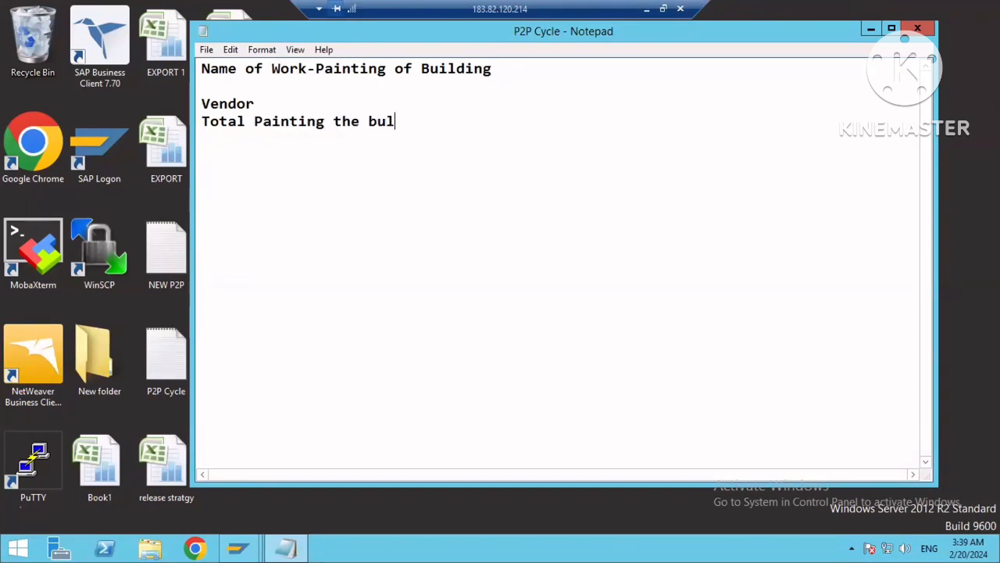
pyautogui.write('ding-5 days')
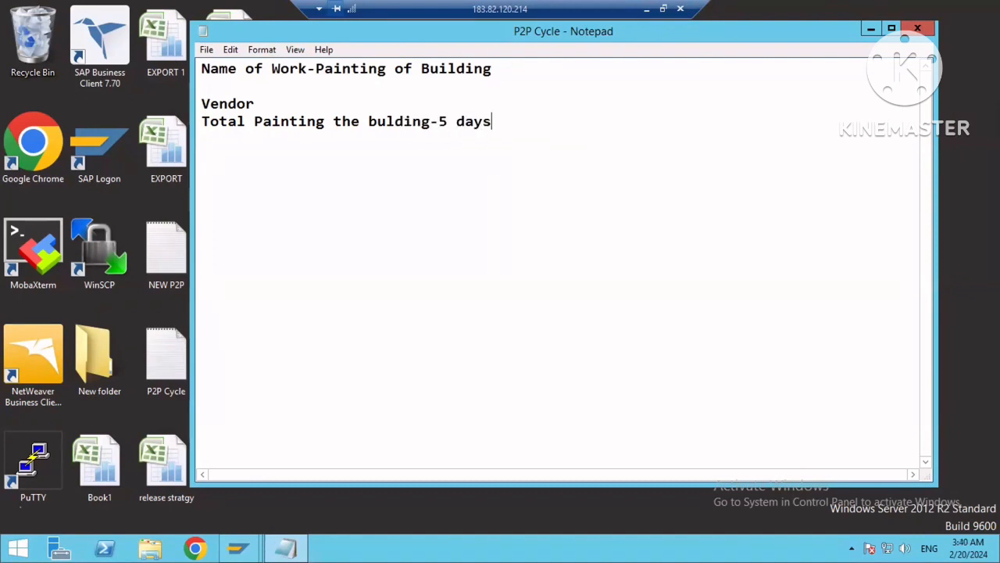
# Add the line "Per day charging-5000" below the line on total painting days.
pyautogui.press('Return')
pyautogui.write('Per day charging')
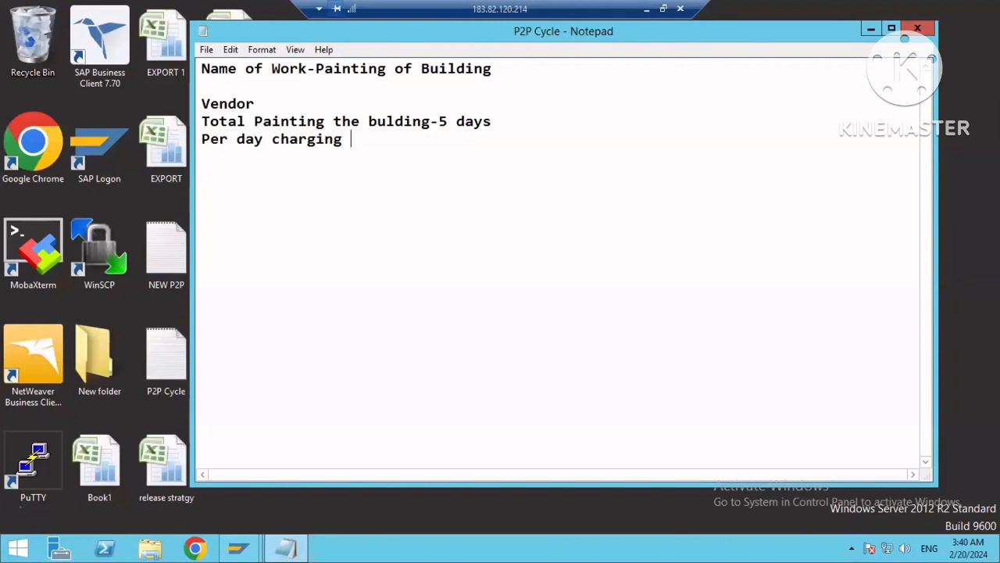
pyautogui.press('BackSpace')
pyautogui.write('-50000')
pyautogui.press('BackSpace')
pyautogui.click(277, 121)
pyautogui.click(437, 121)
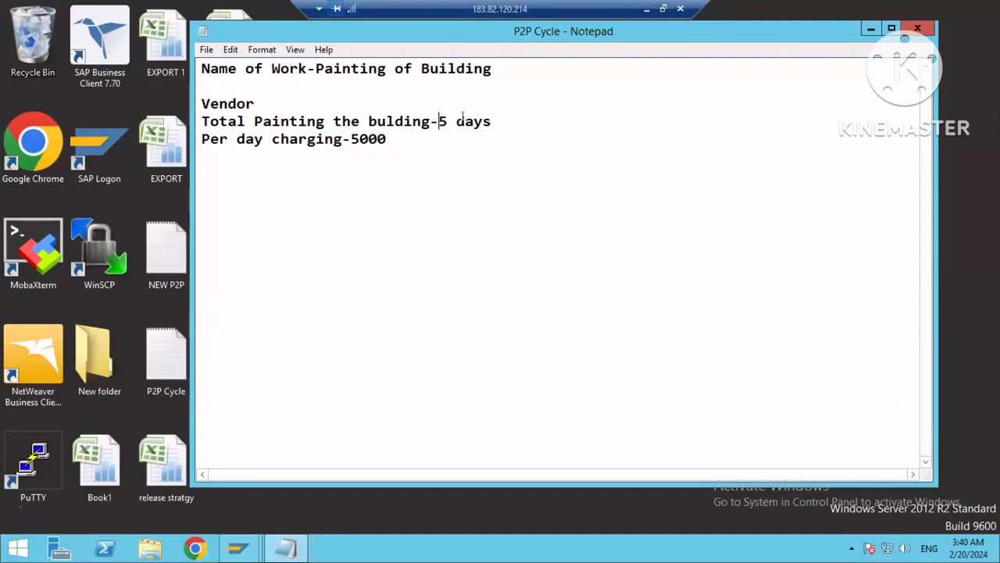
# Add the line "Day wise payment" below the per day charging line.
pyautogui.click(385, 138)
pyautogui.press('Return')
pyautogui.write('DAy wise payment')
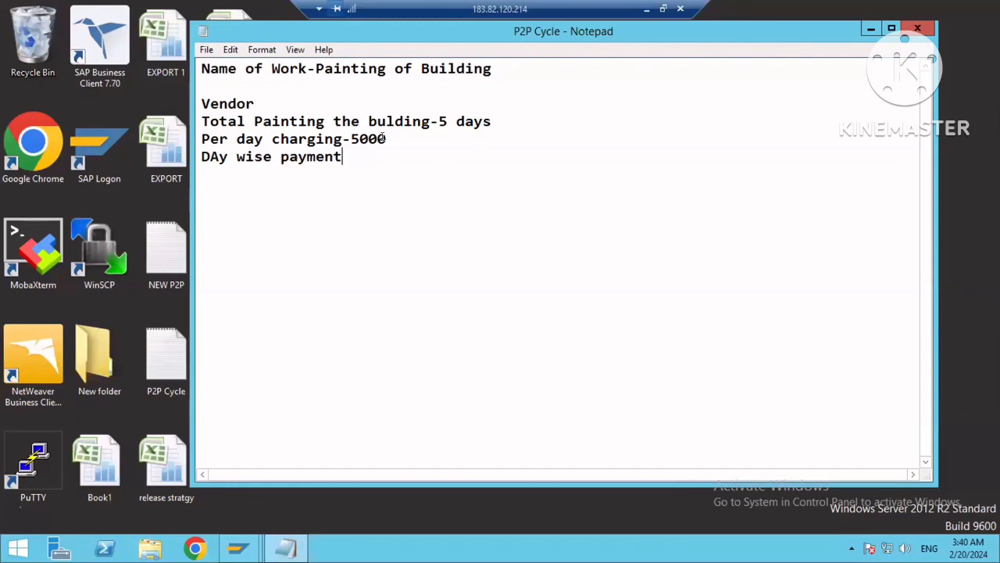
pyautogui.click(220, 156)
pyautogui.press('BackSpace')
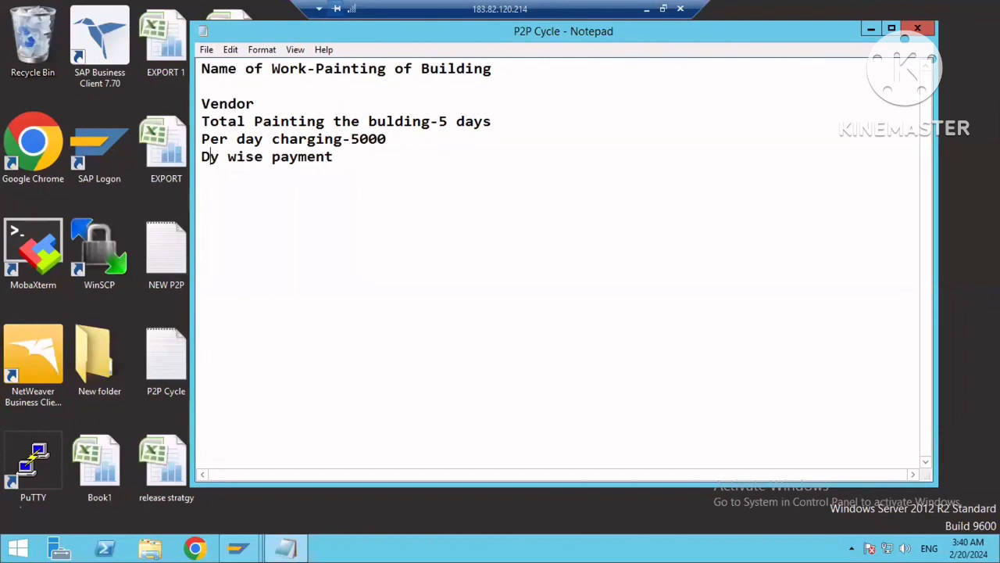
pyautogui.write('a')
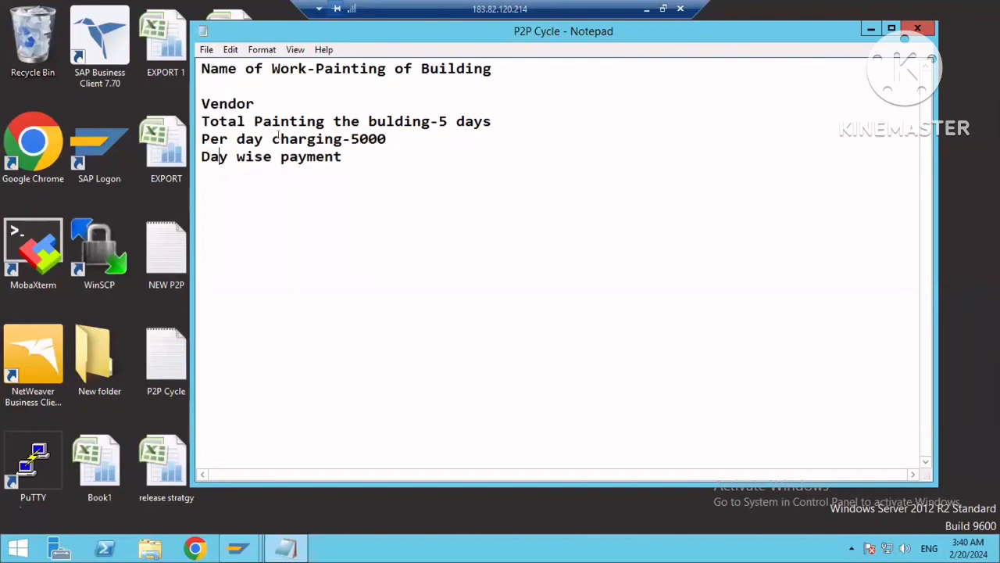
# Review the notes on the painting work, checking the vendor, number of days, per-day charge and payment terms.
pyautogui.moveTo(202, 68); pyautogui.dragTo(341, 157)
pyautogui.click(344, 157)
pyautogui.click(259, 102)
pyautogui.click(272, 156)
pyautogui.moveTo(437, 121); pyautogui.dragTo(490, 124)
pyautogui.click(288, 171)
pyautogui.moveTo(202, 138); pyautogui.dragTo(395, 134)
pyautogui.press('End')
# Append "=>250000 Rs" to the line on total painting days.
pyautogui.click(508, 117)
pyautogui.write('=>25000')
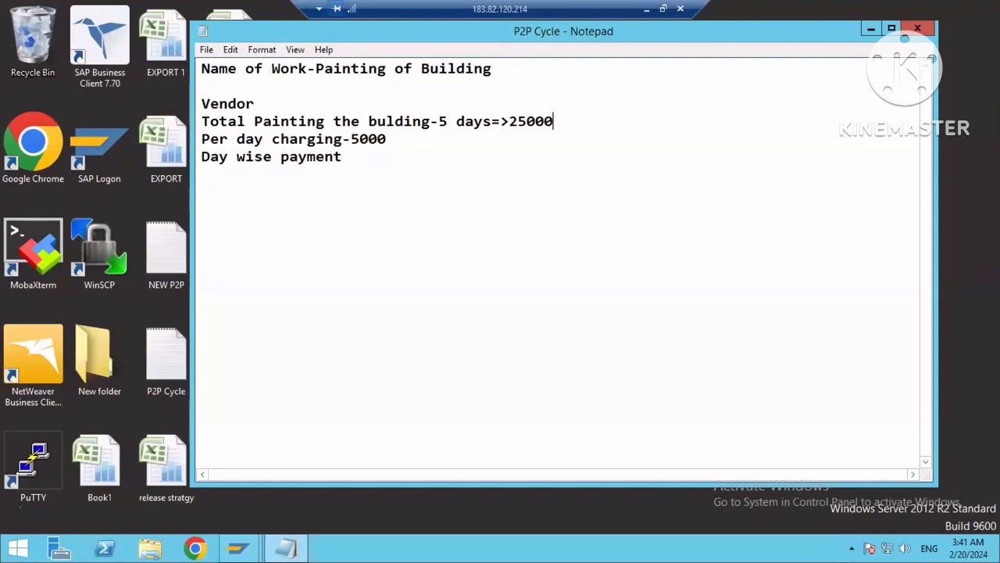
pyautogui.write('0 Rs')
pyautogui.hotkey('shift', 'Left')
pyautogui.hotkey('shift', 'Left')
pyautogui.hotkey('shift', 'Left')
pyautogui.hotkey('shift', 'Left')
pyautogui.hotkey('shift', 'Left')
pyautogui.hotkey('shift', 'Left')
pyautogui.hotkey('shift', 'Left')
pyautogui.hotkey('shift', 'Left')
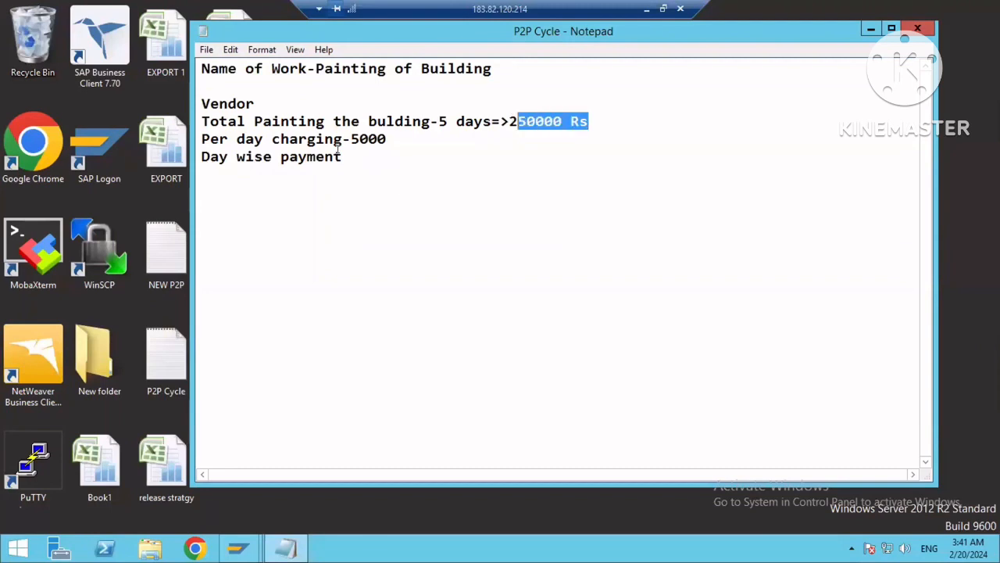
pyautogui.click(338, 156)
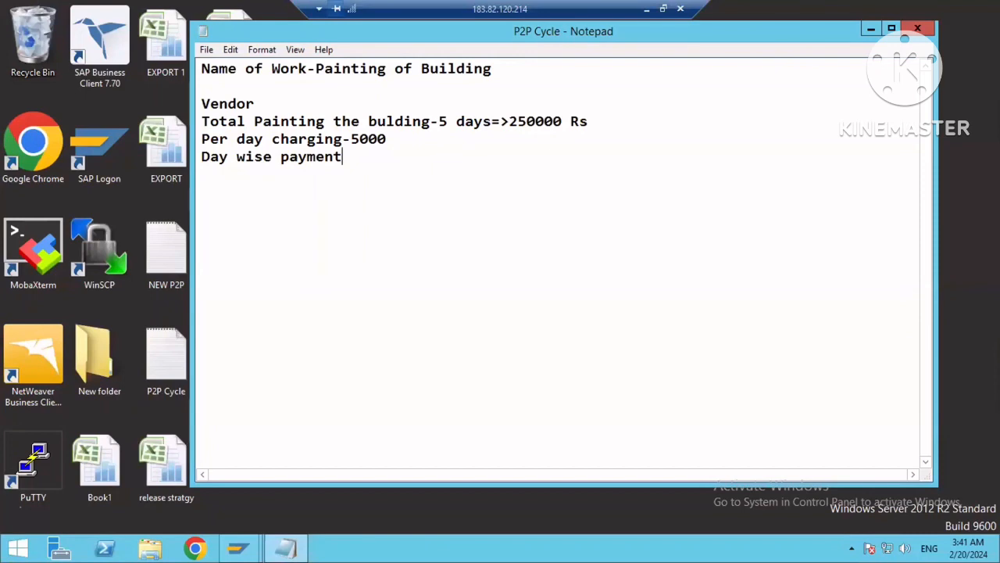
# Below a blank line at the end of the notes, add "1) Service MAster-Ac03" with "Painting" on the line beneath it.
pyautogui.press('Return')
pyautogui.press('Return')
pyautogui.write('1) Servi')
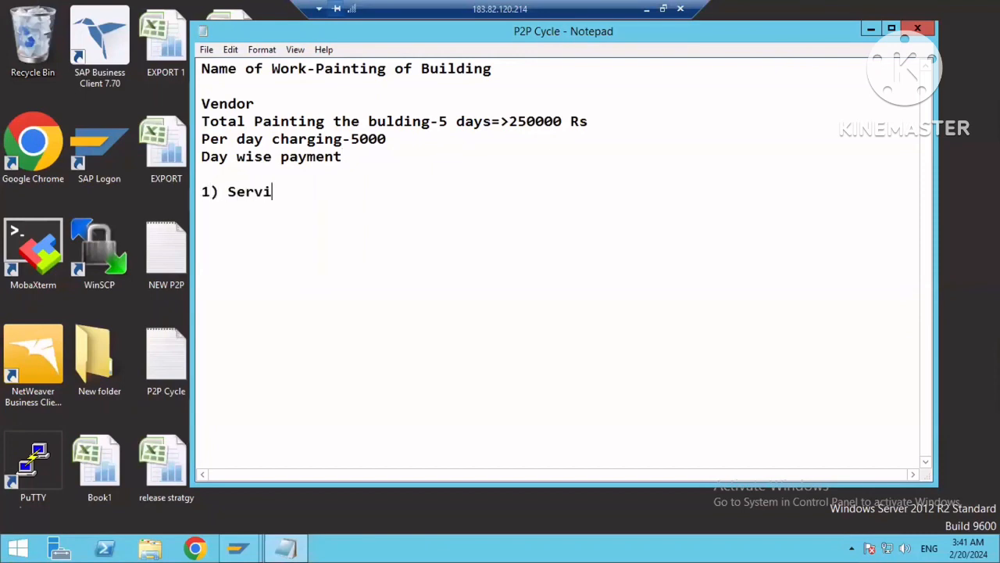
pyautogui.write('ce MAster')
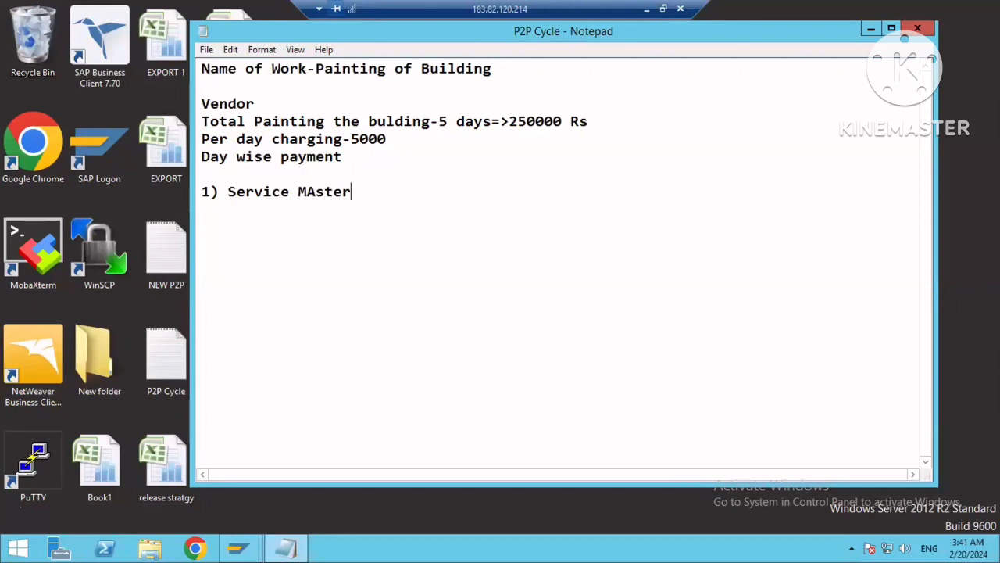
pyautogui.press('Return')
pyautogui.write('Painting')
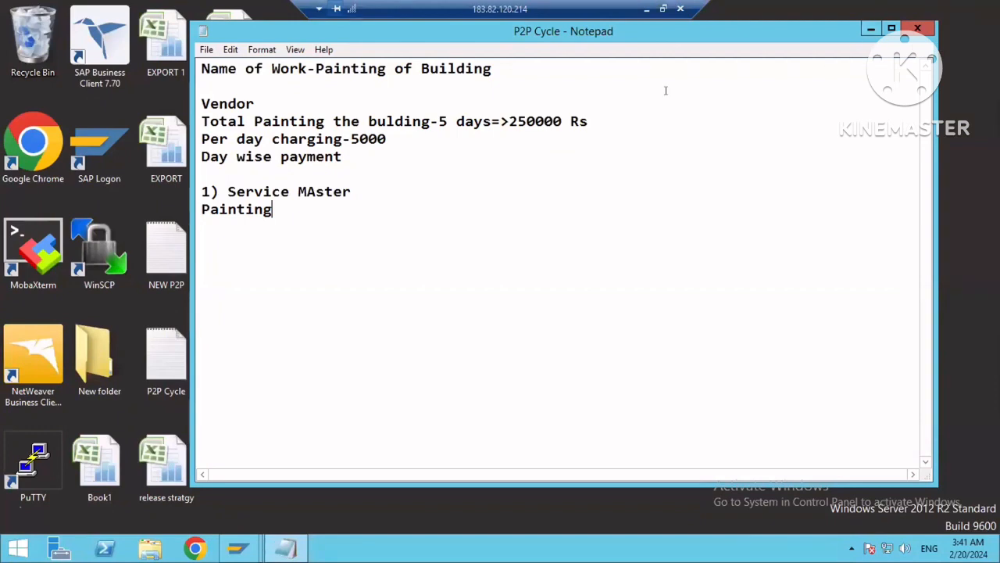
pyautogui.click(370, 186)
pyautogui.write('-Ac03')
# Switch to the SAP incoming invoice session and open the service master with transaction AC03.
pyautogui.click(282, 546)
pyautogui.click(239, 547)
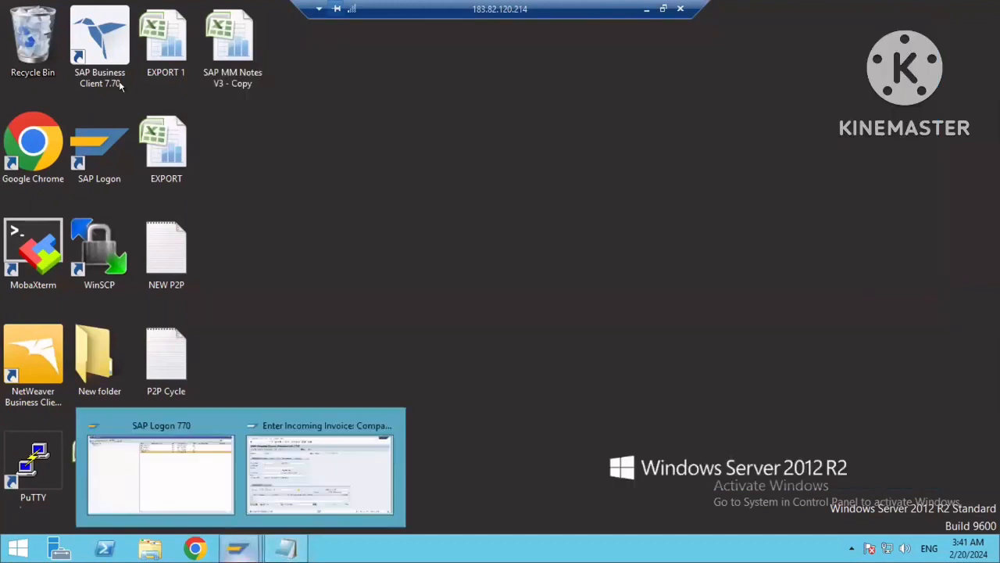
pyautogui.click(312, 473)
pyautogui.click(54, 36)
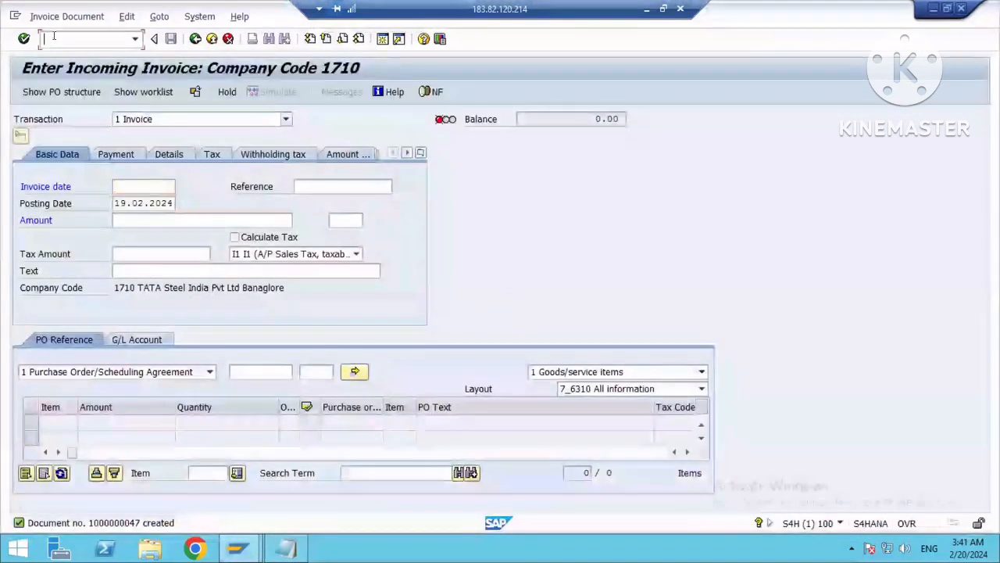
pyautogui.write('/nac03')
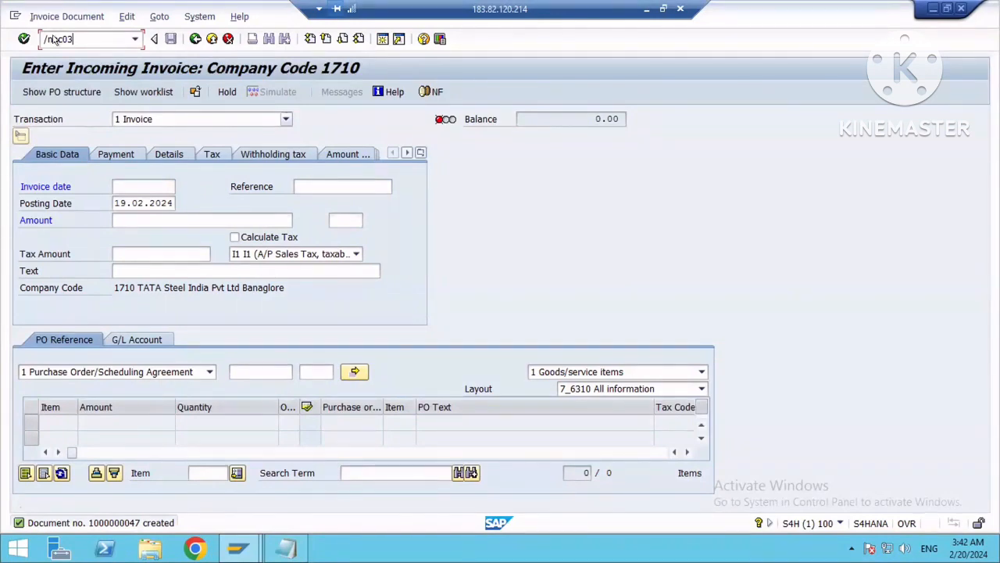
pyautogui.press('Return')
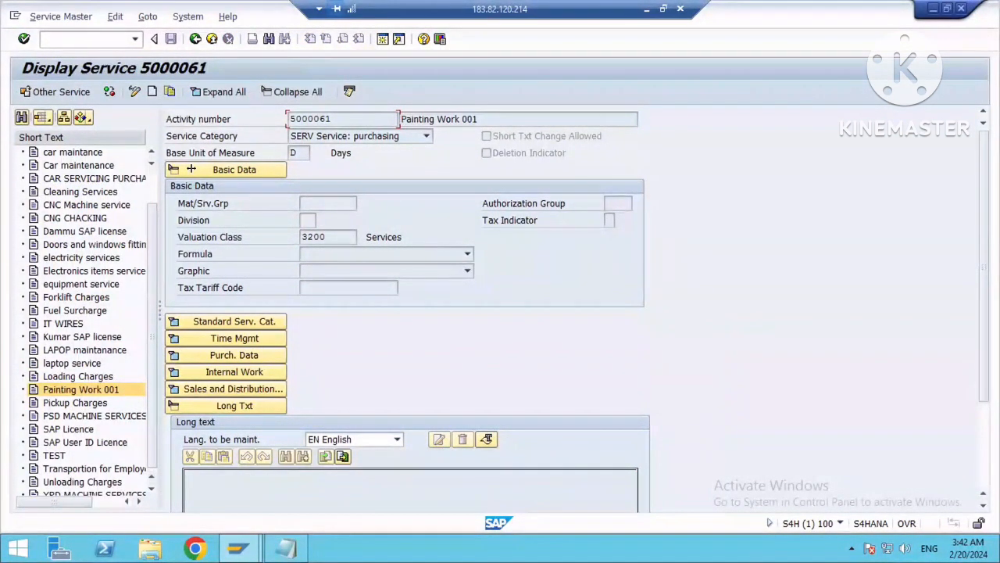
# Display the electricity services record from the widened service list, and reopen transaction AC03.
pyautogui.moveTo(161, 181); pyautogui.dragTo(195, 182)
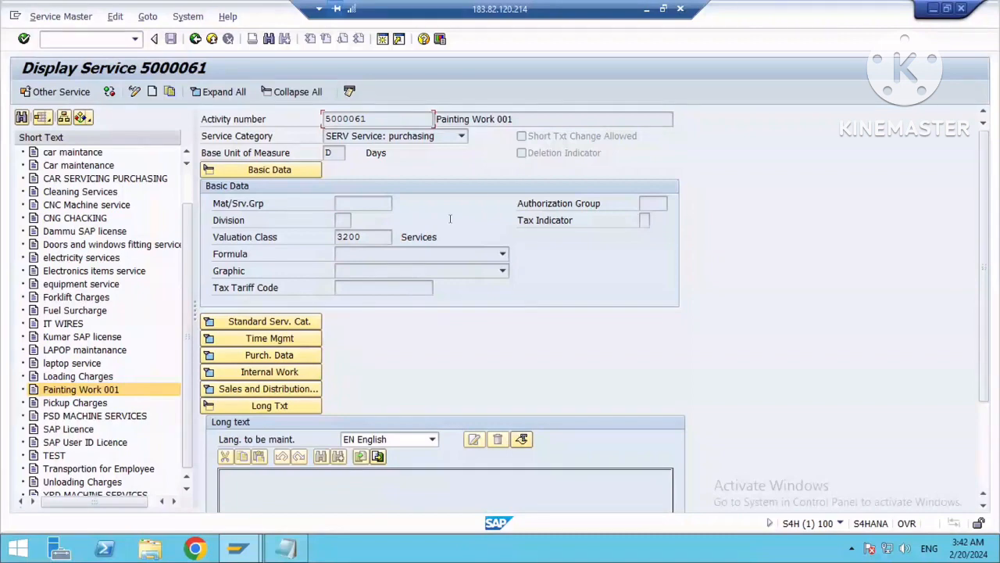
pyautogui.doubleClick(60, 258)
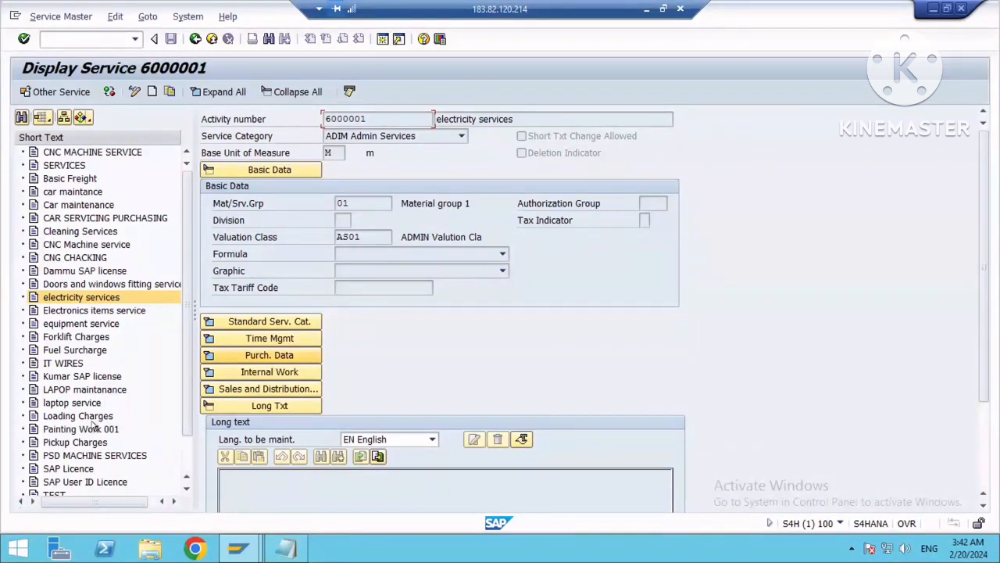
pyautogui.click(194, 39)
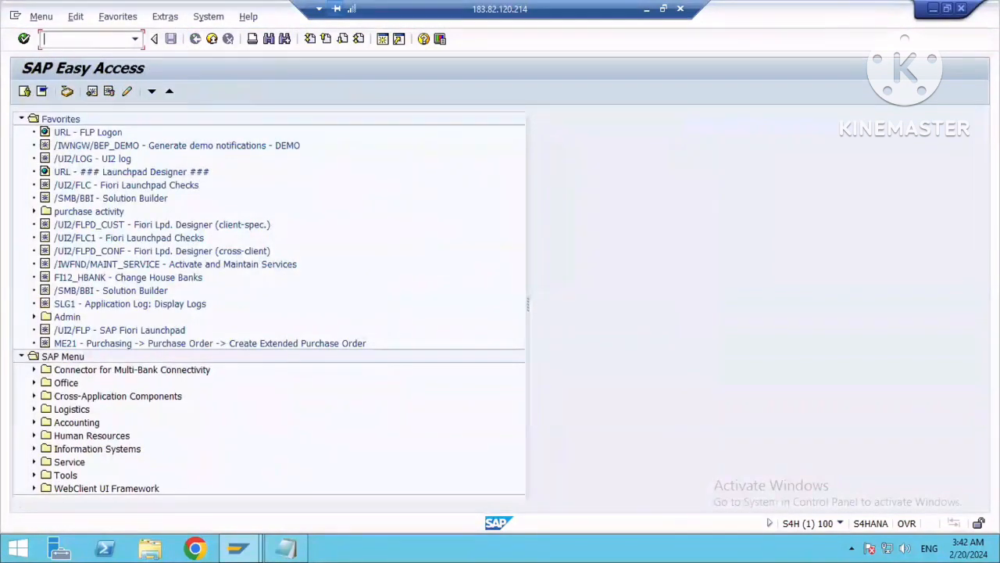
pyautogui.write('ac03')
pyautogui.press('Return')
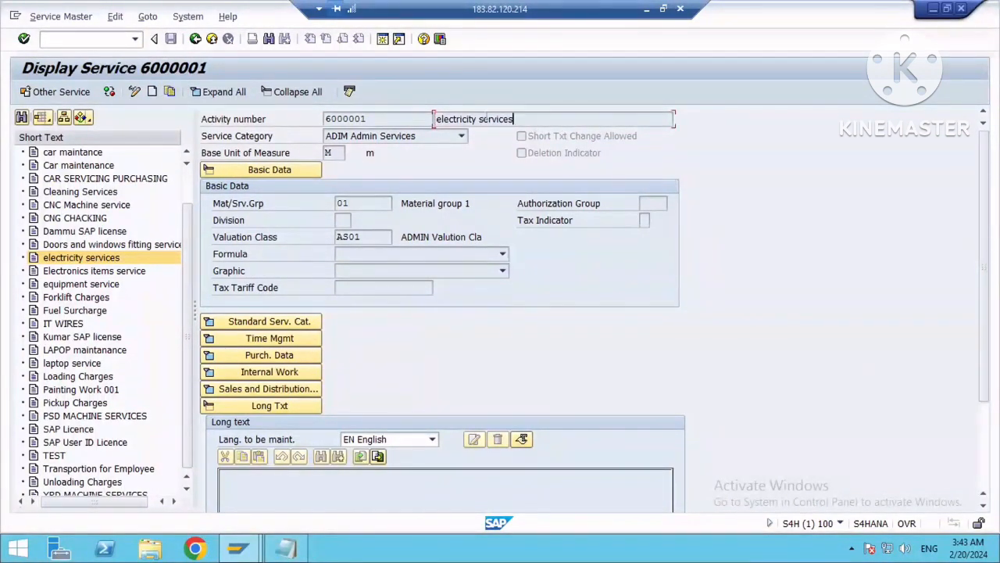
# Browse the existing services, displaying the Car maintenance, SERVICES and IT WIRES records to examine their basic data.
pyautogui.moveTo(513, 119); pyautogui.dragTo(486, 119)
pyautogui.moveTo(450, 119); pyautogui.dragTo(415, 110)
pyautogui.click(91, 366)
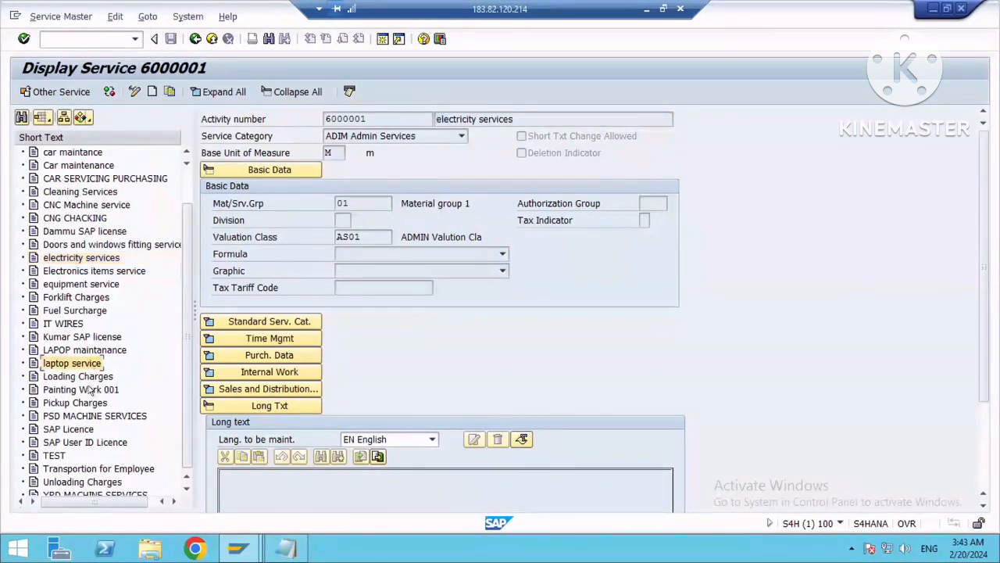
pyautogui.click(60, 469)
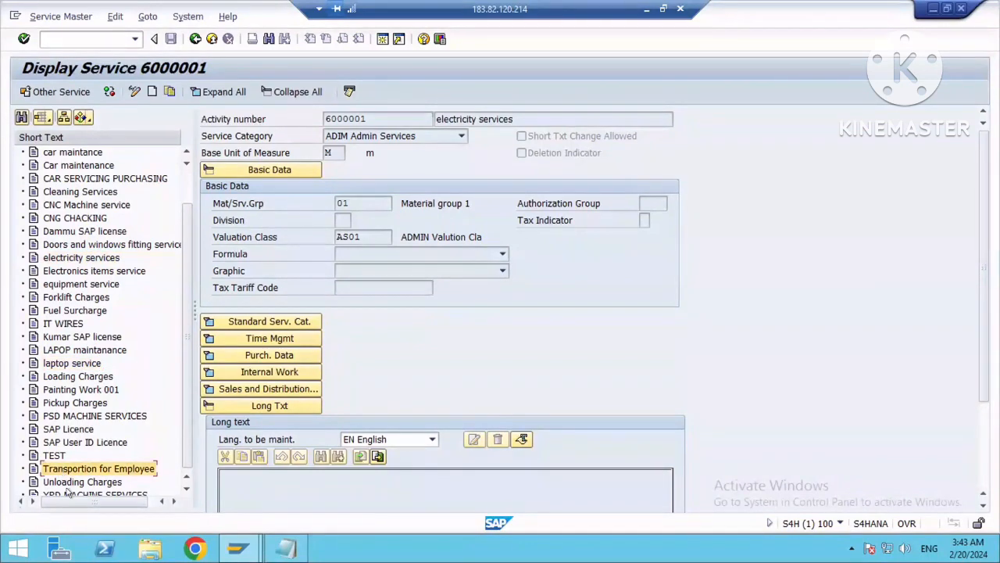
pyautogui.click(69, 482)
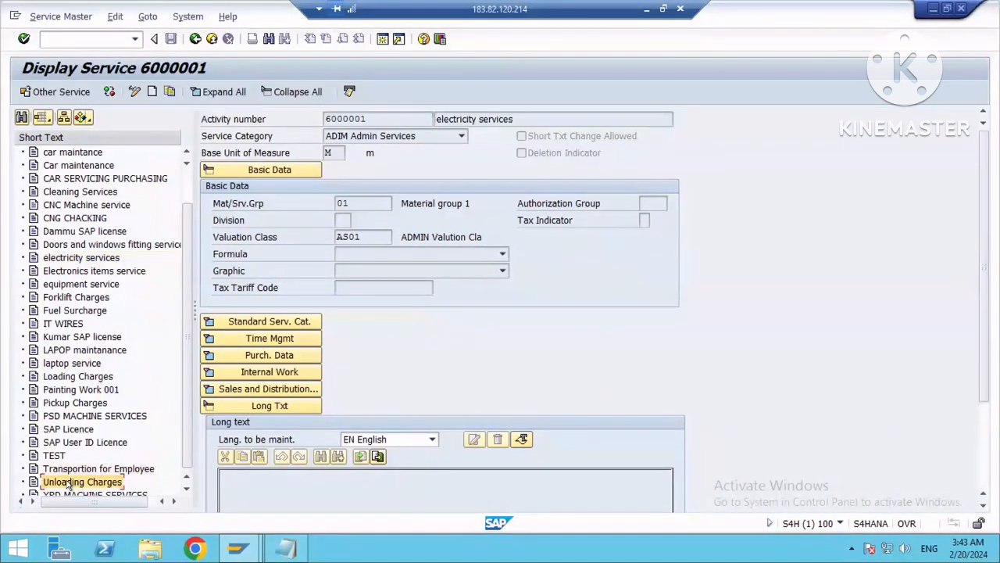
pyautogui.click(82, 284)
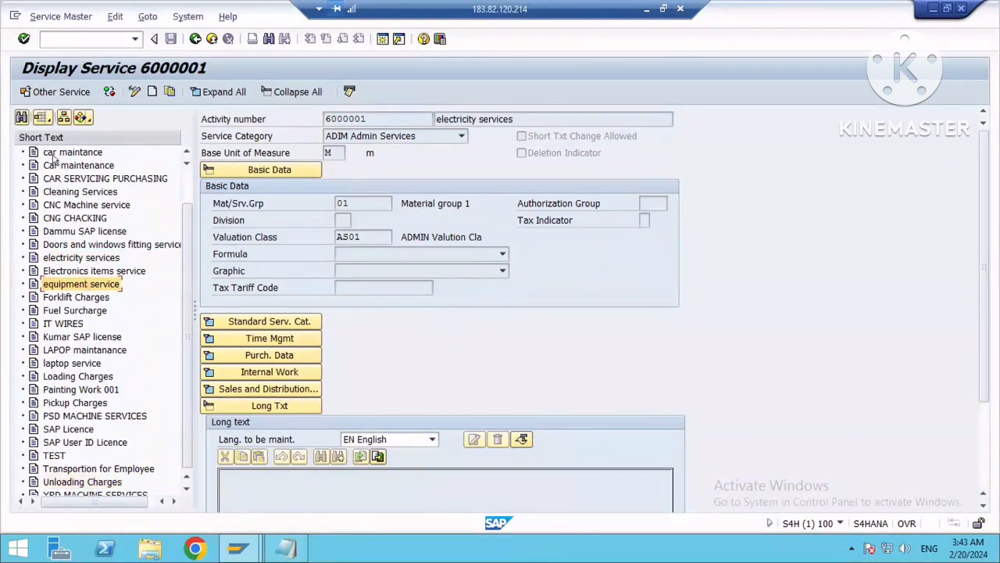
pyautogui.doubleClick(54, 165)
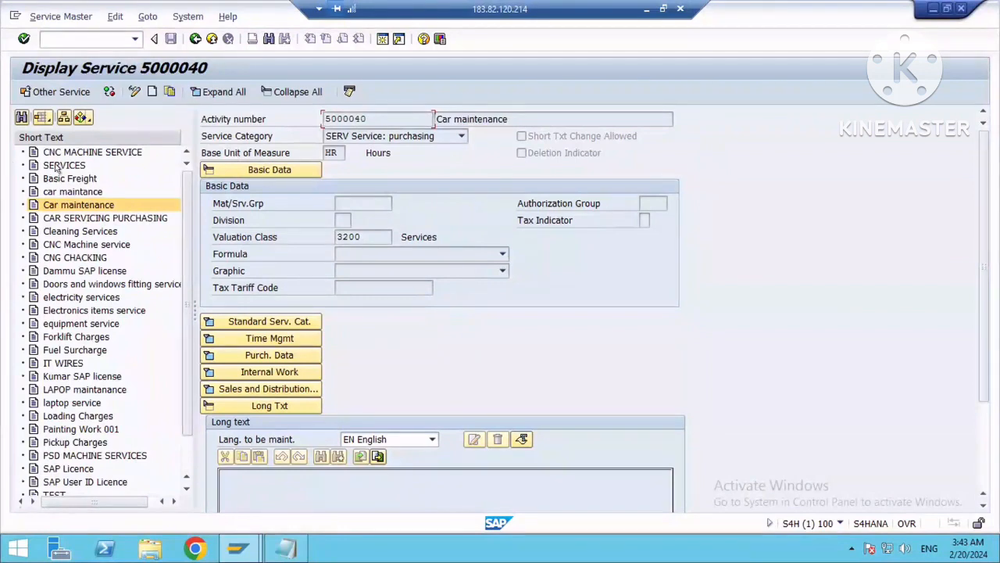
pyautogui.doubleClick(56, 166)
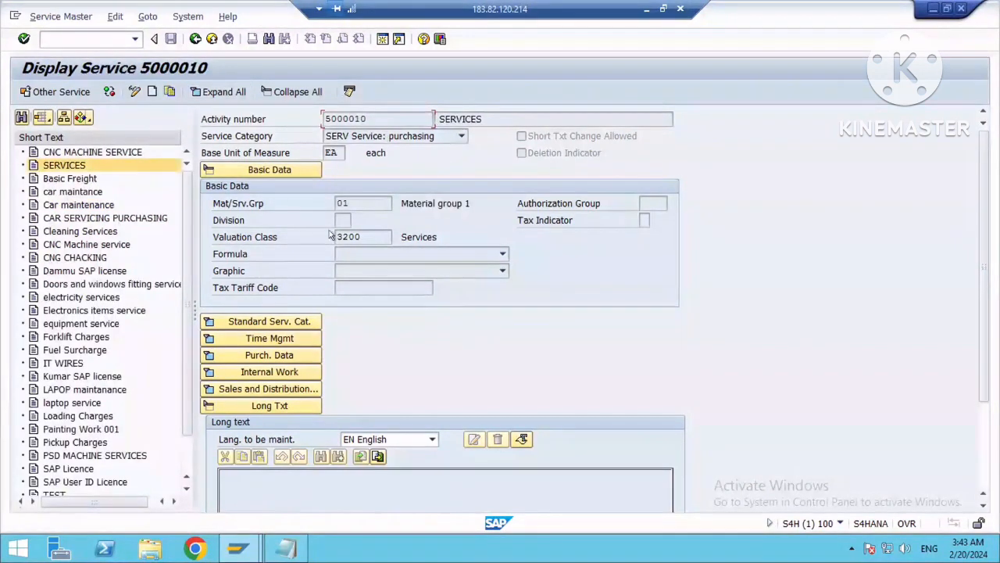
pyautogui.doubleClick(76, 363)
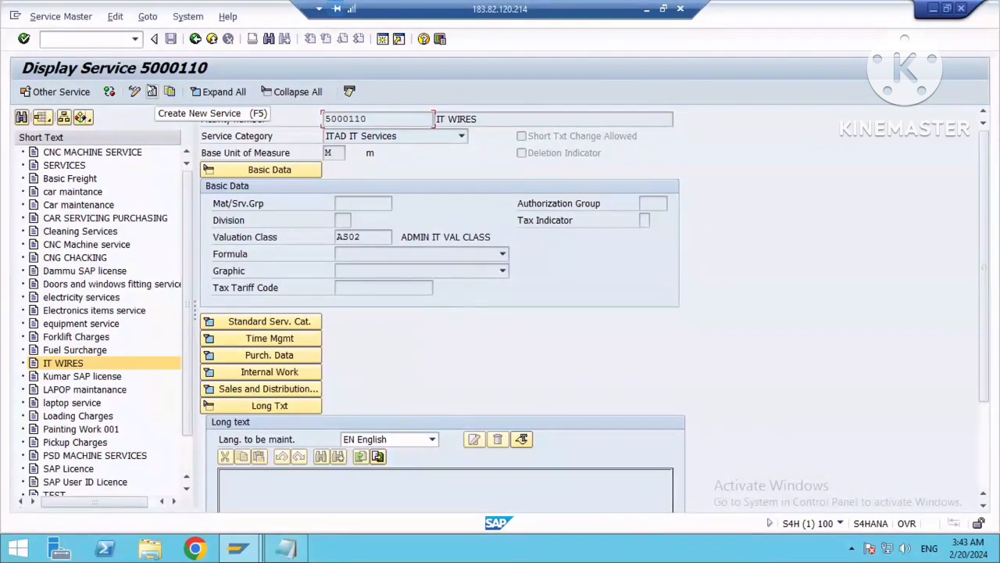
# Start a new service master record with short text "Painting 001" and service category "SERV Service: purchasing".
pyautogui.click(151, 92)
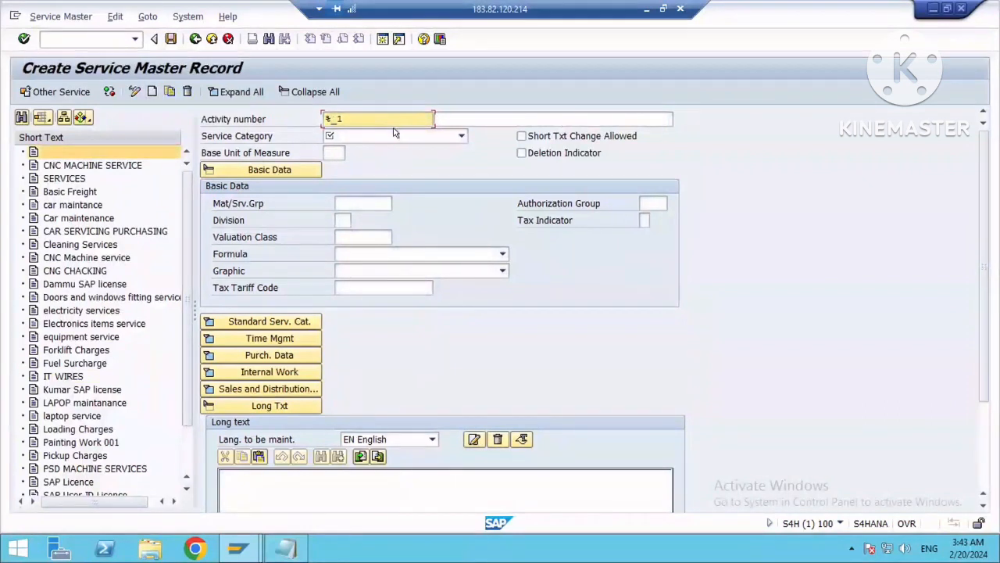
pyautogui.click(477, 116)
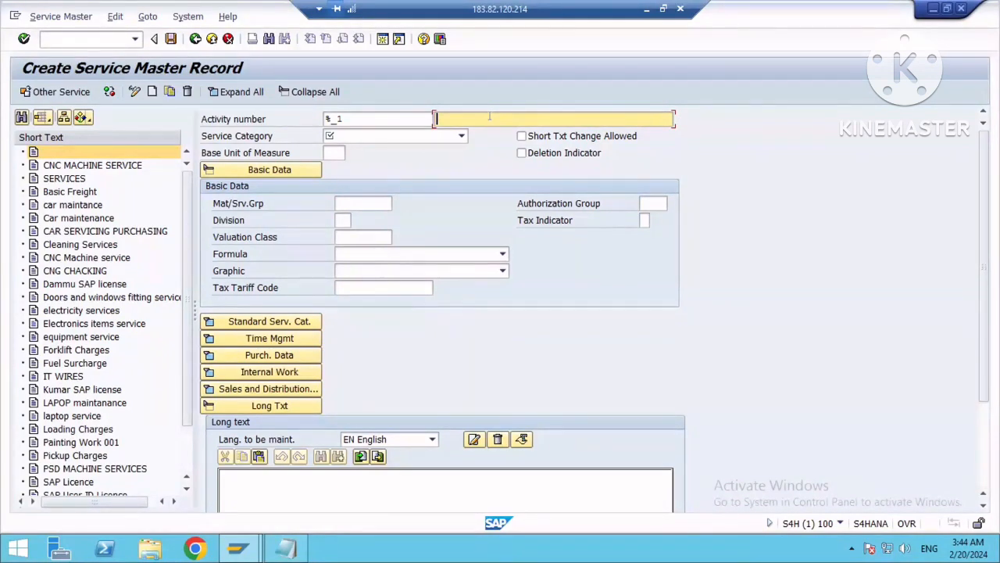
pyautogui.write('Pain')
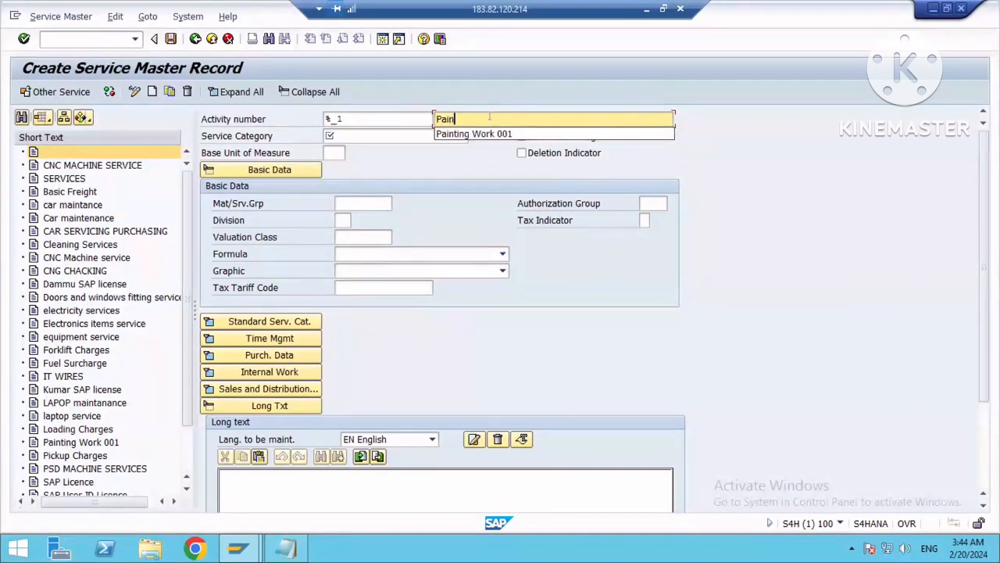
pyautogui.write('ting')
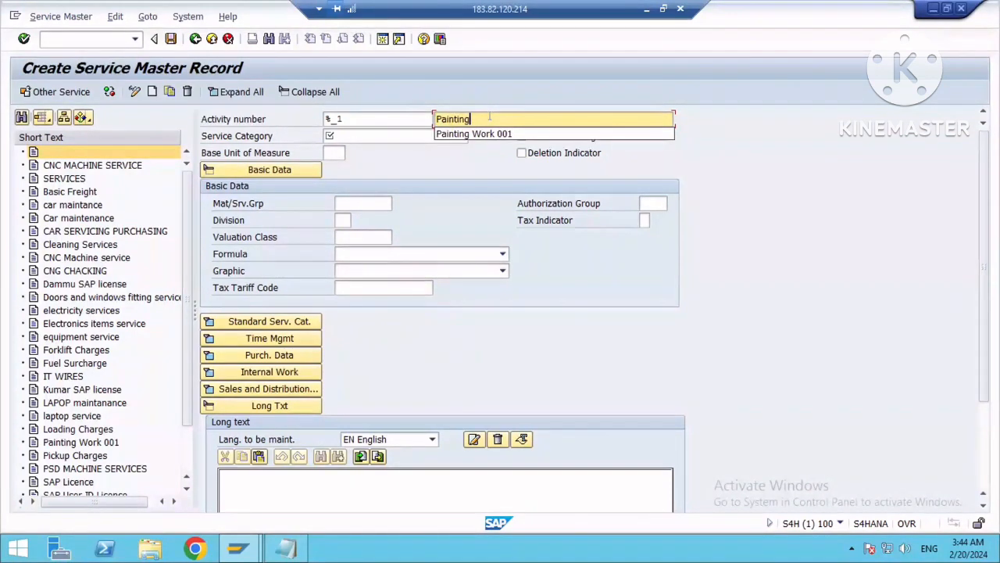
pyautogui.write(' 001')
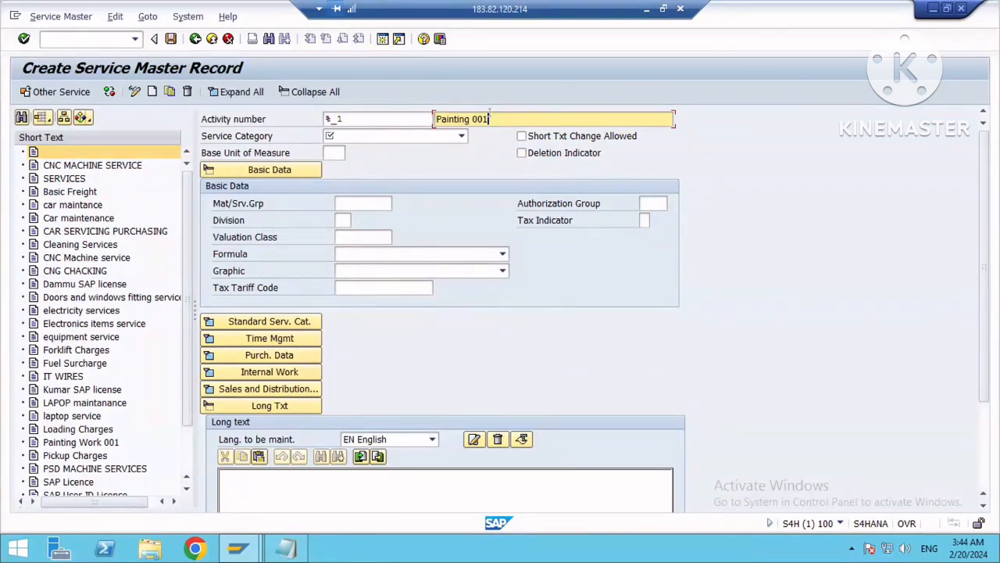
pyautogui.click(458, 134)
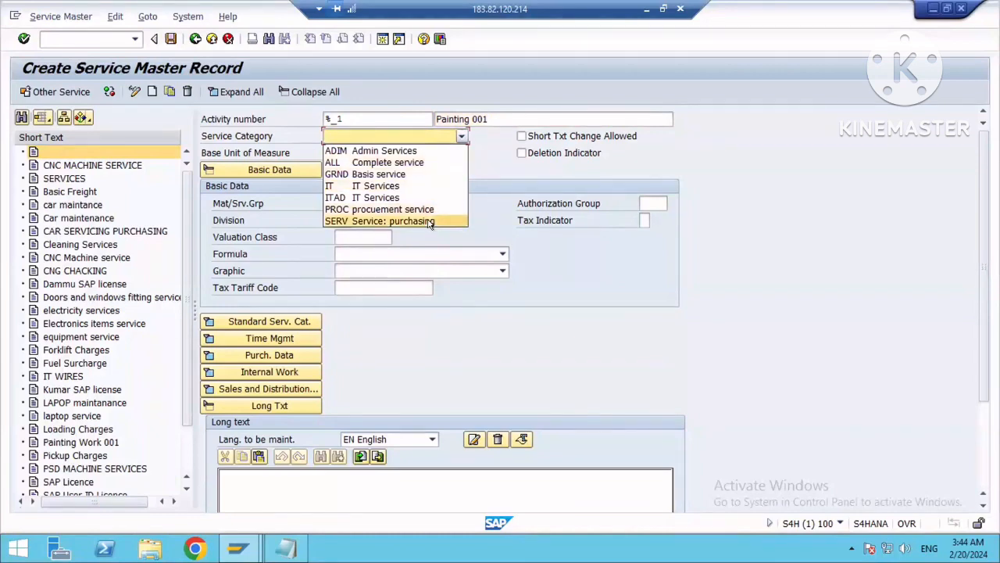
pyautogui.click(396, 220)
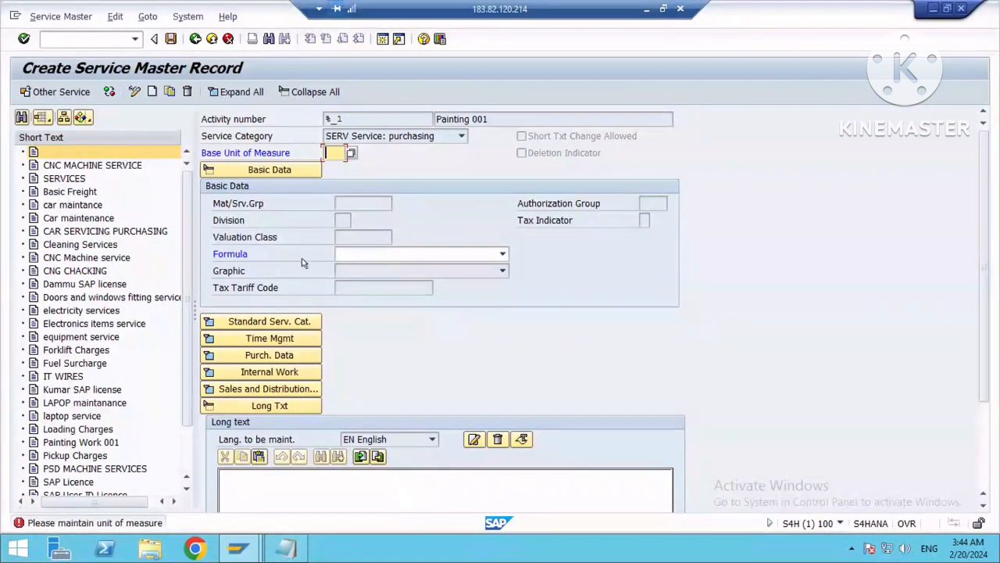
# Switch to the P2P Cycle notes in Notepad and check the unit used for charging the painting work.
pyautogui.click(286, 547)
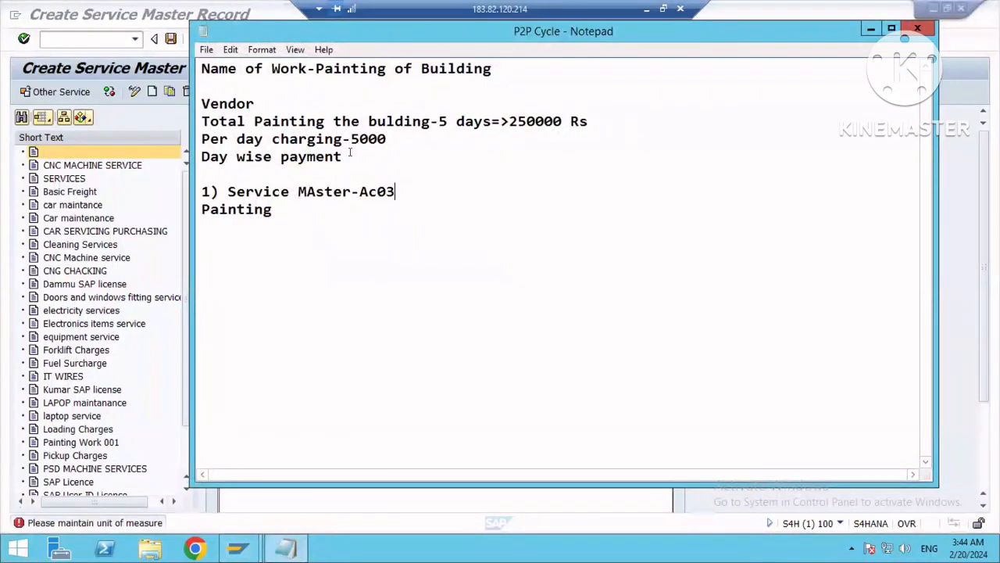
pyautogui.moveTo(343, 157); pyautogui.dragTo(188, 97)
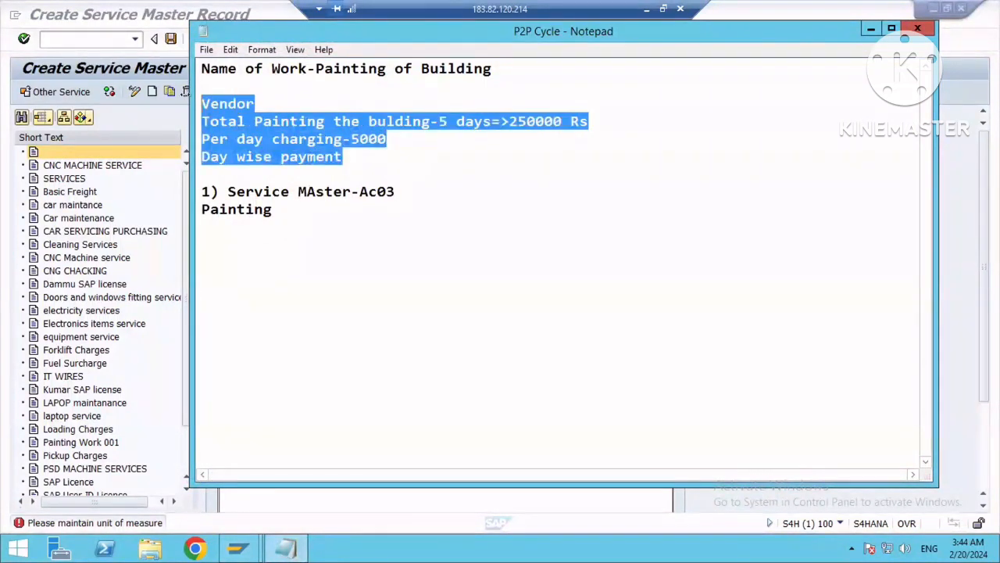
pyautogui.click(392, 162)
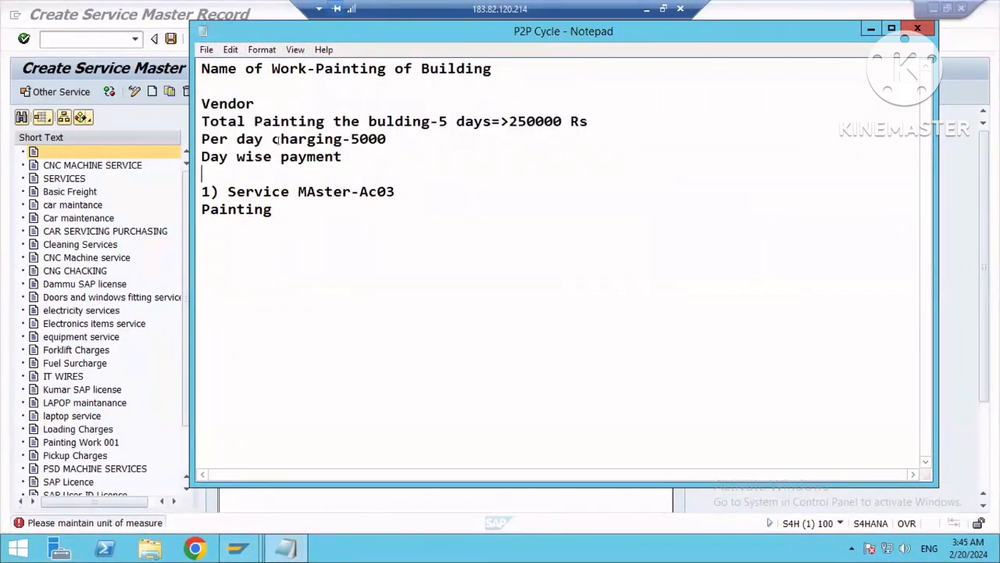
pyautogui.moveTo(237, 139); pyautogui.dragTo(261, 138)
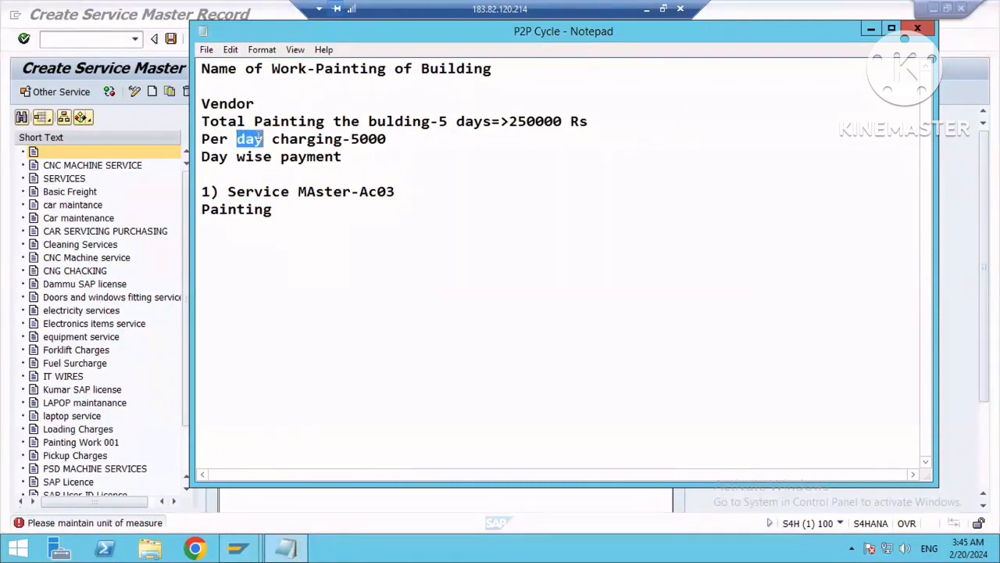
# Recheck the charging line in the painting notes for the unit the work is billed in.
pyautogui.click(298, 191)
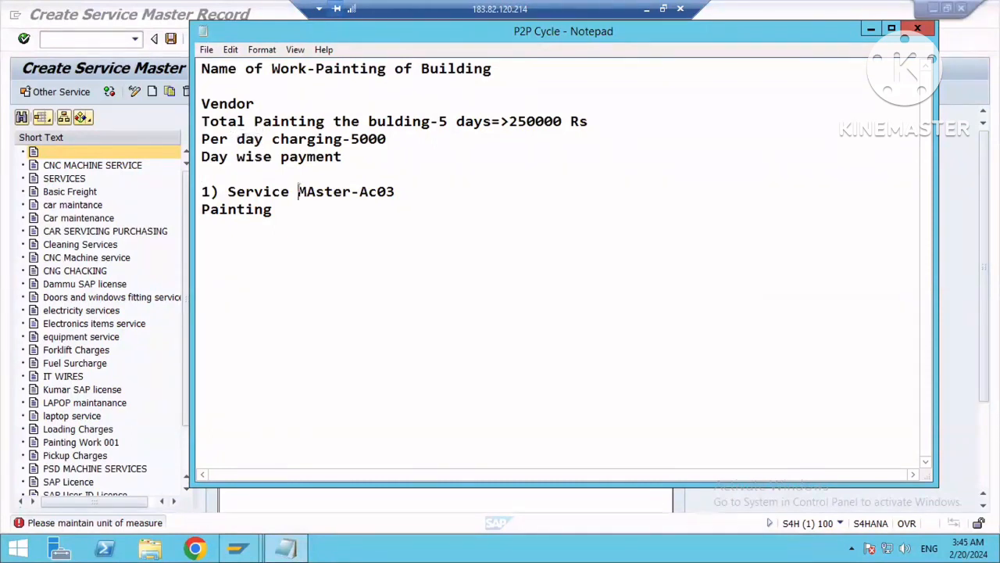
pyautogui.doubleClick(257, 138)
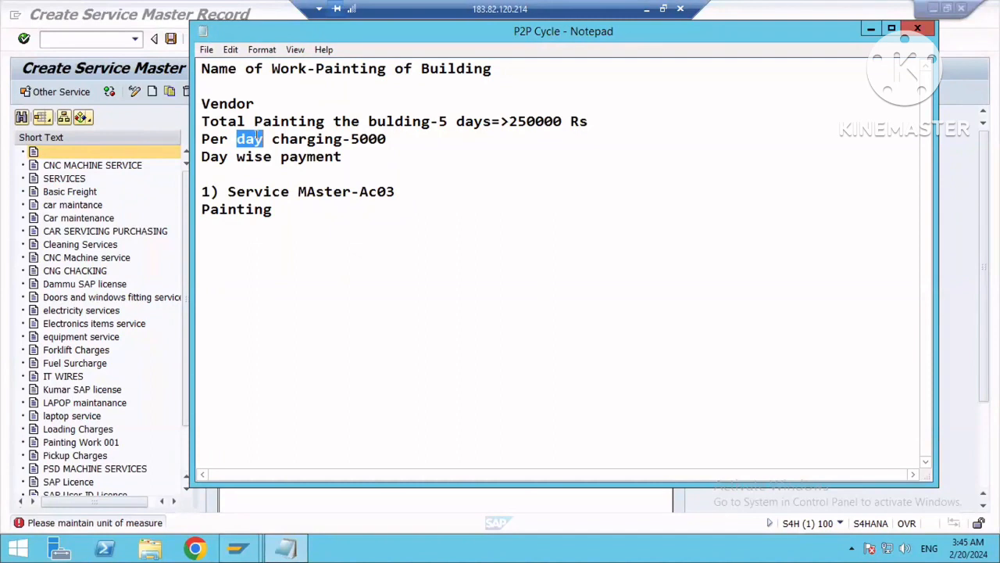
pyautogui.click(253, 159)
pyautogui.doubleClick(253, 137)
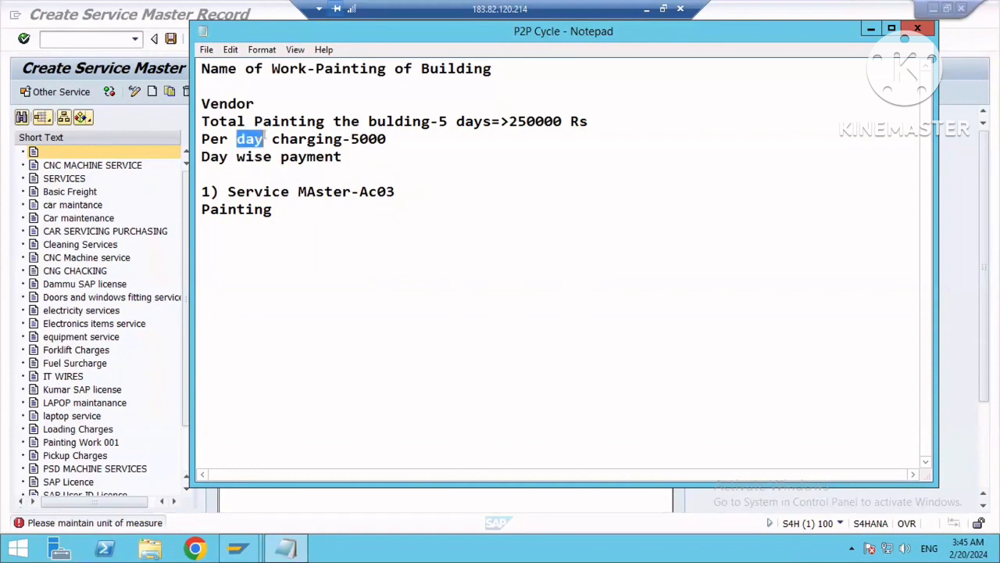
# Return to the SAP service master record and set its base unit of measure to D (Days).
pyautogui.click(871, 30)
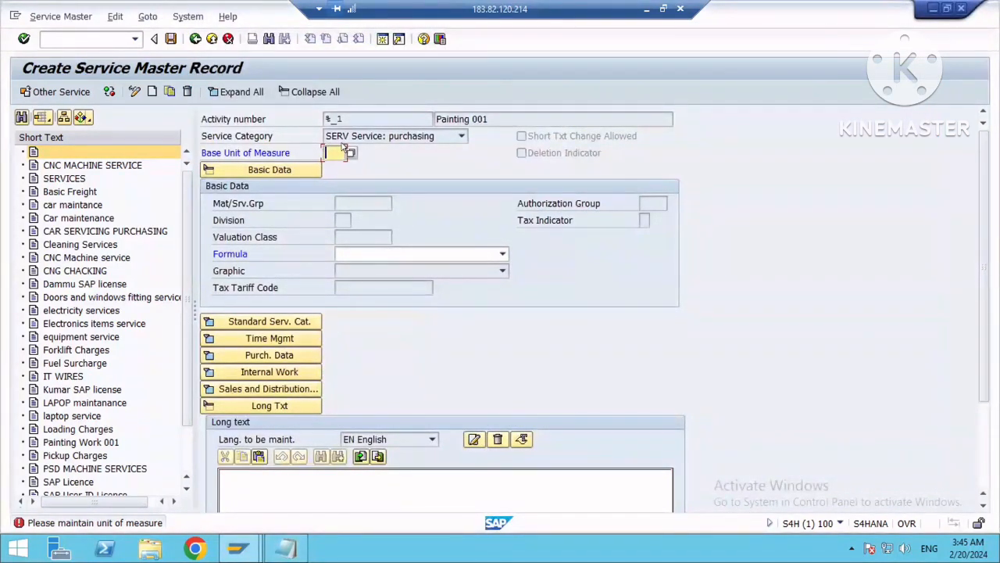
pyautogui.press('F4')
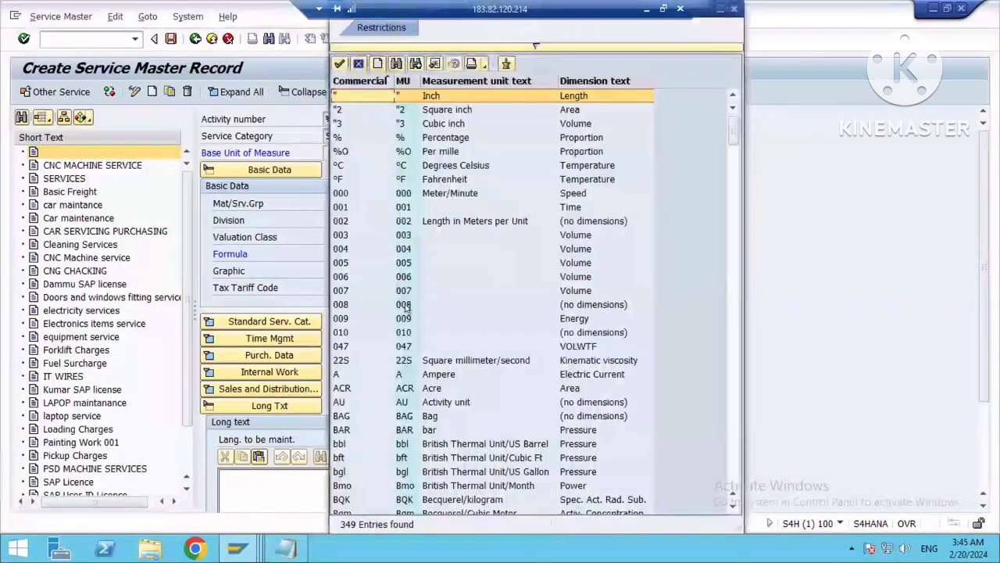
pyautogui.scroll(-9, 406, 310)
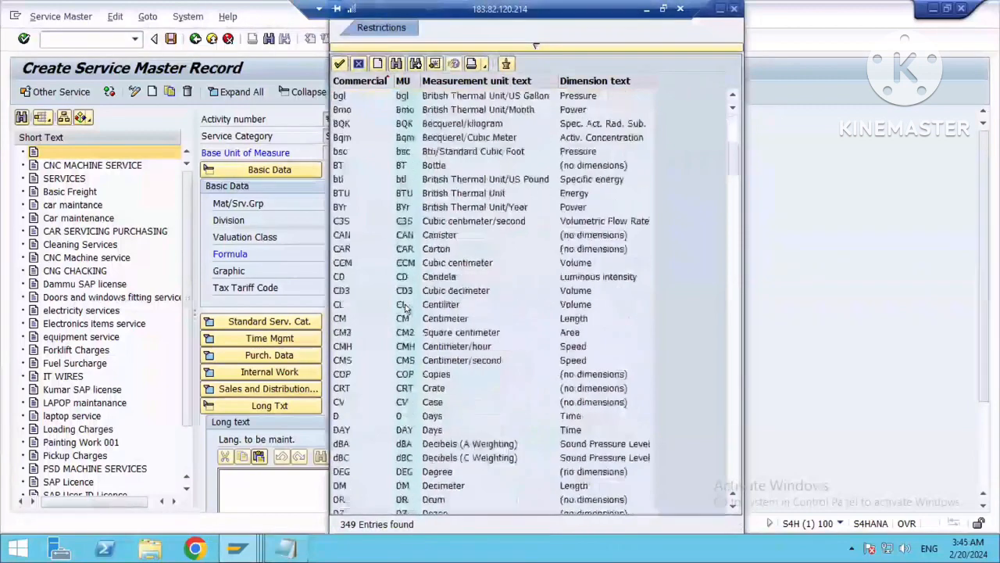
pyautogui.doubleClick(429, 414)
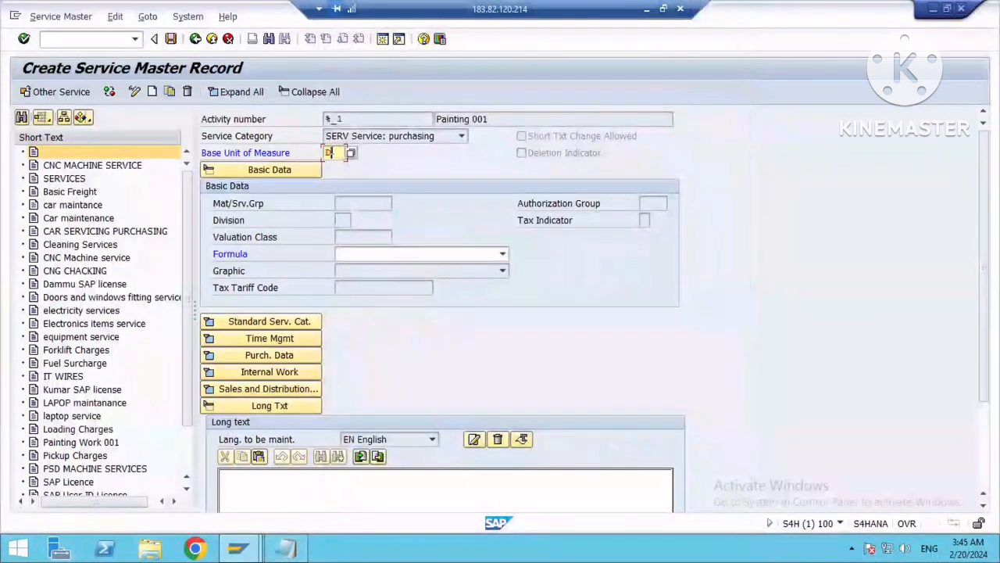
pyautogui.press('Return')
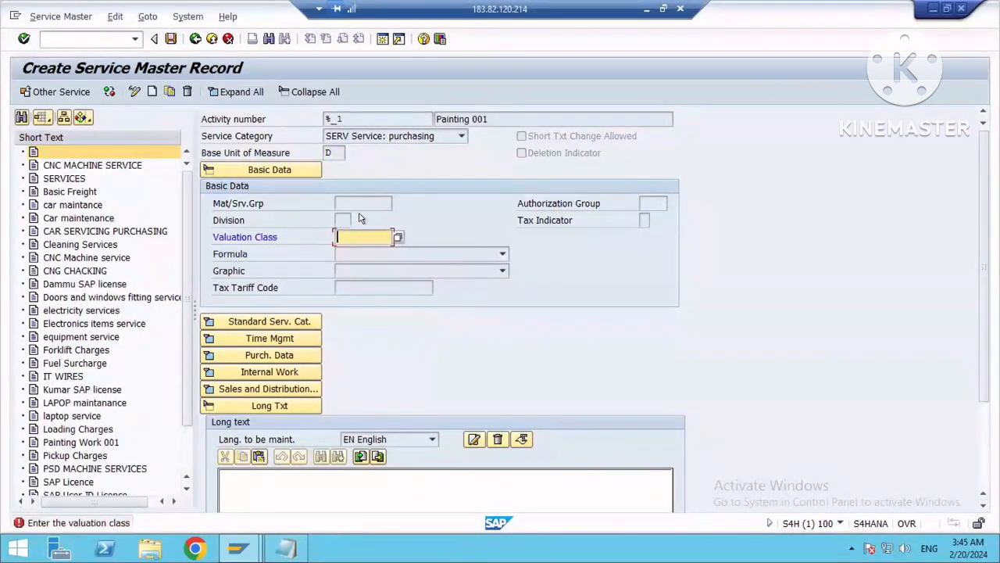
# Assign valuation class 3200 Services to the Painting 001 service and save the record.
pyautogui.click(398, 236)
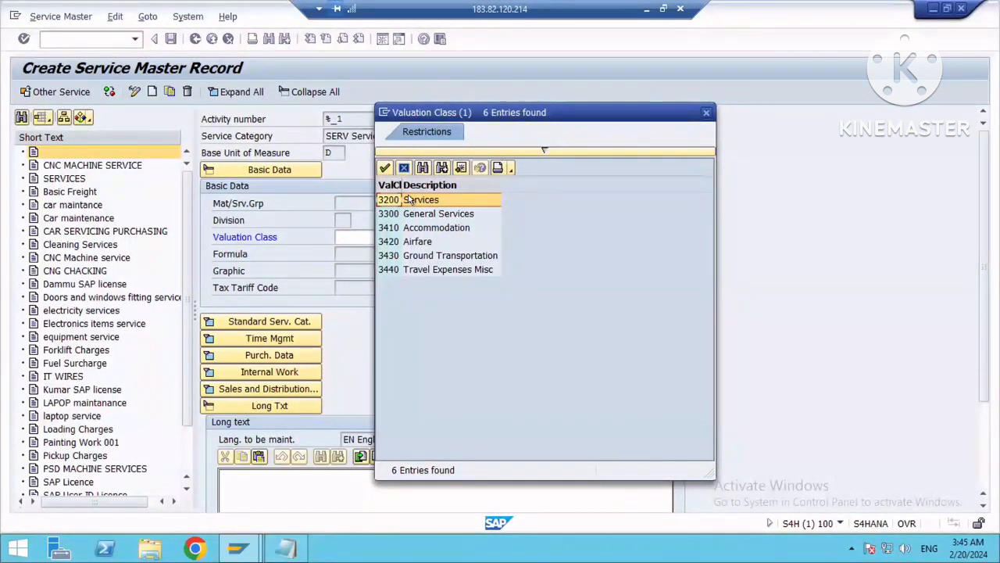
pyautogui.doubleClick(409, 200)
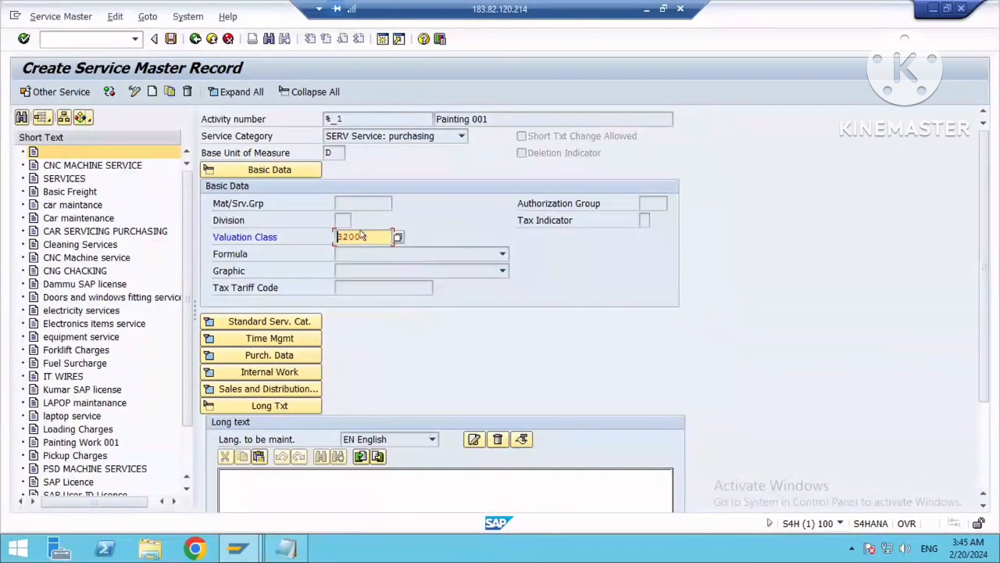
pyautogui.press('Return')
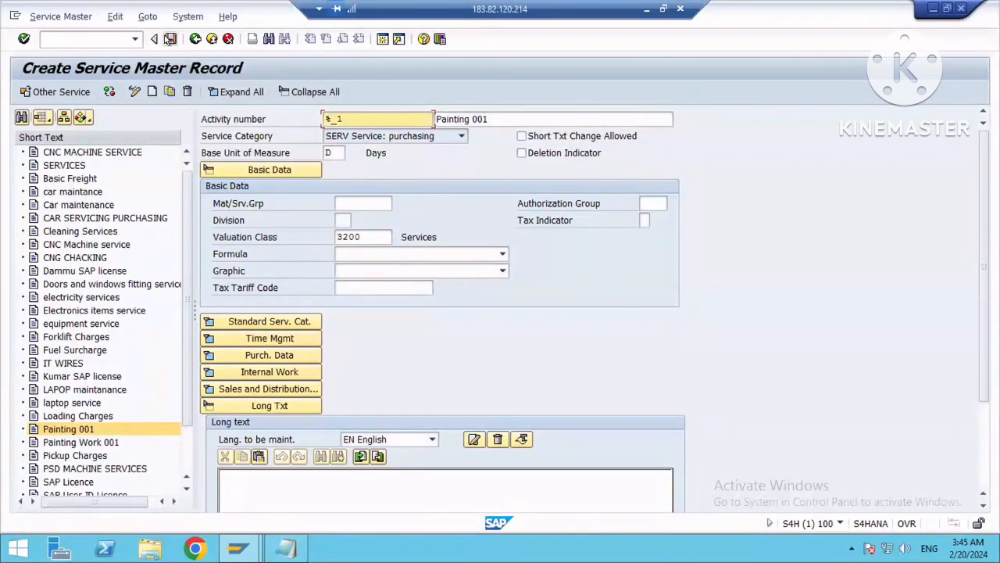
pyautogui.click(169, 38)
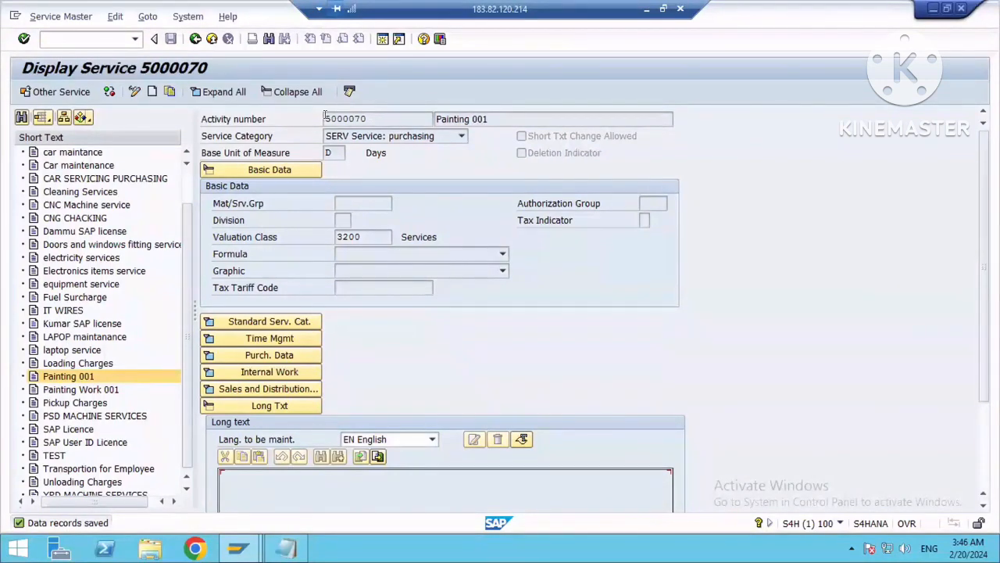
# Copy the saved service's activity number into the Notepad notes, extending the Painting line to "Painting-5000070".
pyautogui.moveTo(367, 119); pyautogui.dragTo(309, 120)
pyautogui.hotkey('ctrl', 'c')
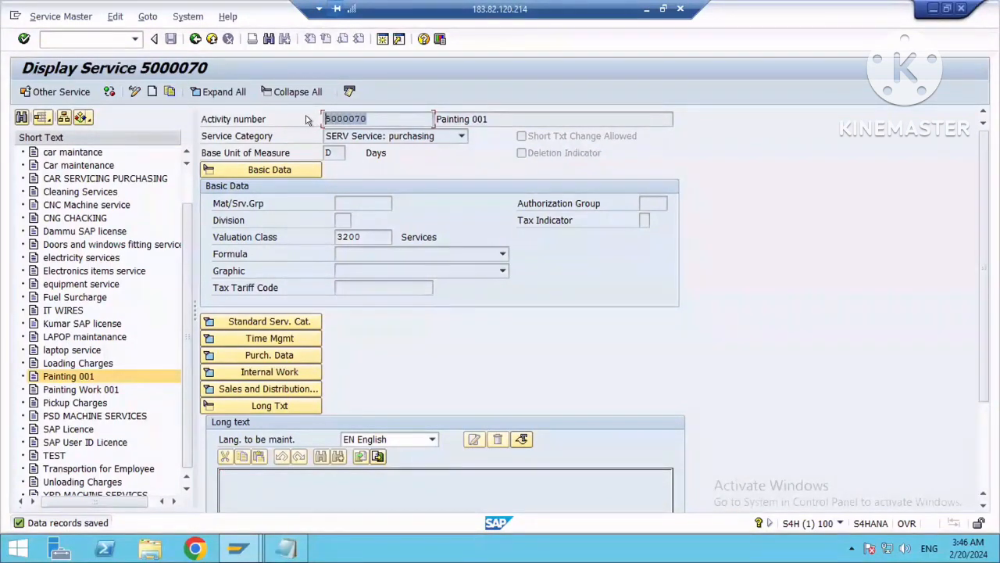
pyautogui.click(287, 547)
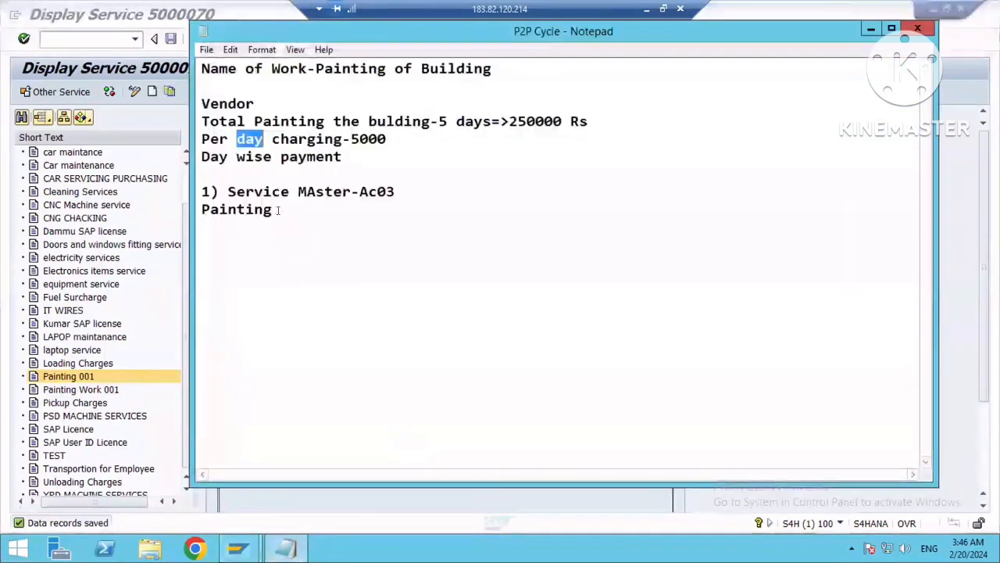
pyautogui.click(278, 210)
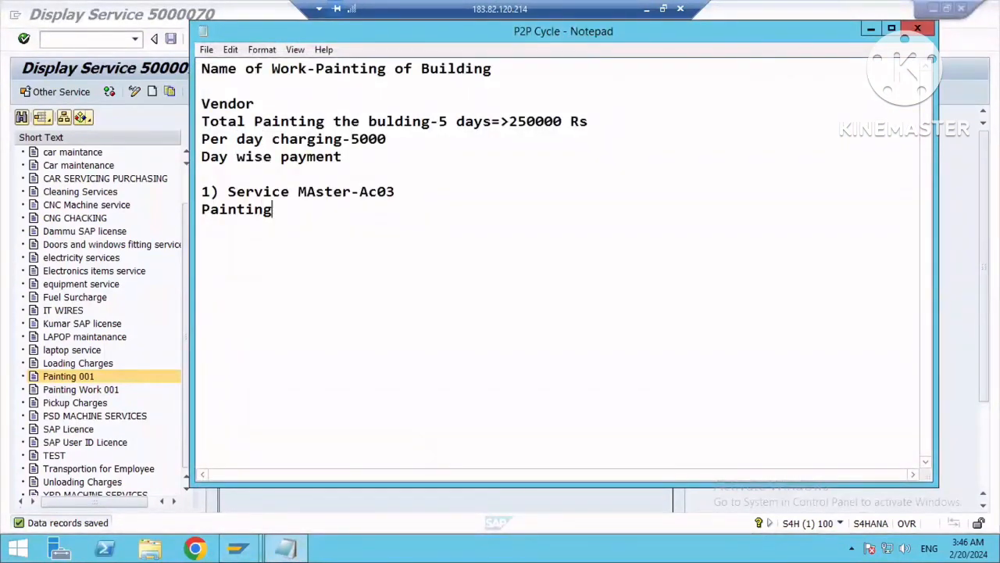
pyautogui.write('-')
pyautogui.hotkey('ctrl', 'v')
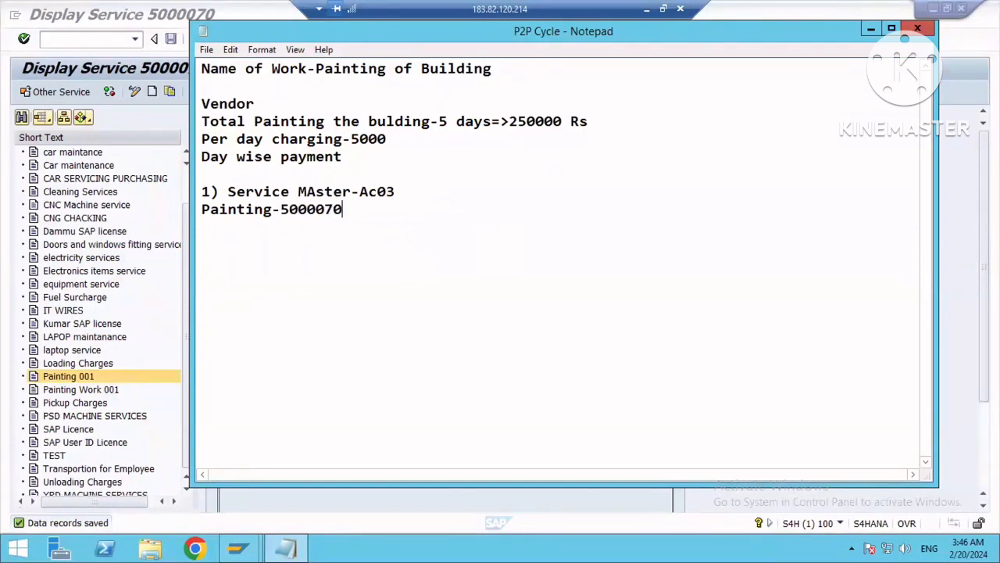
# Add the heading "2)PO" after a blank line below the service master notes.
pyautogui.press('Return')
pyautogui.press('Return')
pyautogui.write('2)PO')
# Try to start a standard purchase order in the current SAP session with transaction ME21N, entering the supplier number.
pyautogui.click(24, 29)
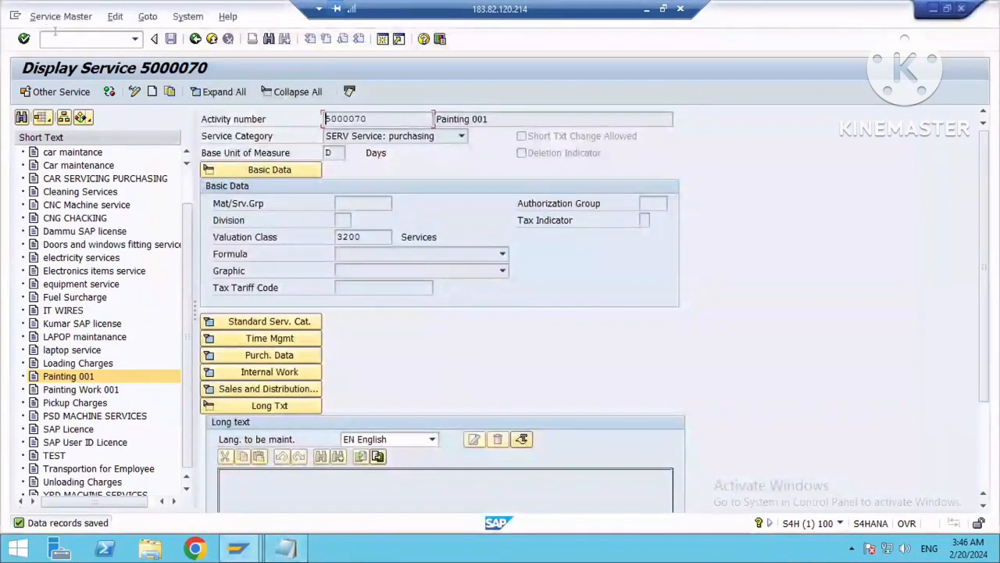
pyautogui.write('/nme21n')
pyautogui.press('Return')
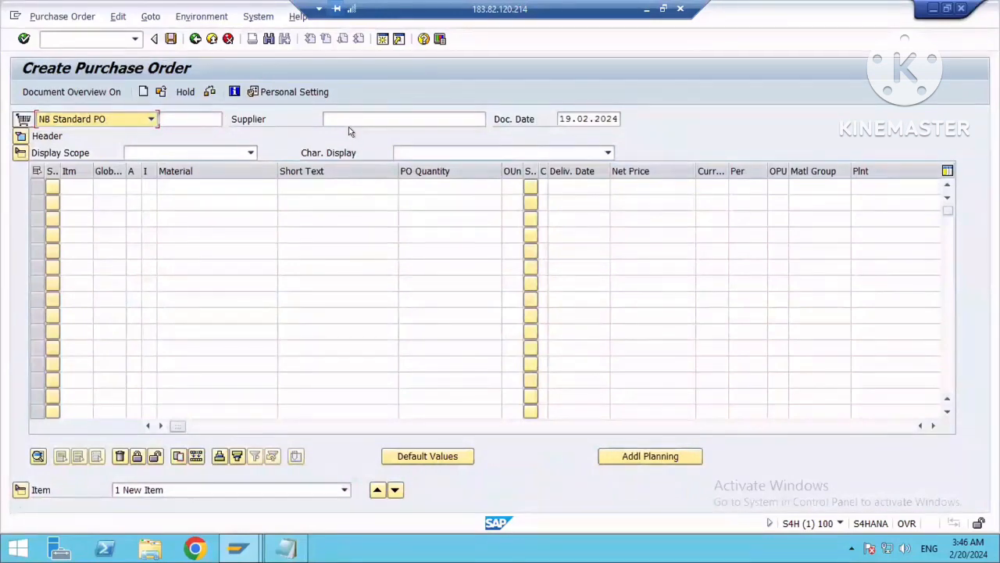
pyautogui.click(348, 125)
pyautogui.click(349, 134)
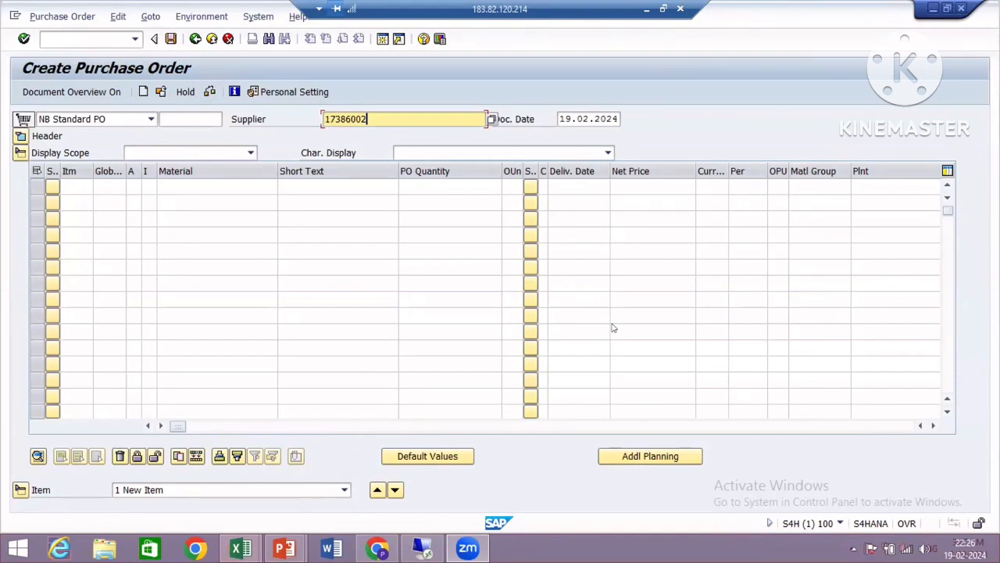
pyautogui.moveTo(429, 549)
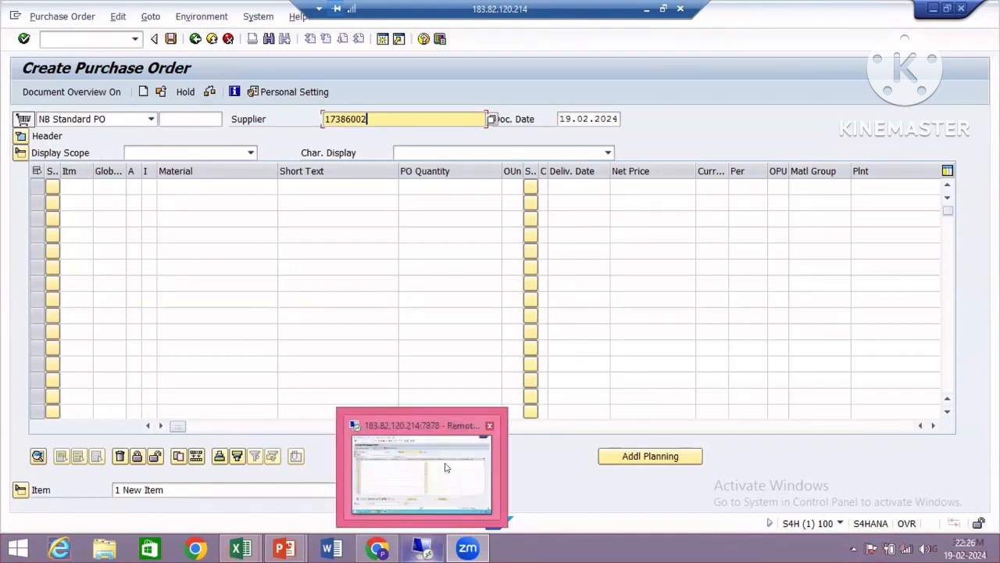
pyautogui.click(442, 469)
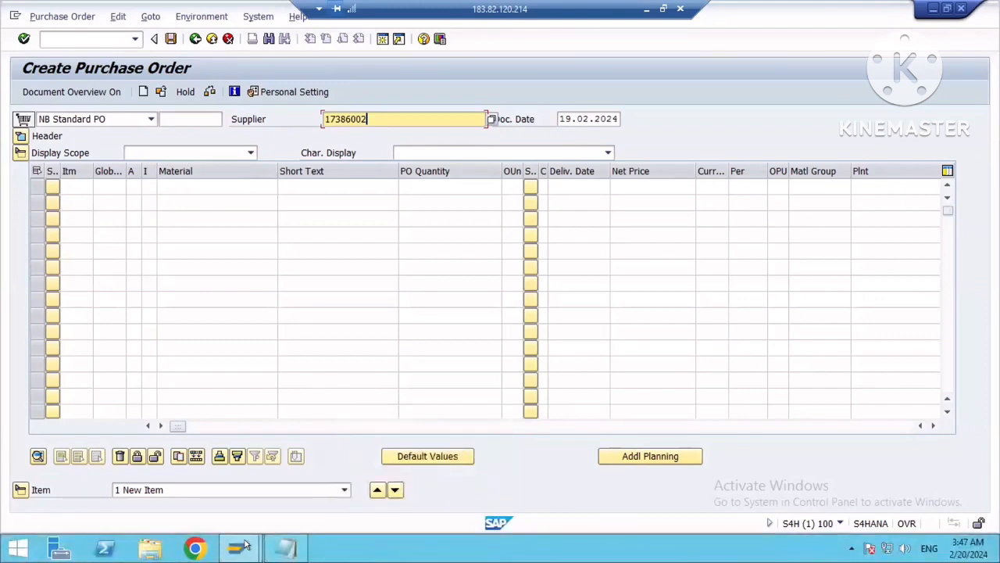
# Open a second SAP session, start a standard purchase order with ME21N and enter supplier US TM Carrier2.
pyautogui.click(381, 39)
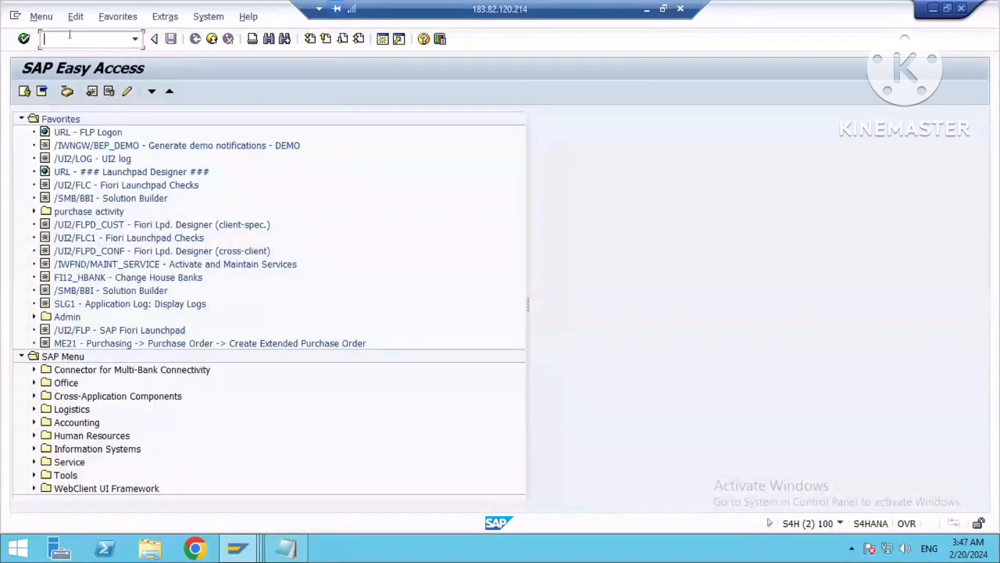
pyautogui.write('me21n')
pyautogui.press('Return')
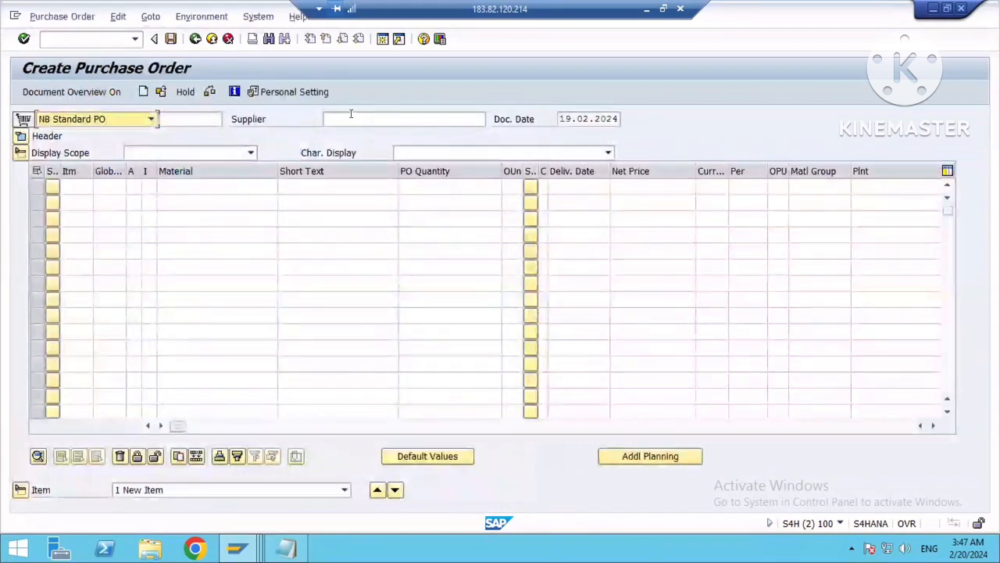
pyautogui.click(350, 119)
pyautogui.click(352, 134)
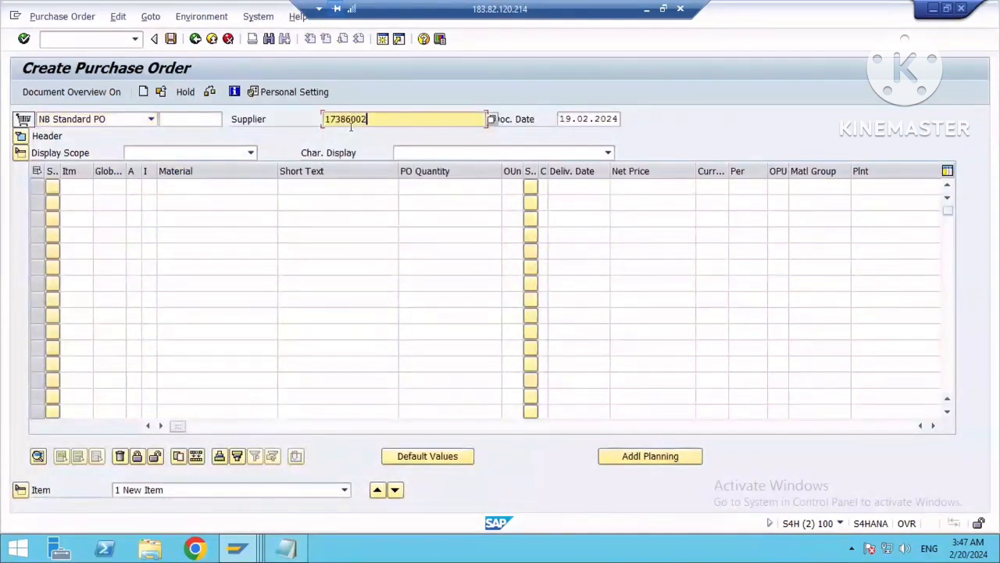
pyautogui.press('Return')
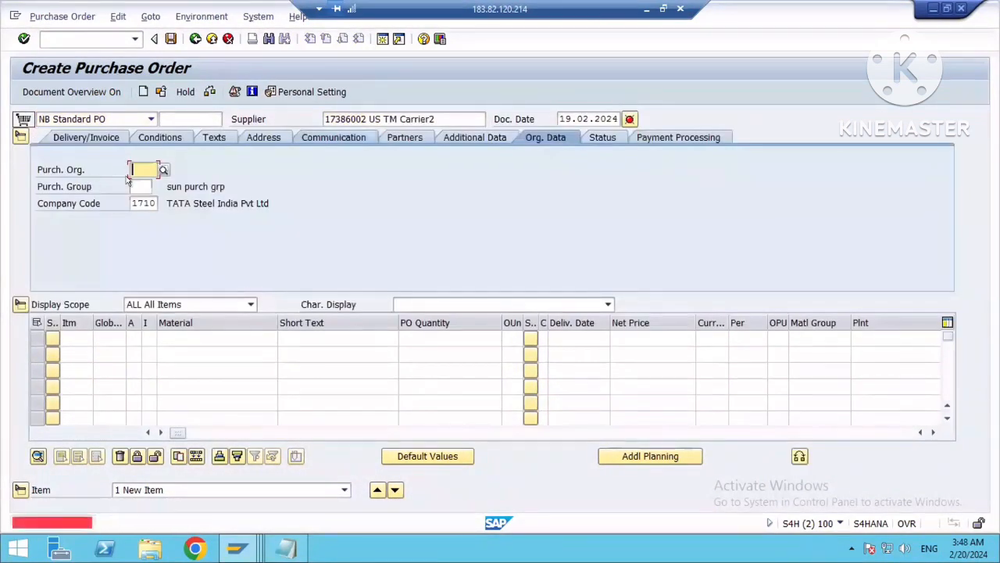
# Set the purchase order's purchasing organization to 1710 and its purchasing group to 001.
pyautogui.click(136, 169)
pyautogui.click(136, 184)
pyautogui.click(135, 186)
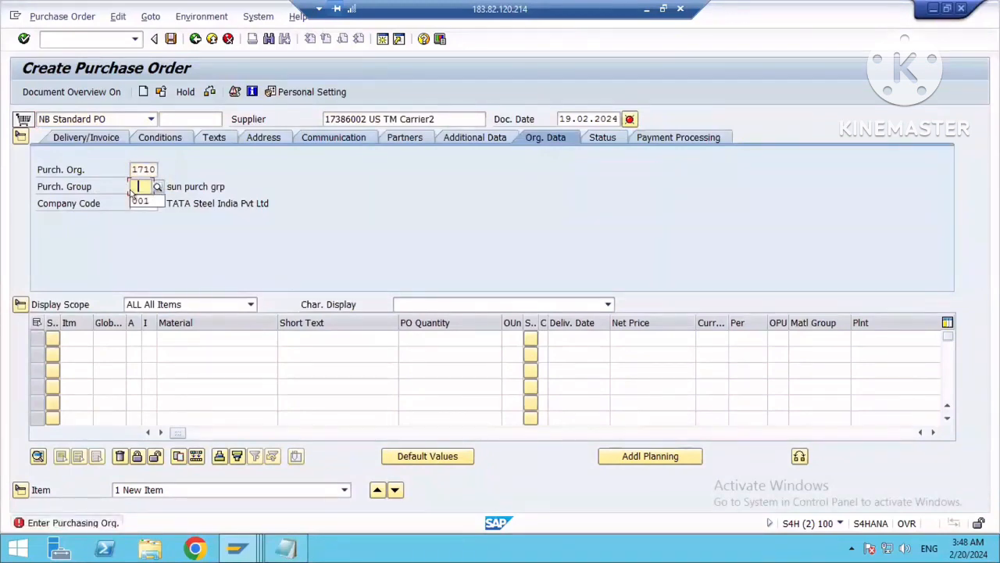
pyautogui.click(136, 202)
pyautogui.click(161, 336)
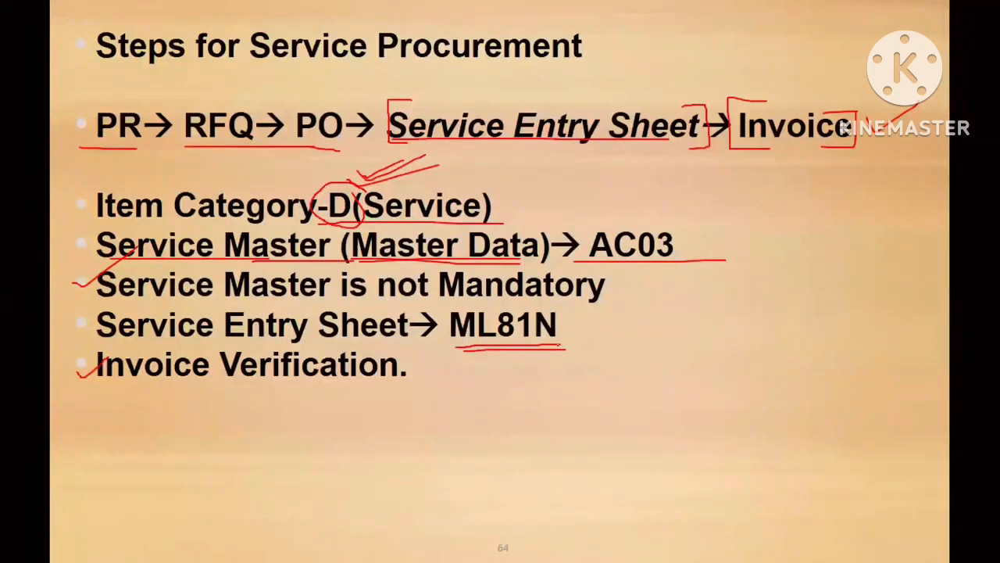
pyautogui.moveTo(566, 316)
pyautogui.mouseDown()
pyautogui.moveTo(667, 354)
pyautogui.moveTo(654, 377)
pyautogui.mouseUp()
pyautogui.moveTo(706, 321); pyautogui.dragTo(712, 357)
pyautogui.moveTo(753, 348)
pyautogui.mouseDown()
pyautogui.moveTo(758, 322)
pyautogui.moveTo(757, 353)
pyautogui.mouseUp()
pyautogui.moveTo(769, 316); pyautogui.dragTo(768, 338)
pyautogui.moveTo(777, 290); pyautogui.dragTo(802, 321)
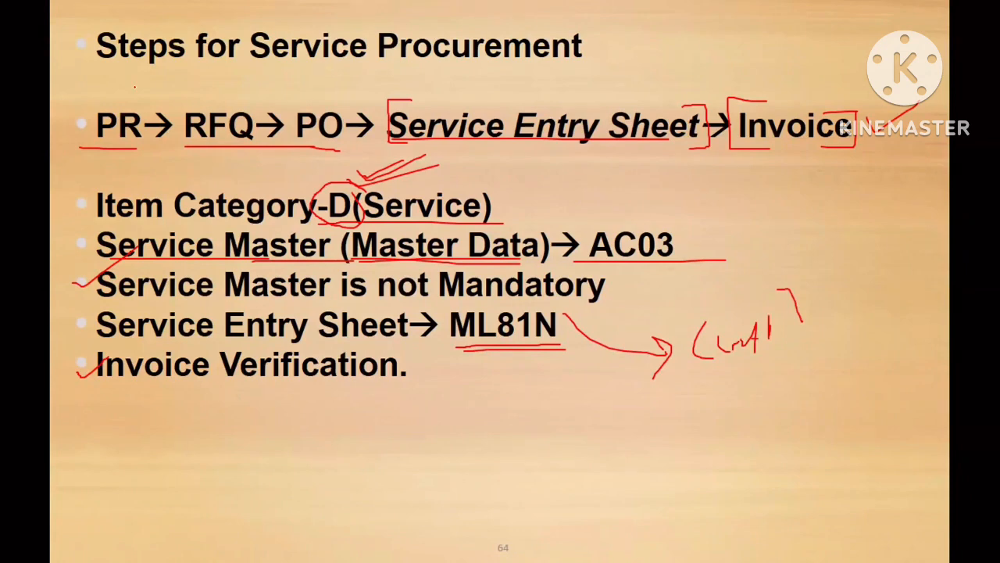
# Switch back to the SAP purchase order and give the first item account assignment category K and item category D (Service).
pyautogui.hotkey('alt', 'Tab')
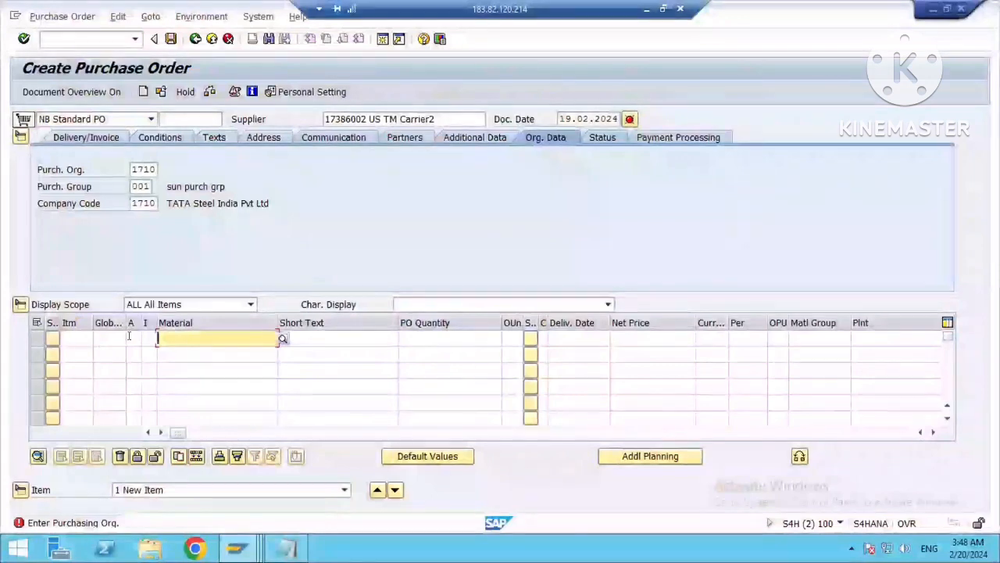
pyautogui.click(129, 336)
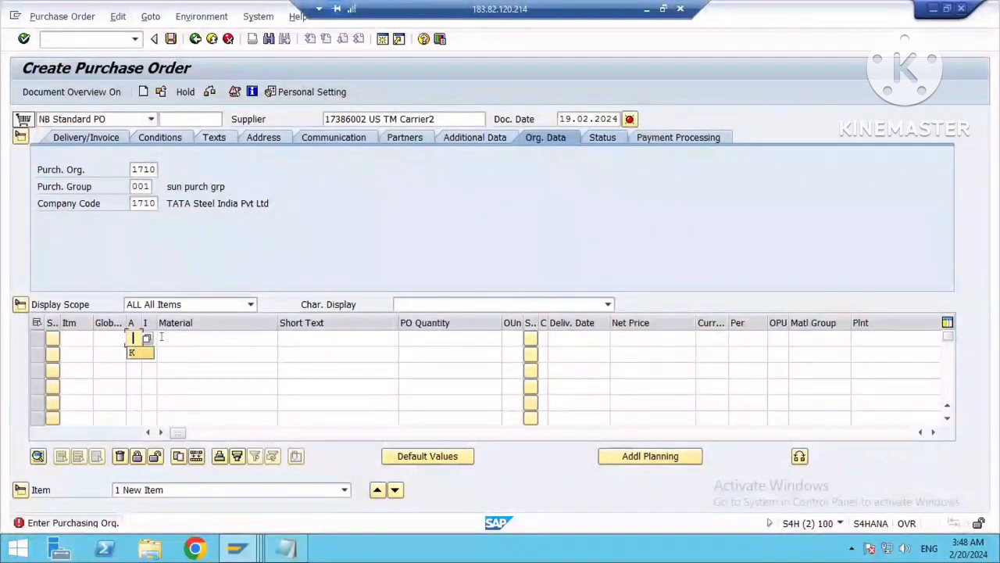
pyautogui.write('K')
pyautogui.press('Tab')
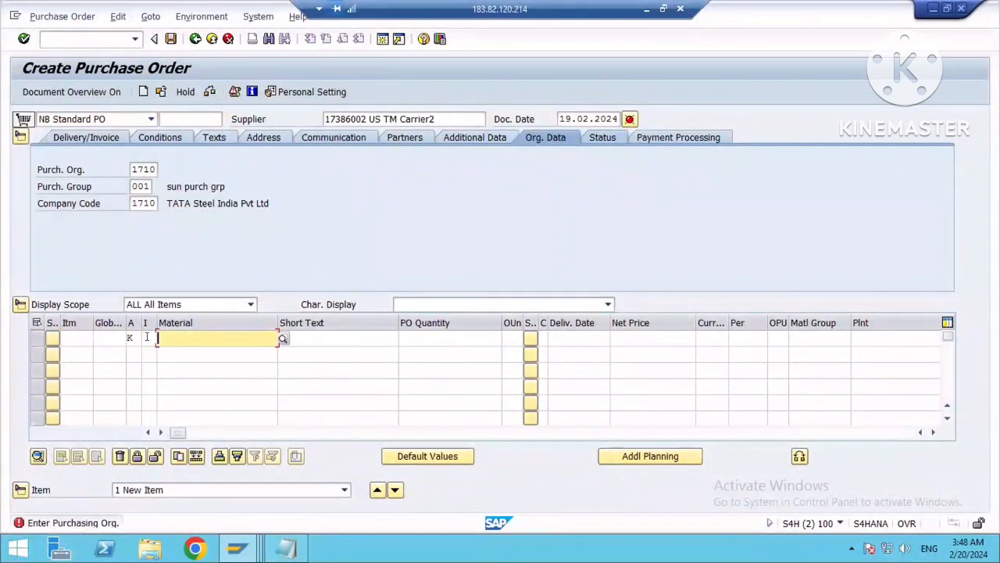
pyautogui.click(146, 337)
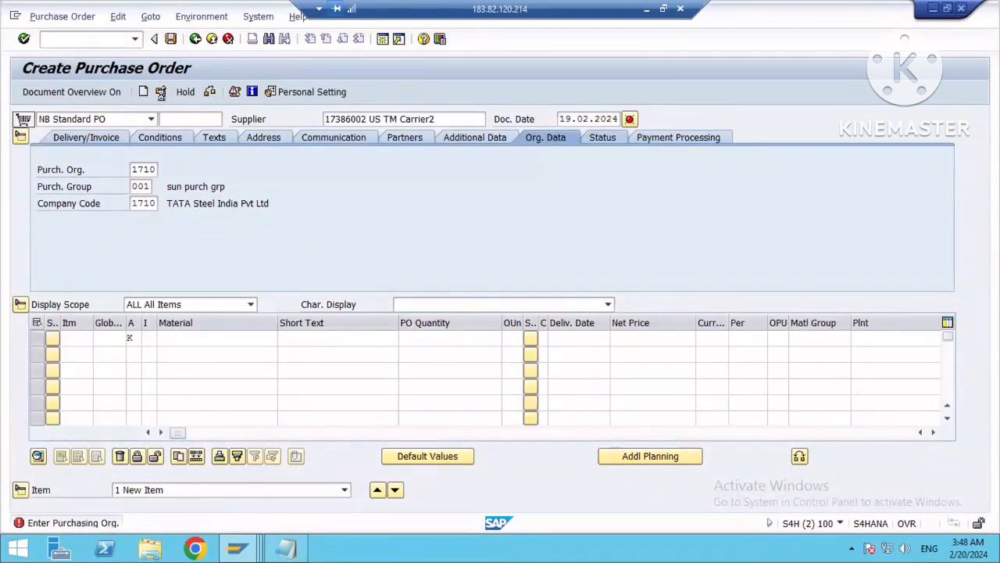
pyautogui.press('F4')
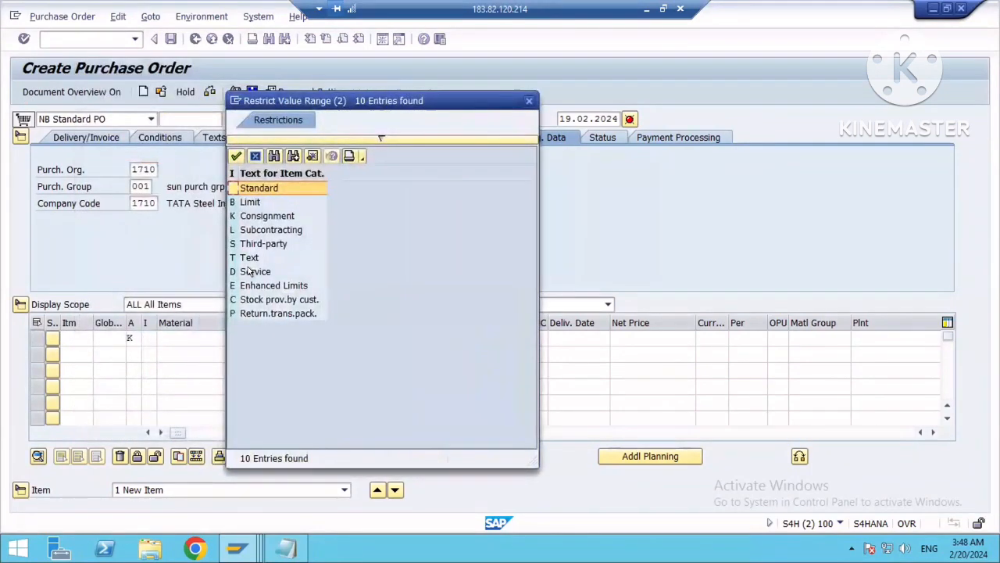
pyautogui.doubleClick(248, 271)
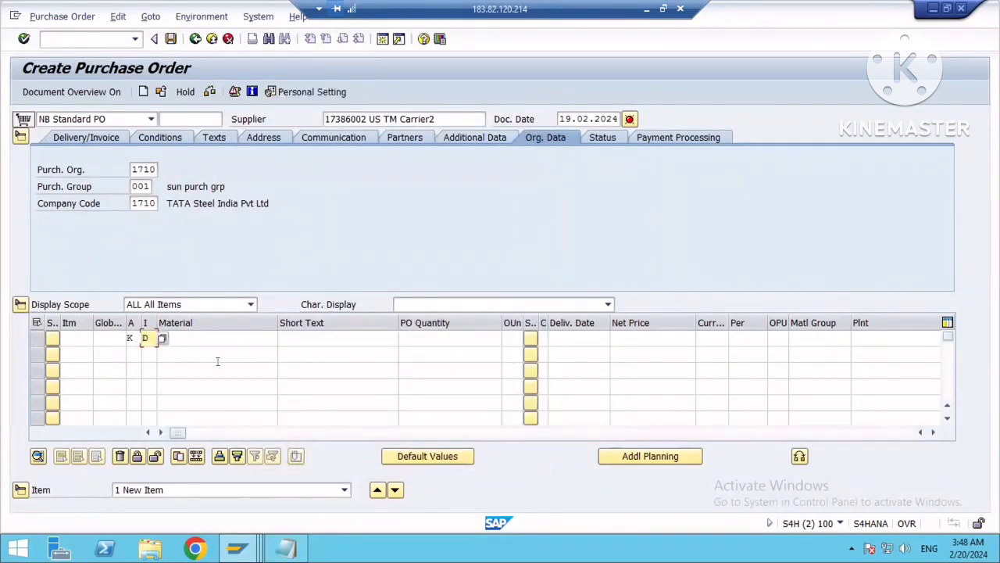
pyautogui.click(322, 336)
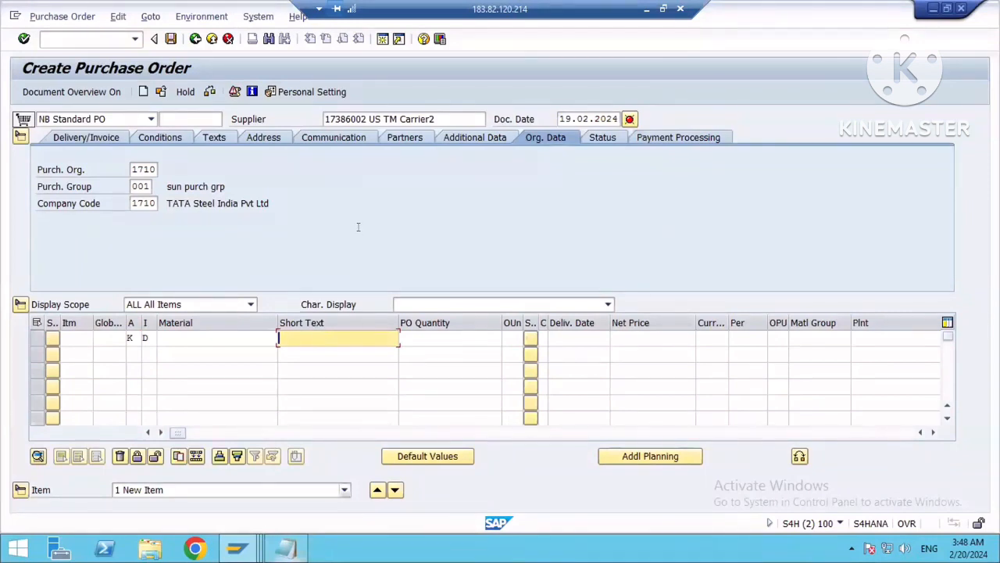
# Copy "Painting of Building" from the Notepad notes into the first purchase order item's short text and set its plant to 1710.
pyautogui.hotkey('alt', 'Tab')
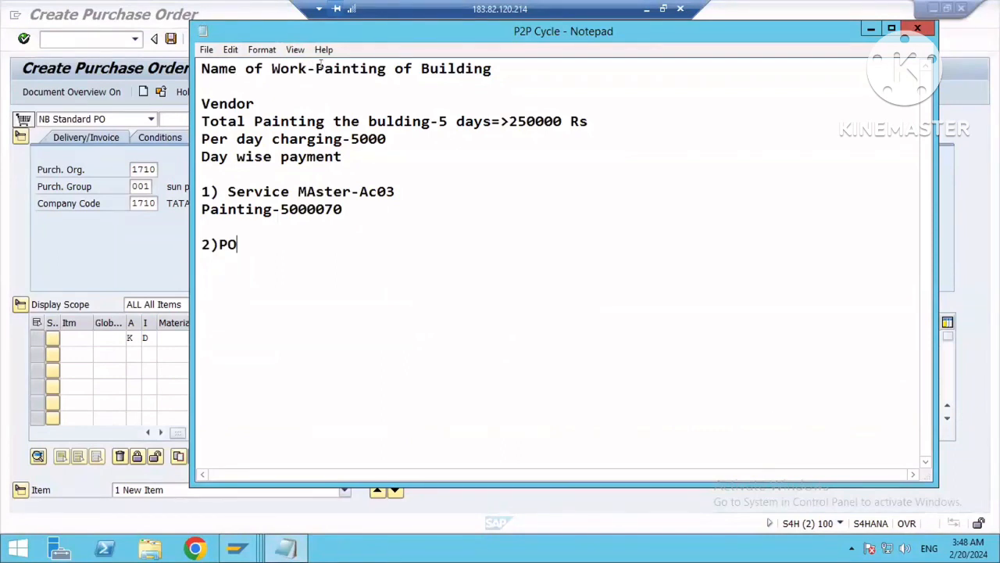
pyautogui.moveTo(521, 59); pyautogui.dragTo(315, 69)
pyautogui.hotkey('ctrl', 'c')
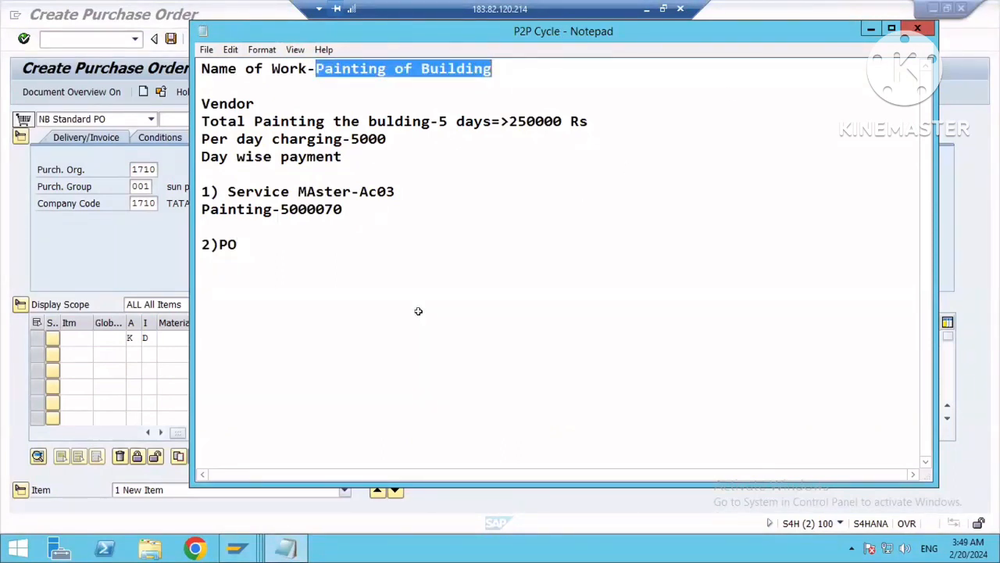
pyautogui.hotkey('alt', 'Tab')
pyautogui.hotkey('ctrl', 'v')
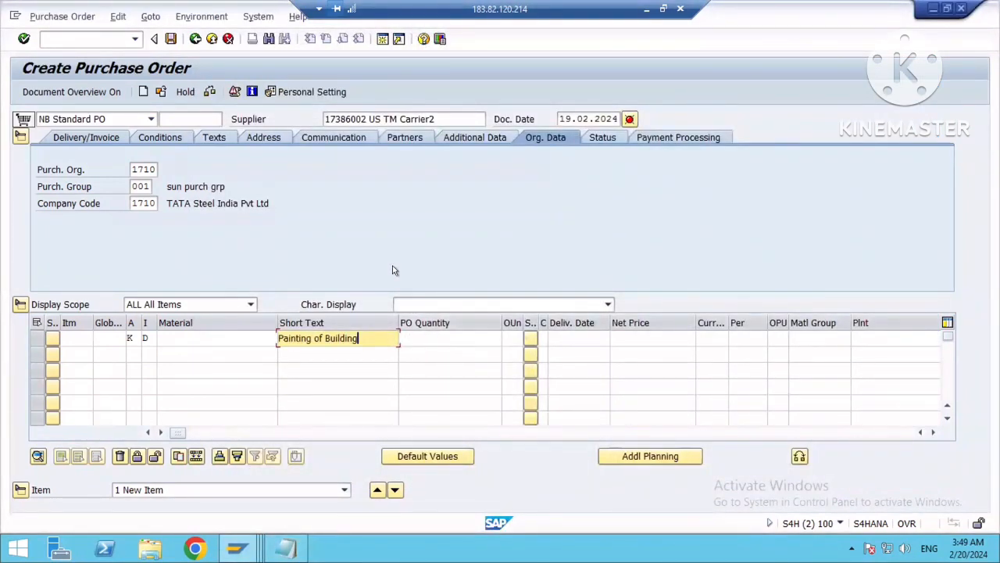
pyautogui.press('Return')
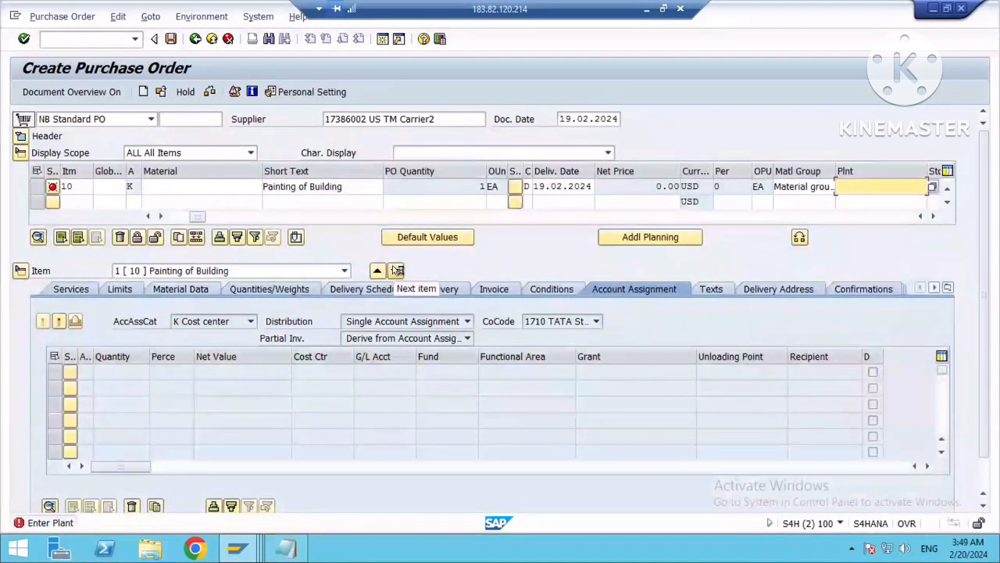
pyautogui.write('1710')
pyautogui.press('Return')
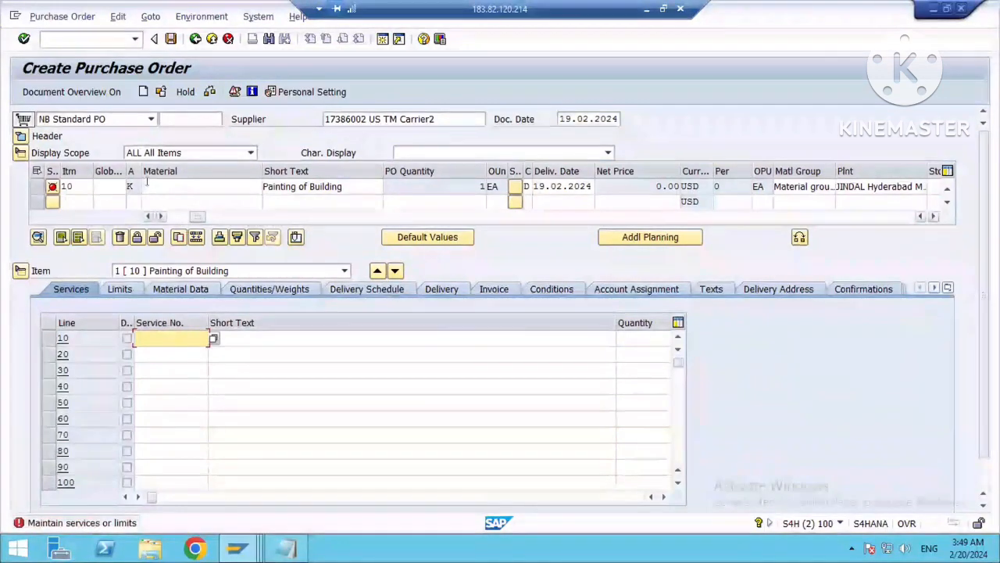
# Narrow the services table's short text column and enter service number 5000070, copied from the Notepad notes, in service line 10.
pyautogui.click(148, 215)
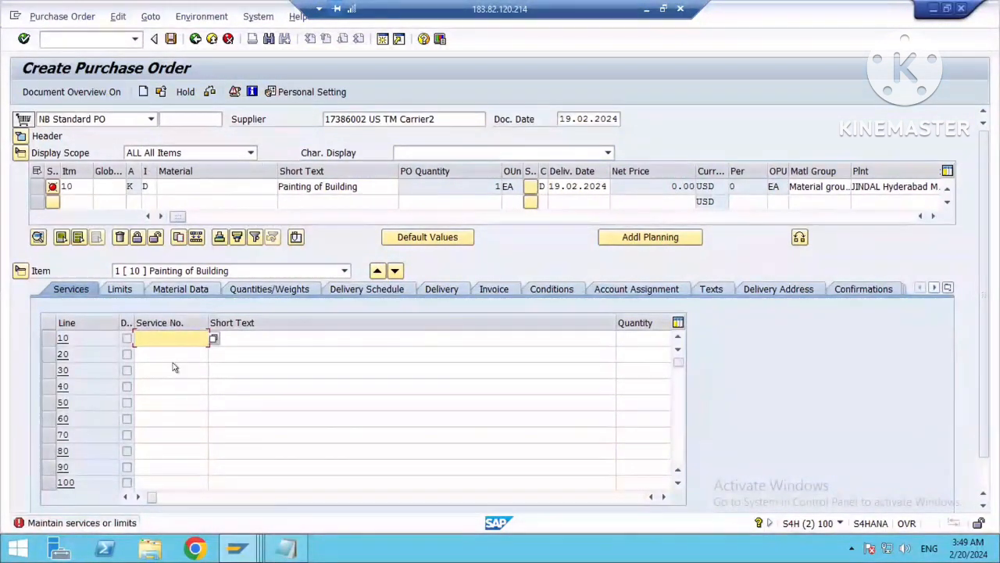
pyautogui.click(175, 338)
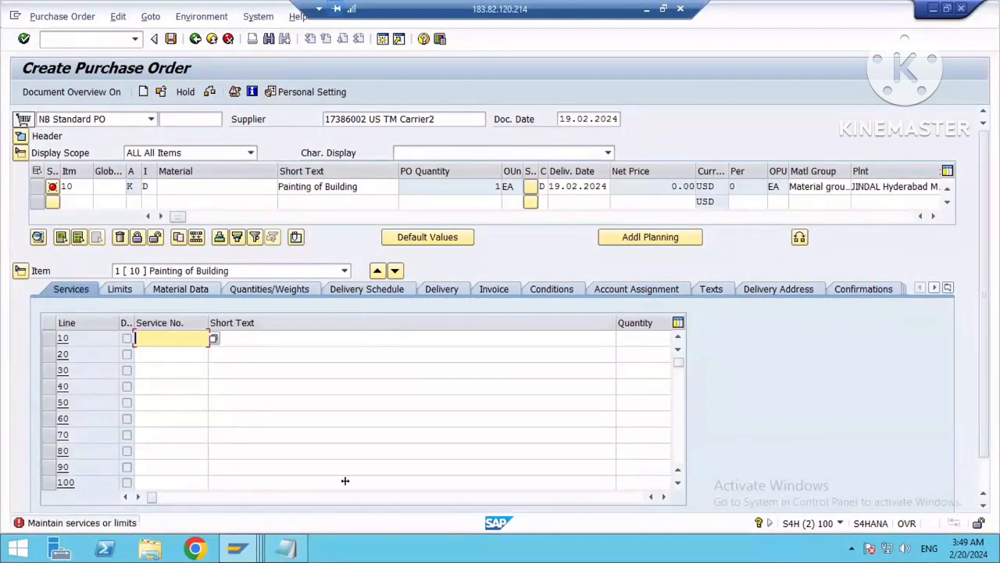
pyautogui.moveTo(615, 323); pyautogui.dragTo(358, 322)
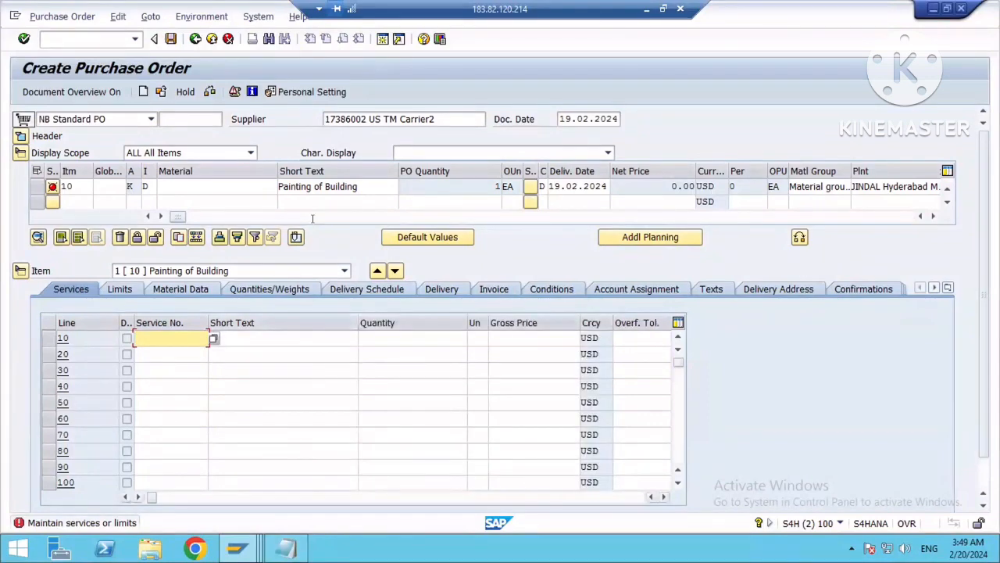
pyautogui.hotkey('alt', 'Tab')
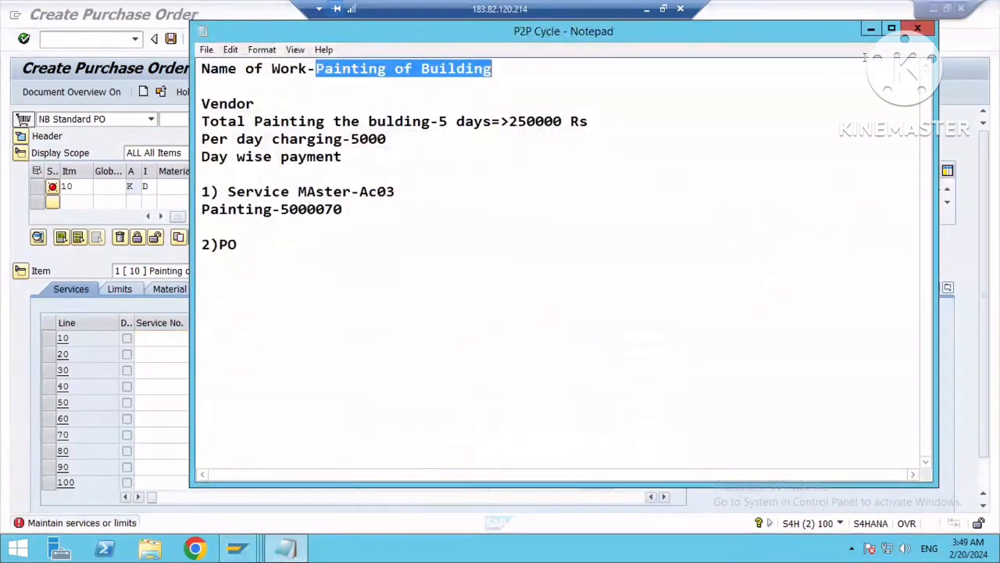
pyautogui.doubleClick(311, 209)
pyautogui.hotkey('ctrl', 'c')
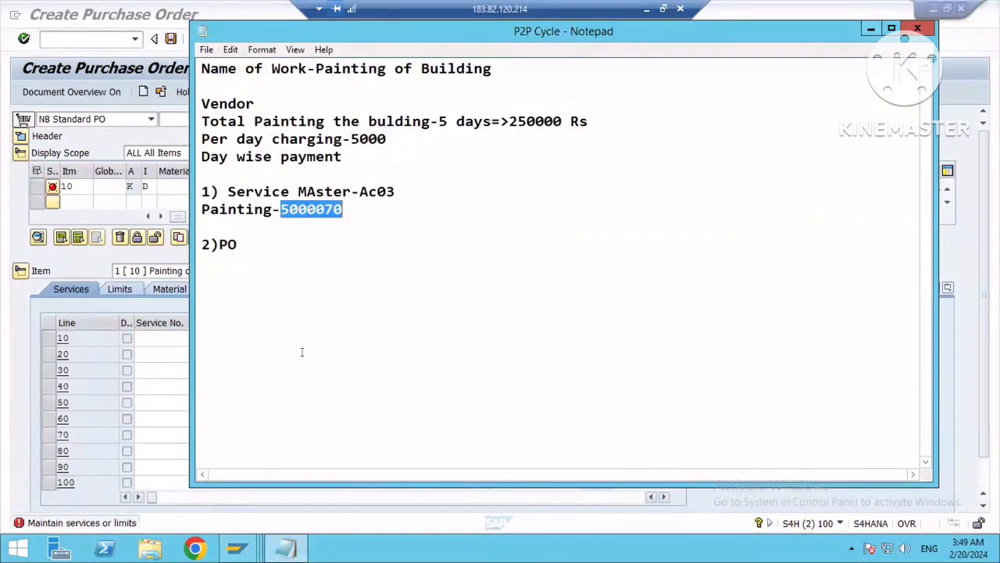
pyautogui.hotkey('alt', 'Tab')
pyautogui.hotkey('ctrl', 'v')
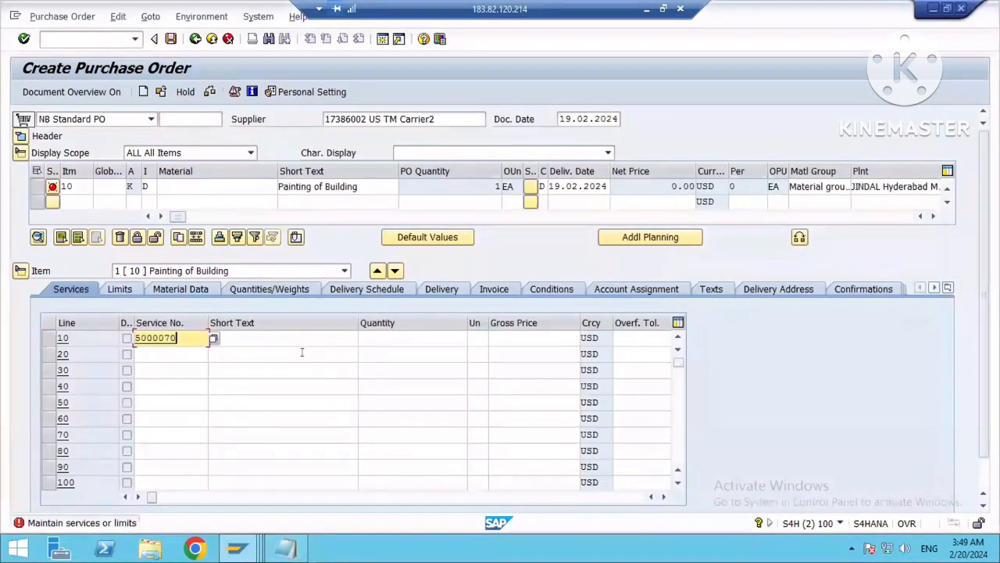
pyautogui.press('Return')
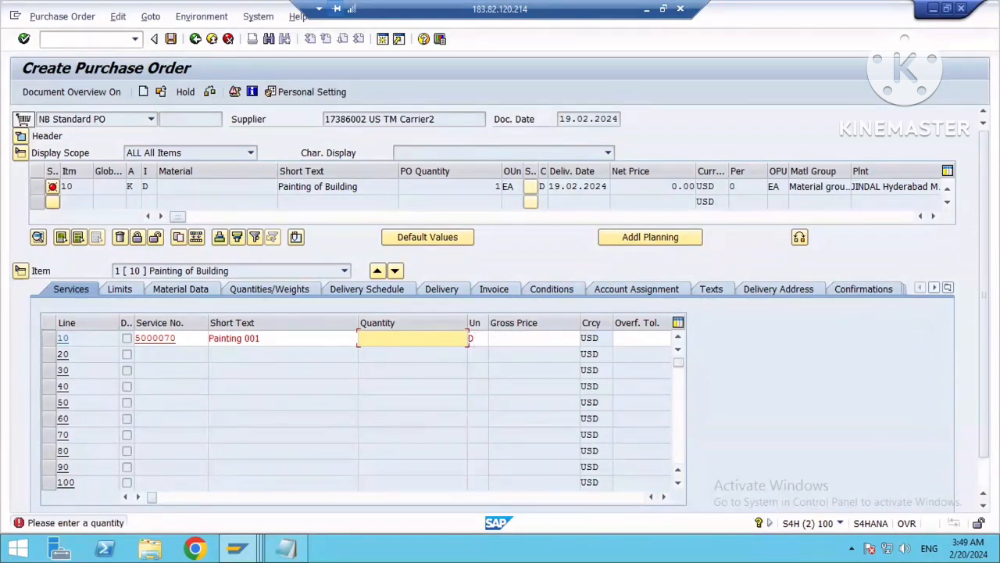
# Check the duration and daily rate in the Notepad notes and give service line 10 quantity 5 and gross price 5000.
pyautogui.click(473, 337)
pyautogui.hotkey('alt', 'Tab')
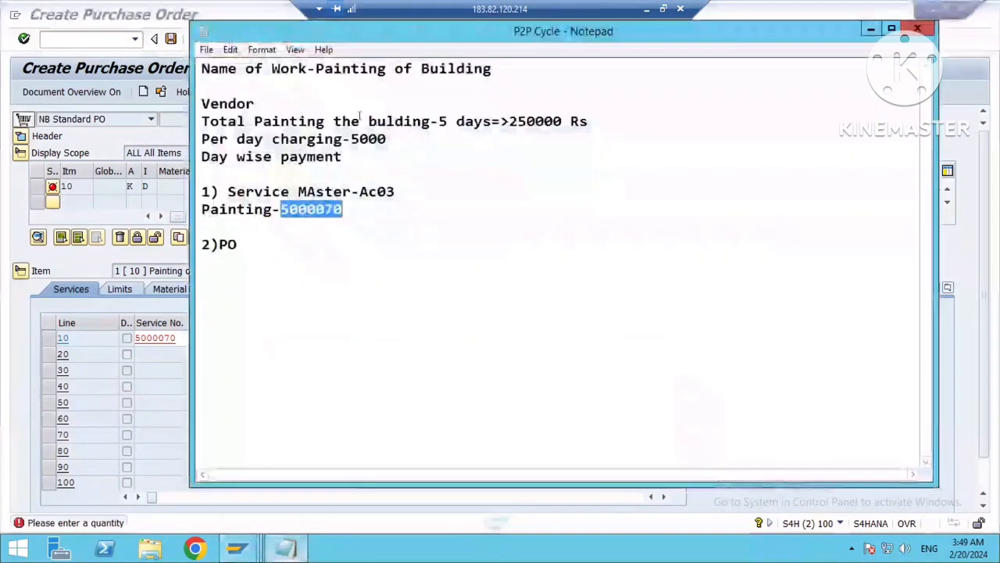
pyautogui.press('Down')
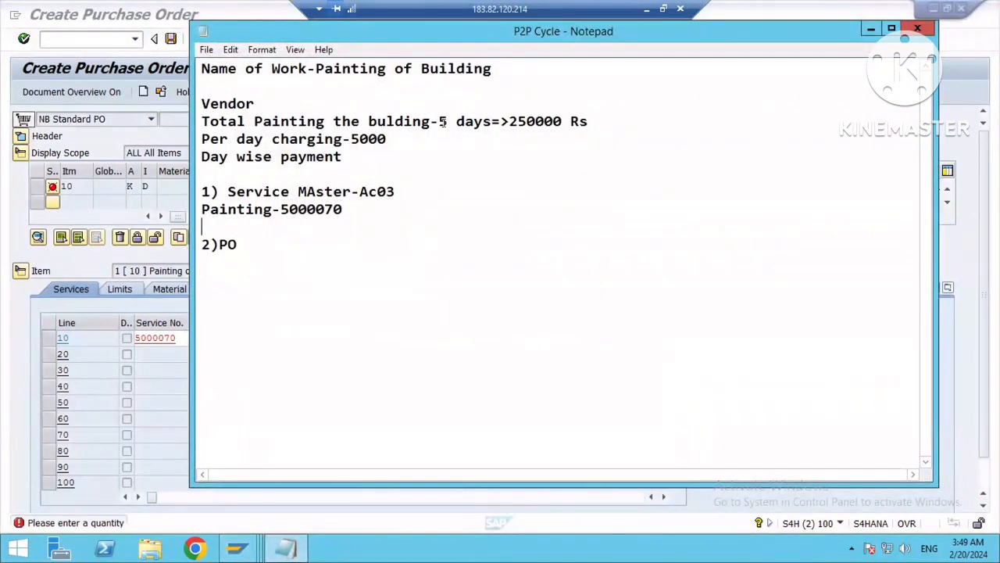
pyautogui.moveTo(333, 121); pyautogui.dragTo(440, 118)
pyautogui.moveTo(351, 139); pyautogui.dragTo(387, 138)
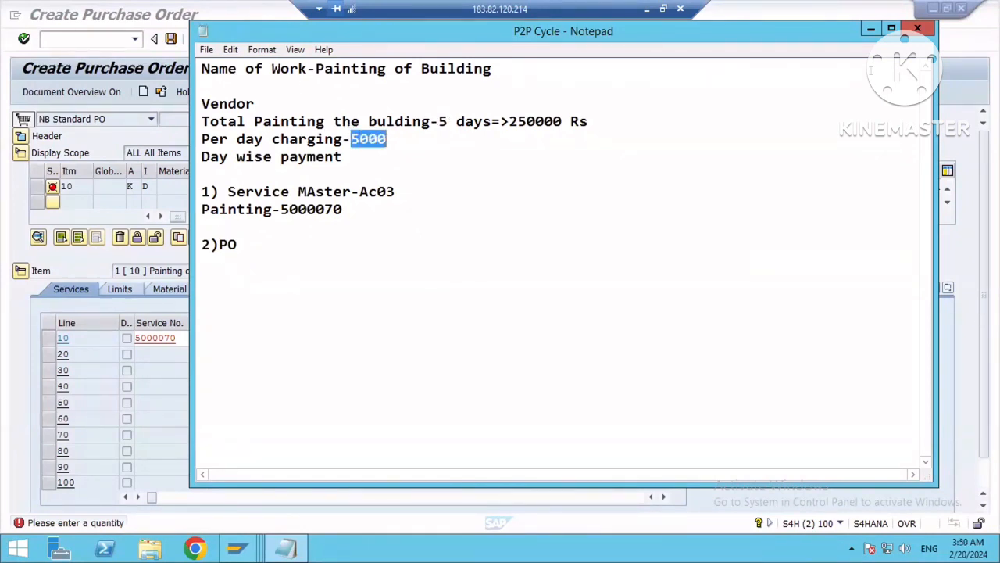
pyautogui.hotkey('alt', 'Tab')
pyautogui.click(396, 338)
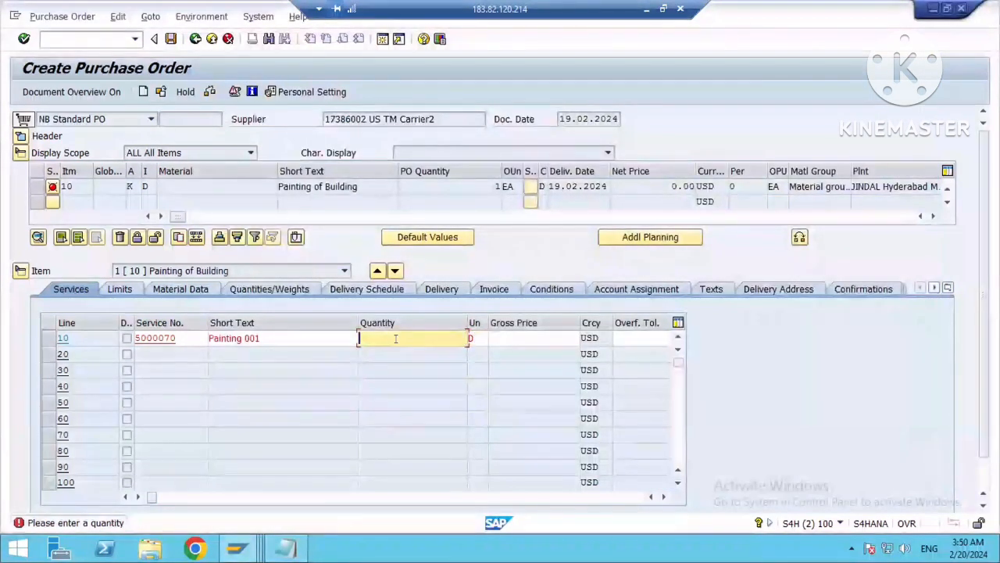
pyautogui.write('5')
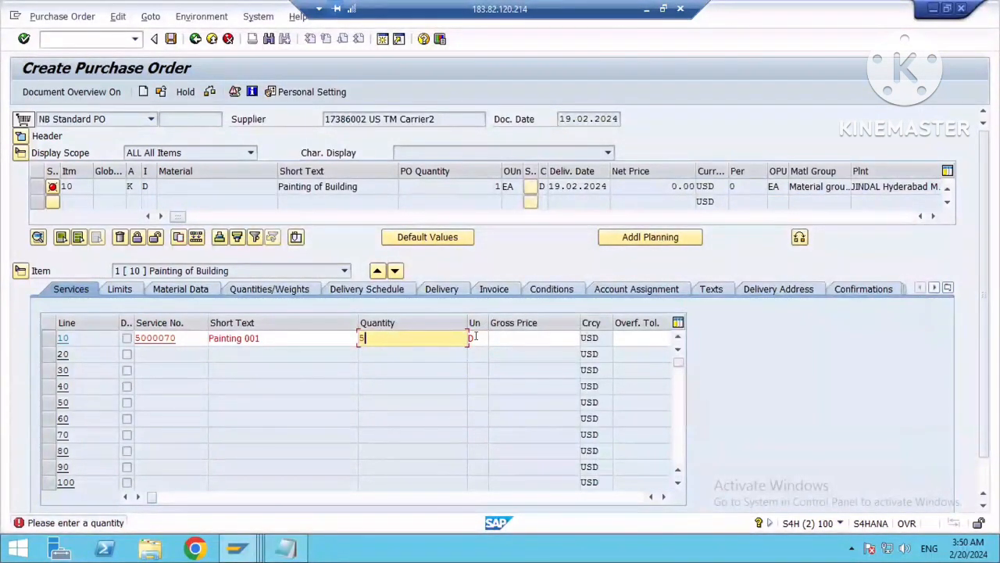
pyautogui.click(538, 335)
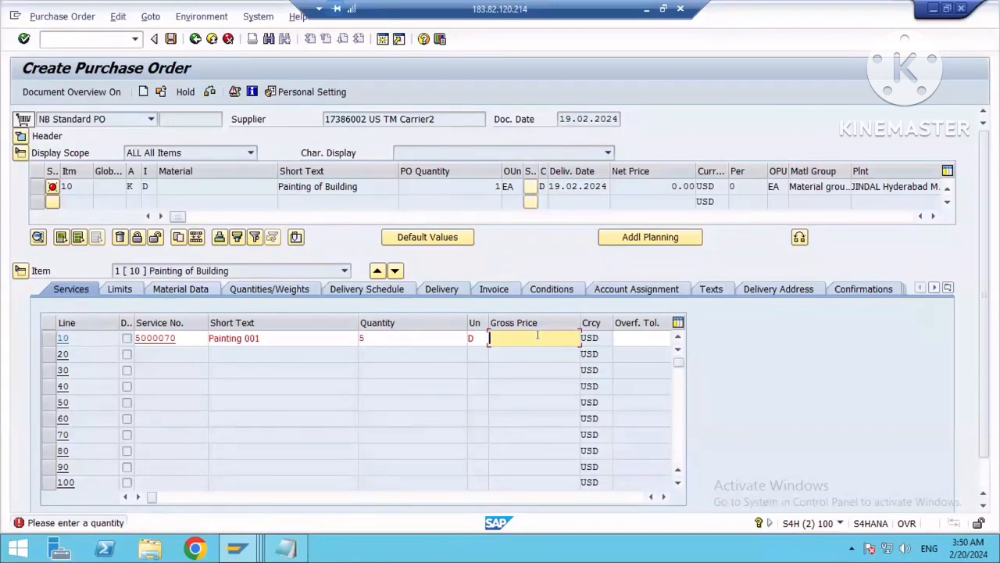
pyautogui.write('5000')
pyautogui.press('Return')
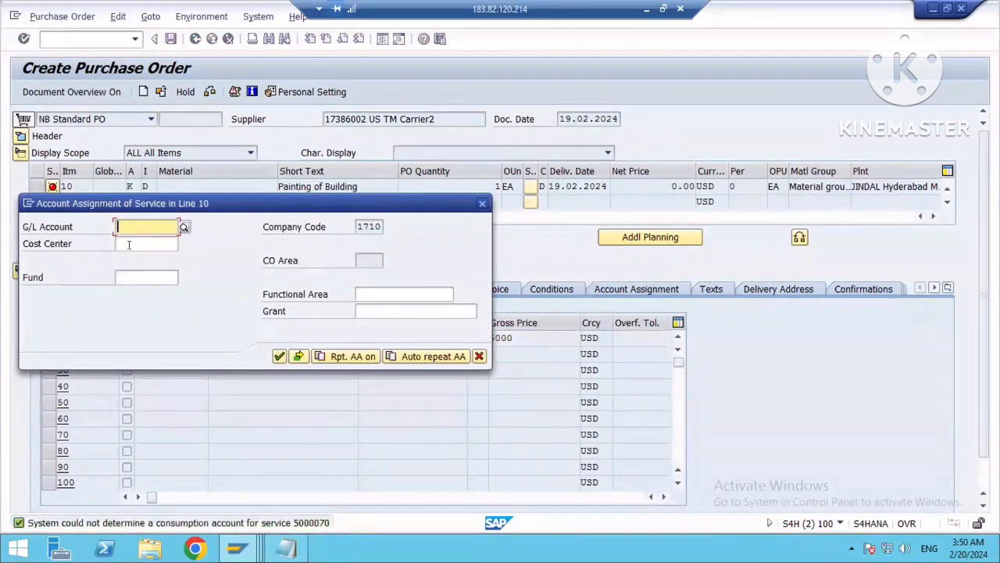
# Assign service line 10 to G/L account 65008000 and cost center 17101101.
pyautogui.click(139, 239)
pyautogui.click(134, 242)
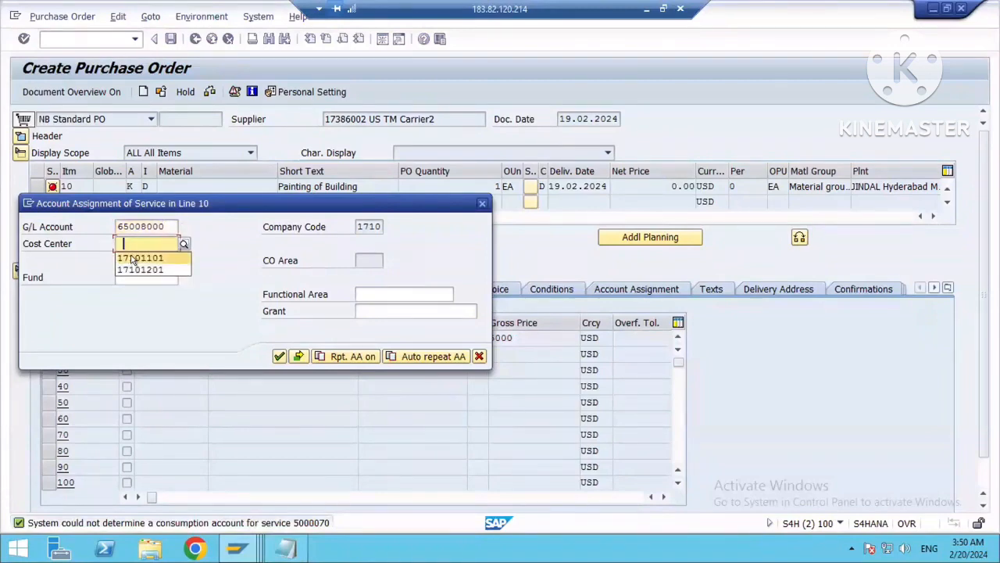
pyautogui.click(136, 258)
pyautogui.click(274, 355)
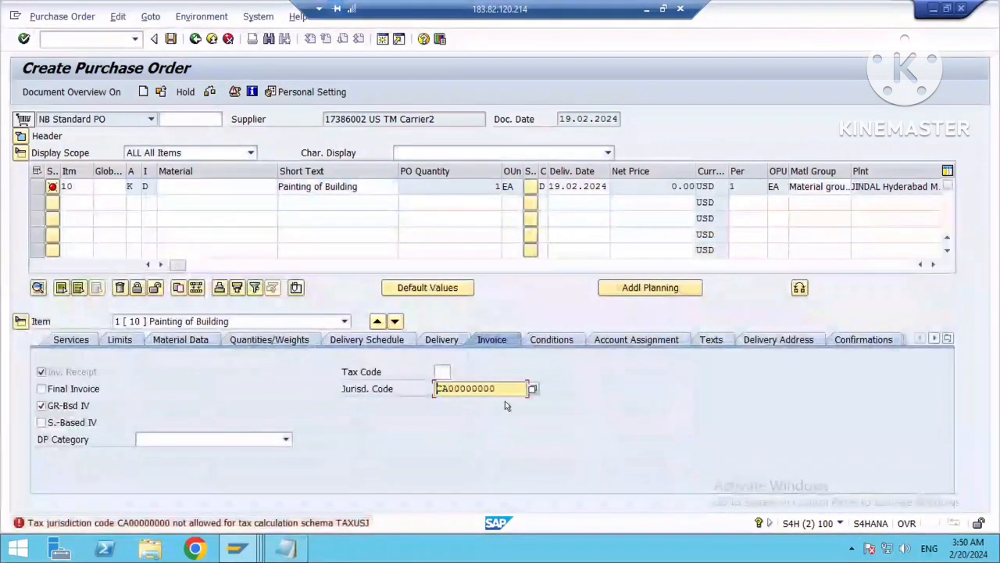
pyautogui.moveTo(495, 388); pyautogui.dragTo(422, 389)
pyautogui.write('7')
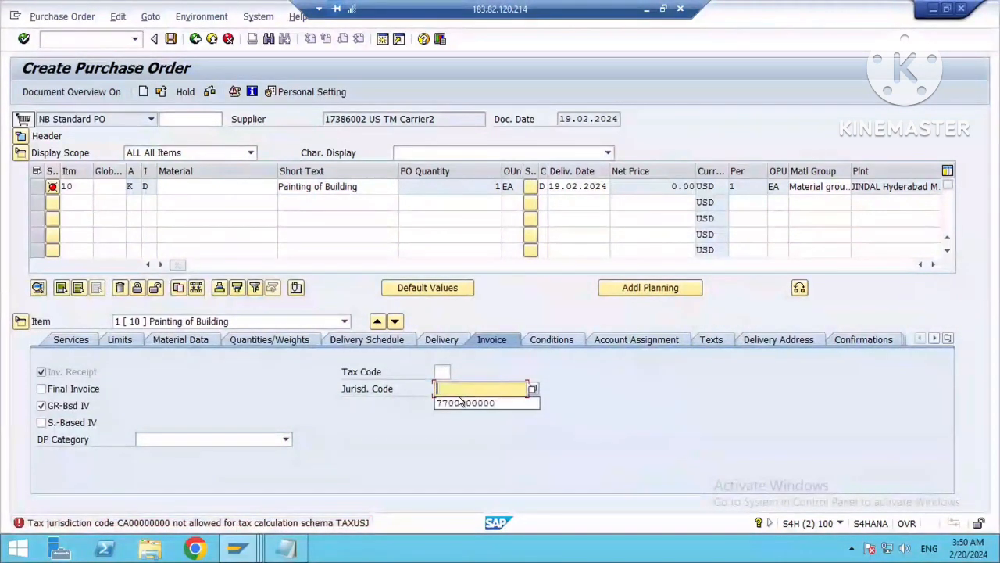
pyautogui.click(464, 401)
pyautogui.press('Return')
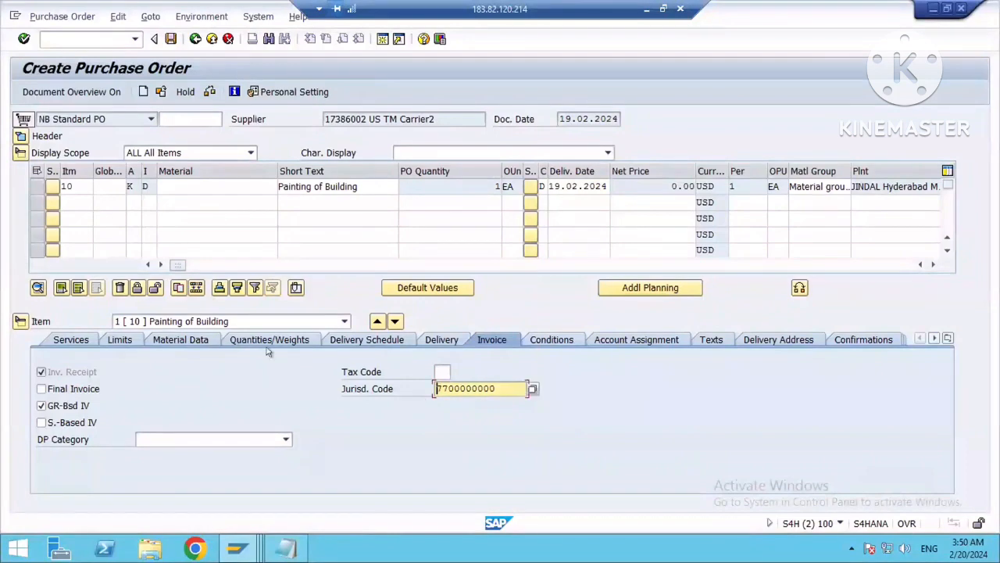
# Return to the item's services and move the Net Value column directly after the gross price's currency column.
pyautogui.click(62, 338)
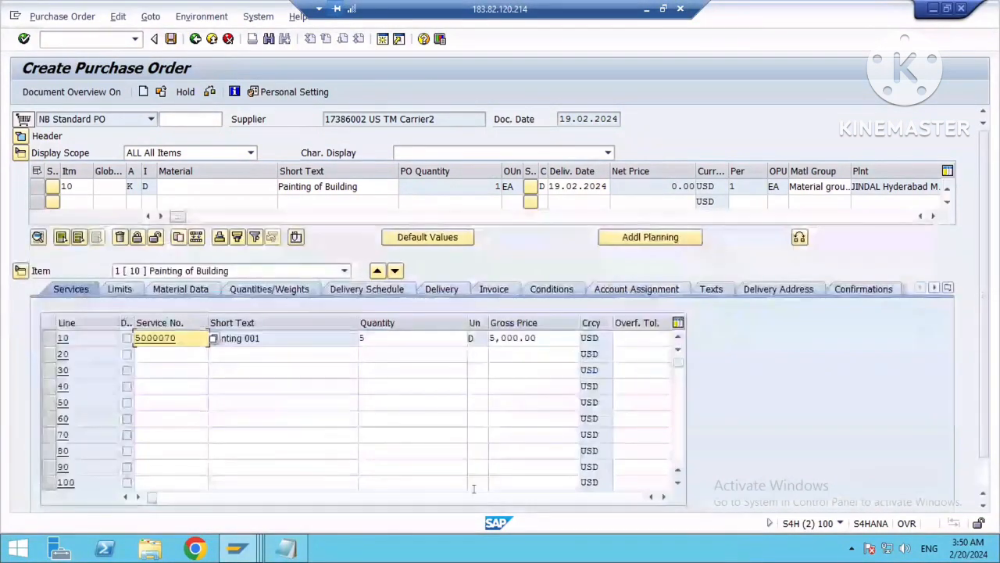
pyautogui.moveTo(148, 494); pyautogui.dragTo(261, 497)
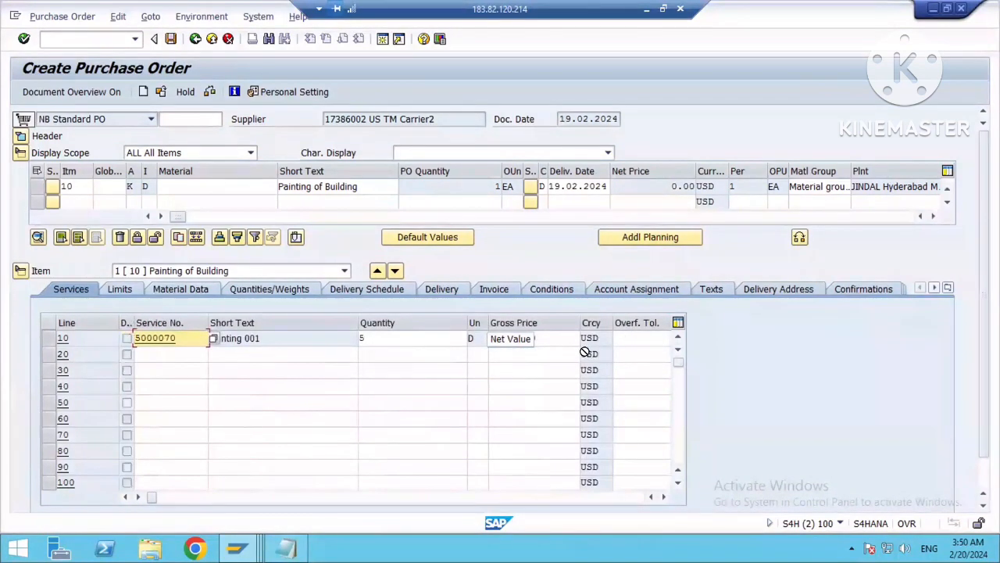
pyautogui.moveTo(656, 303); pyautogui.dragTo(632, 322)
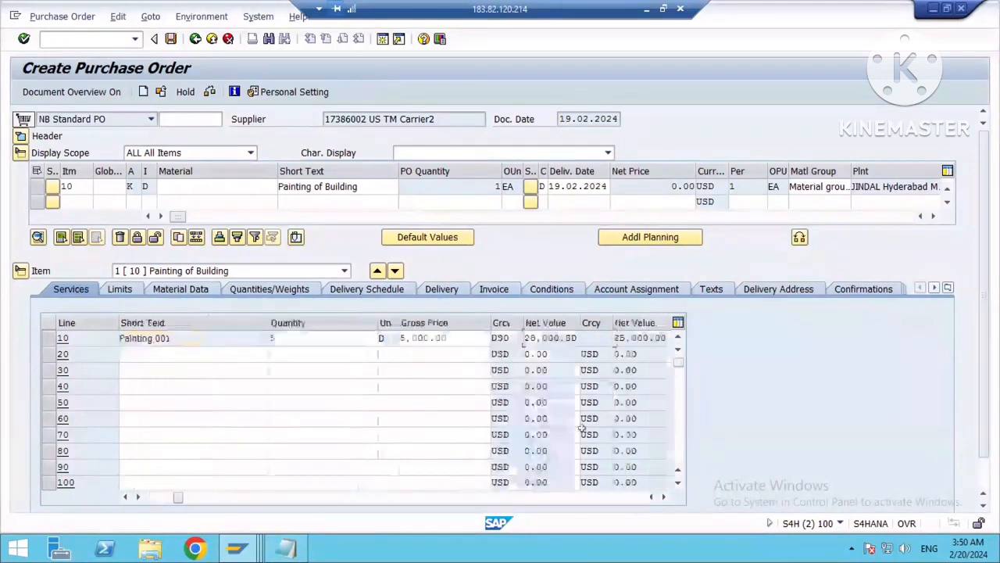
pyautogui.click(166, 495)
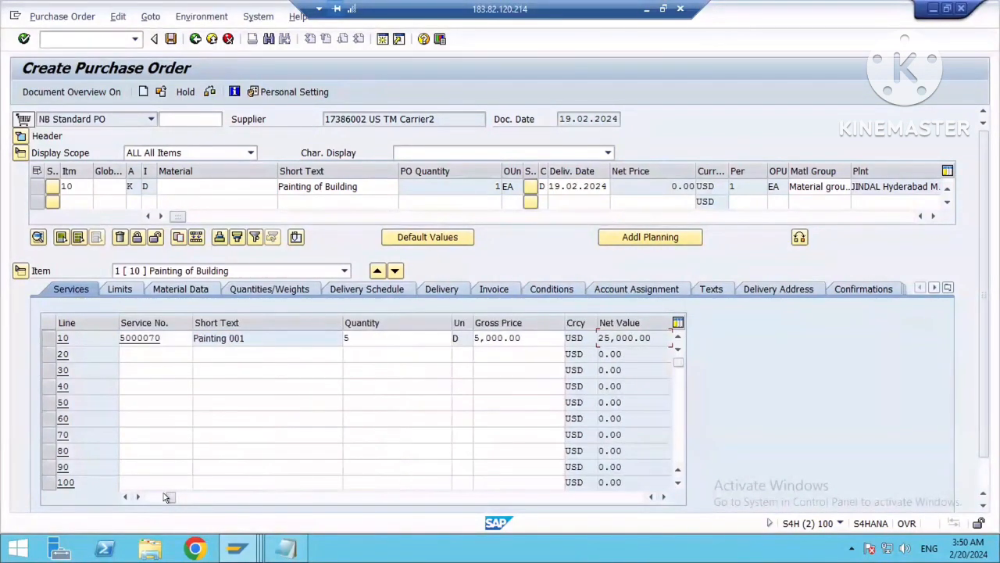
# Compare service line 10's quantity, gross price and net value with the total and per-day payment in the Notepad notes.
pyautogui.click(532, 337)
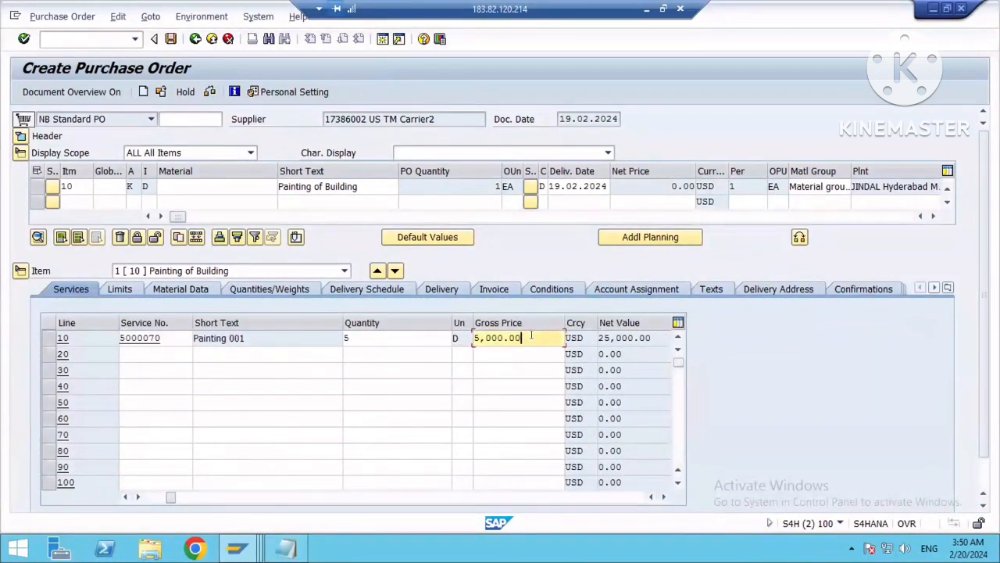
pyautogui.moveTo(656, 337); pyautogui.dragTo(598, 338)
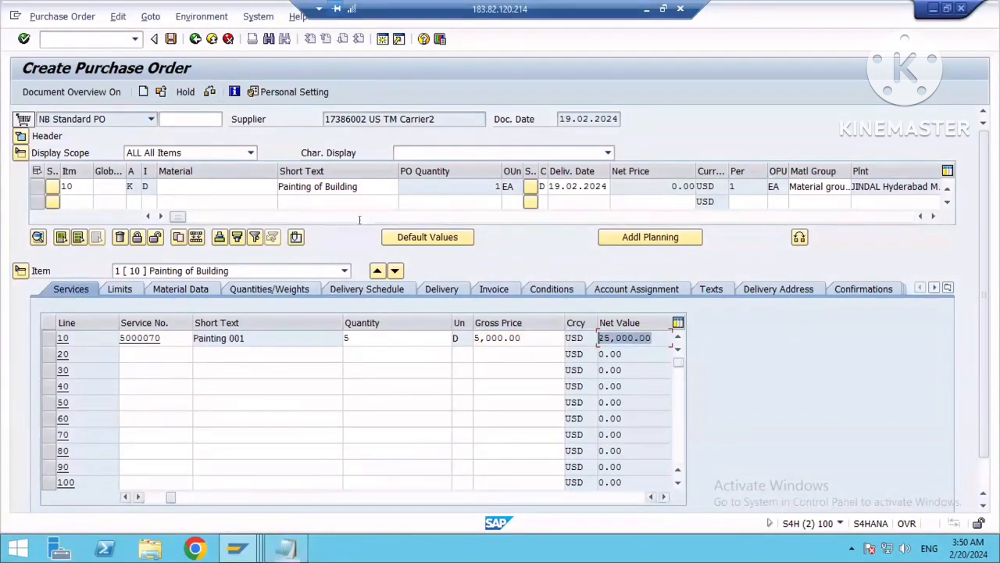
pyautogui.click(285, 548)
pyautogui.moveTo(397, 122); pyautogui.dragTo(564, 122)
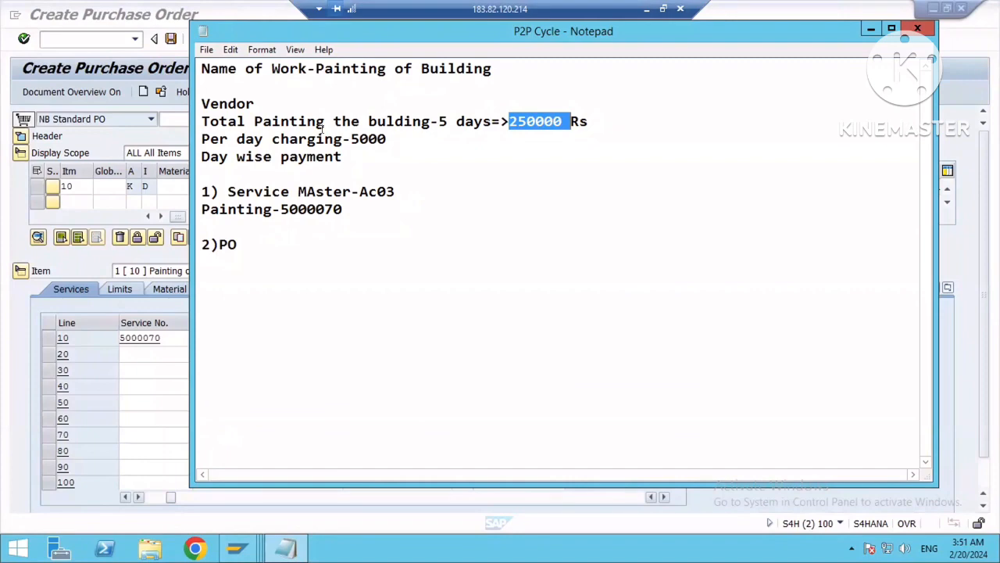
pyautogui.doubleClick(254, 138)
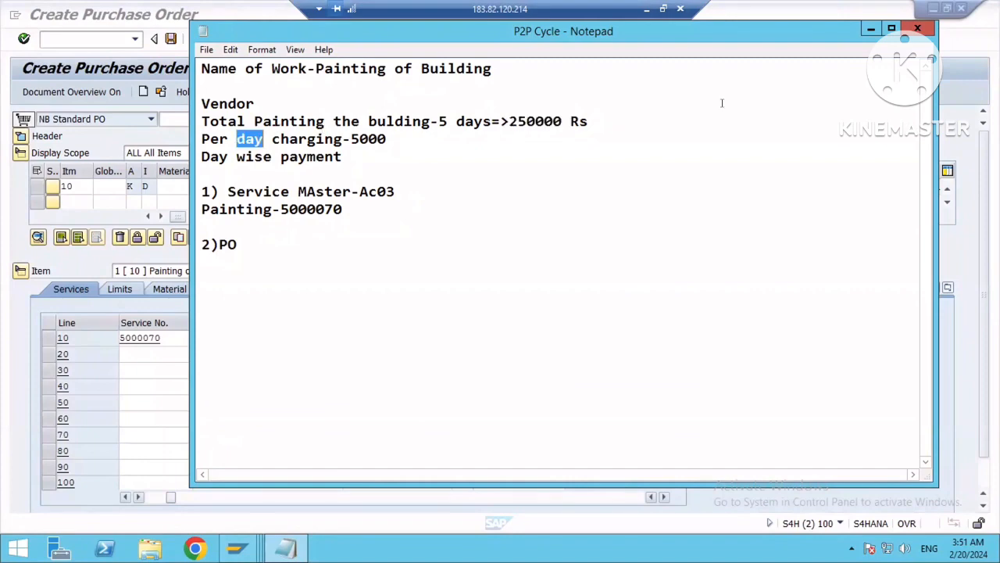
pyautogui.click(871, 29)
pyautogui.moveTo(180, 496); pyautogui.dragTo(163, 496)
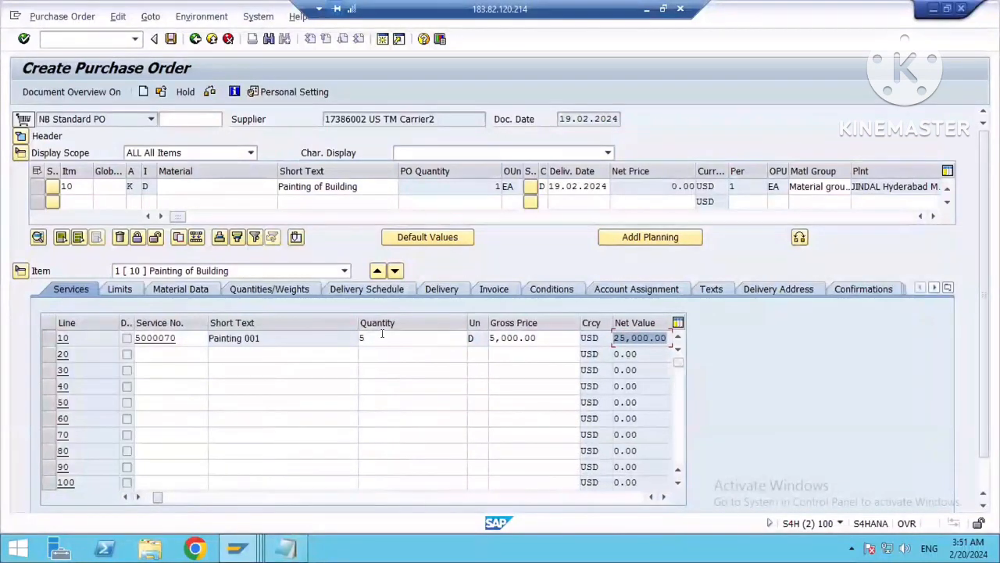
pyautogui.click(382, 336)
pyautogui.click(539, 337)
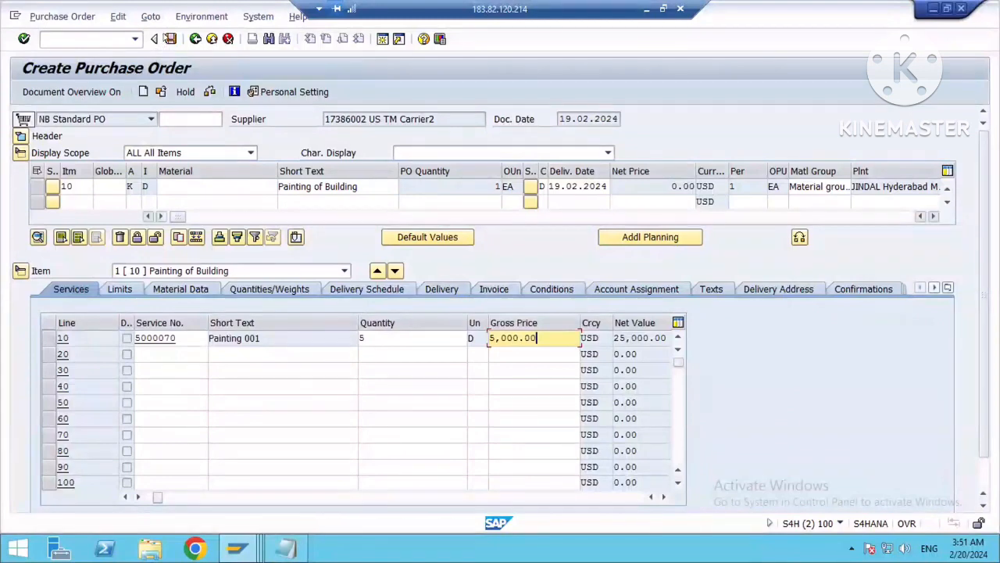
# Save the purchase order and copy its generated number from the message details.
pyautogui.click(169, 38)
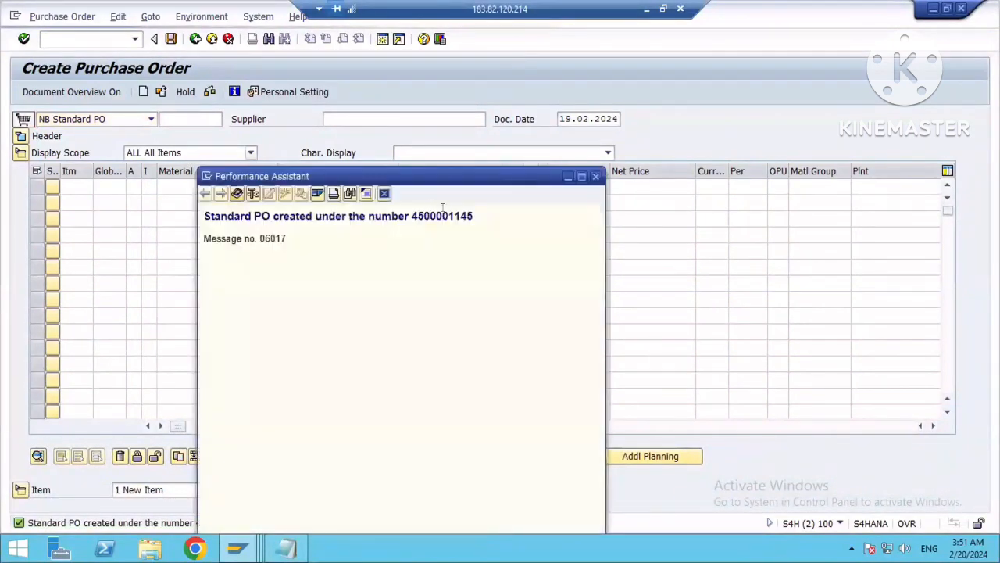
pyautogui.doubleClick(443, 214)
pyautogui.hotkey('ctrl', 'c')
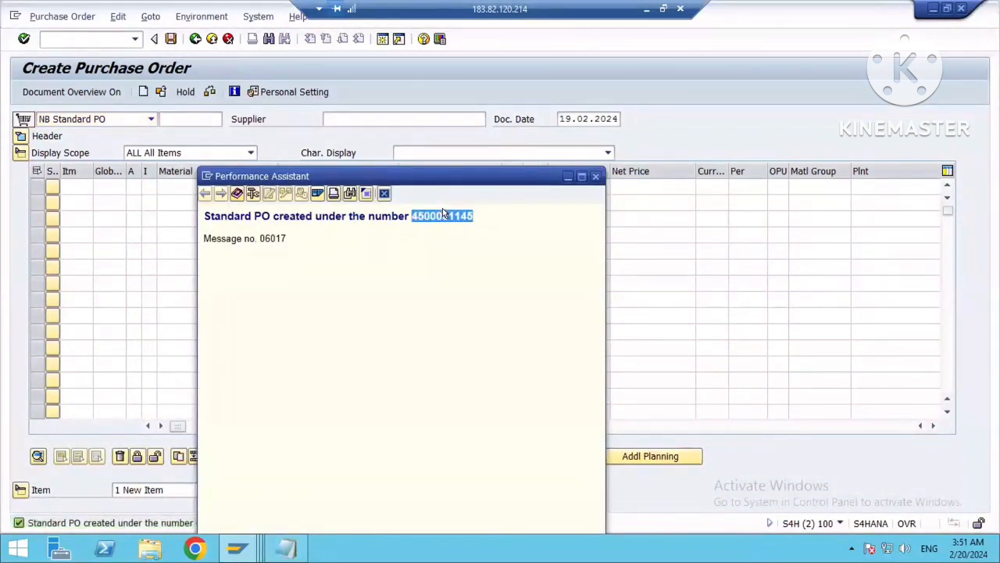
# Switch to the Notepad notes, paste the copied purchase order number after "2)PO-" and add the line "Share with Vendor" below it.
pyautogui.click(597, 176)
pyautogui.click(288, 547)
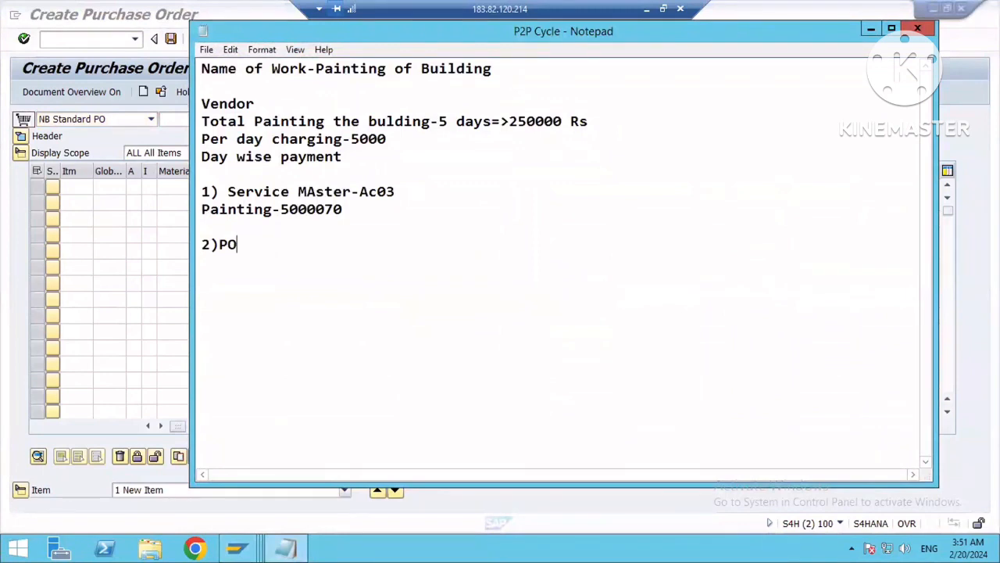
pyautogui.write('-')
pyautogui.hotkey('ctrl', 'v')
pyautogui.press('Return')
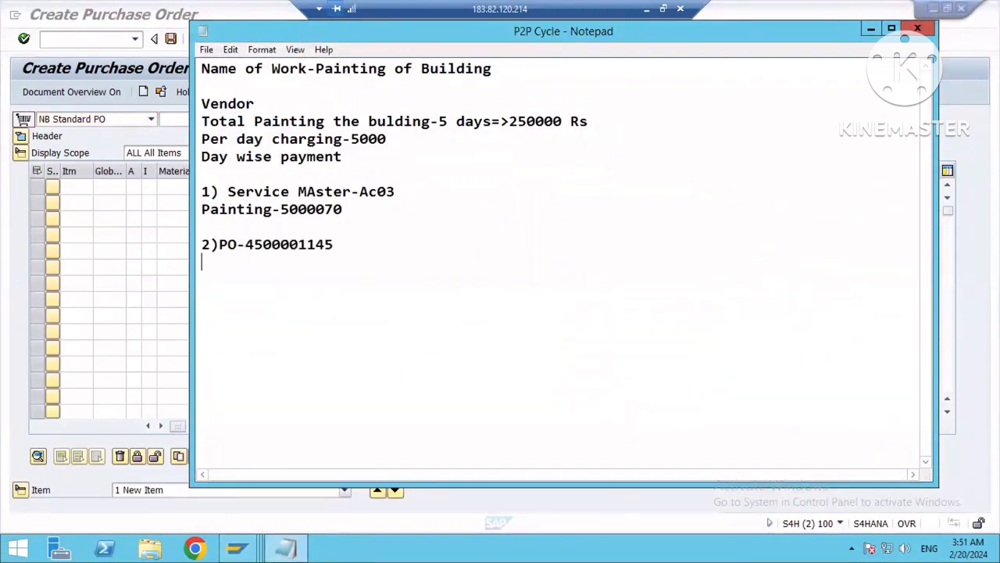
pyautogui.write('Share wi')
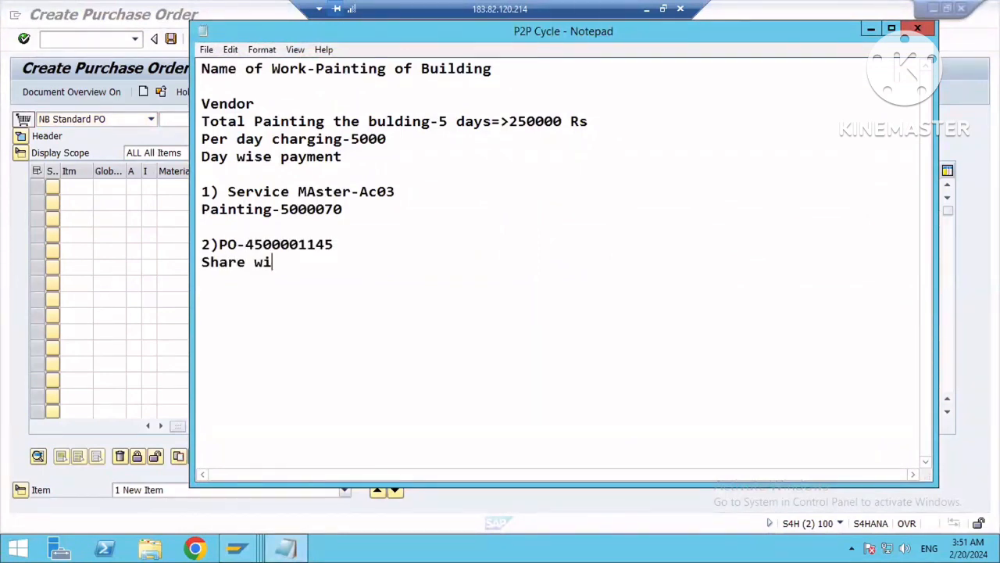
pyautogui.write('th Vendor')
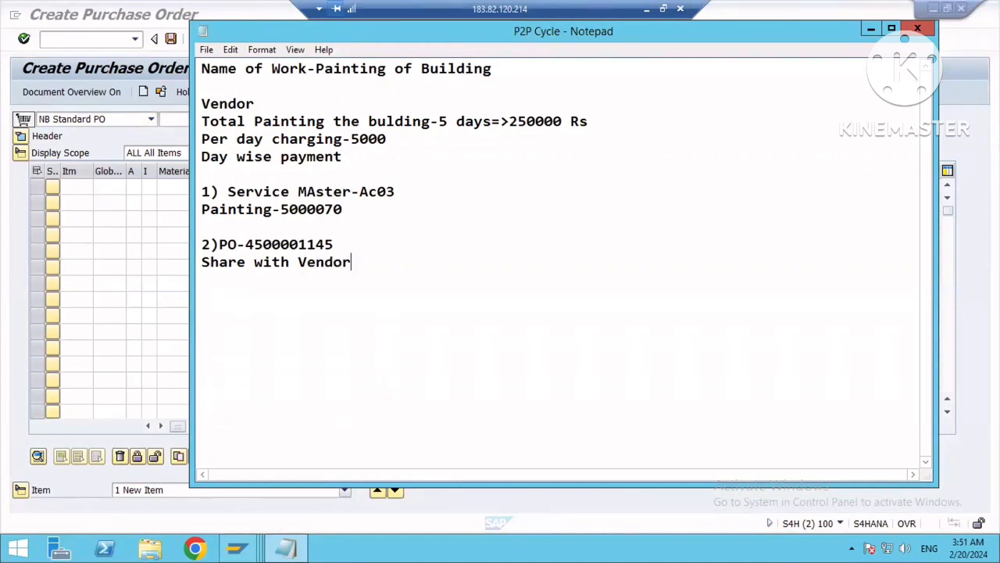
# Add point "3) Send Labour for Painting" to the notes and begin a point numbered "4)" below it.
pyautogui.press('Return')
pyautogui.press('Return')
pyautogui.write('3) Send La')
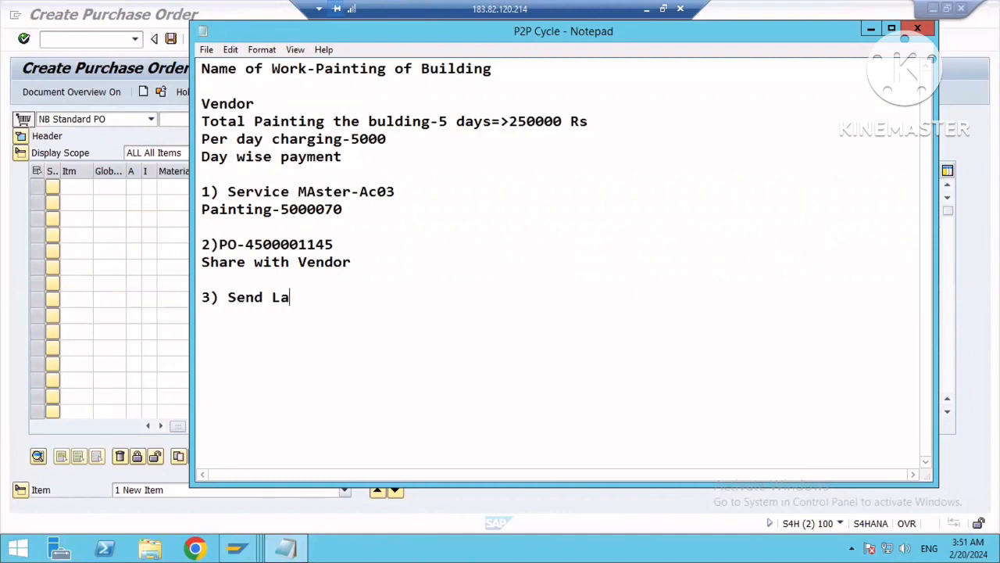
pyautogui.write('bour for Painting')
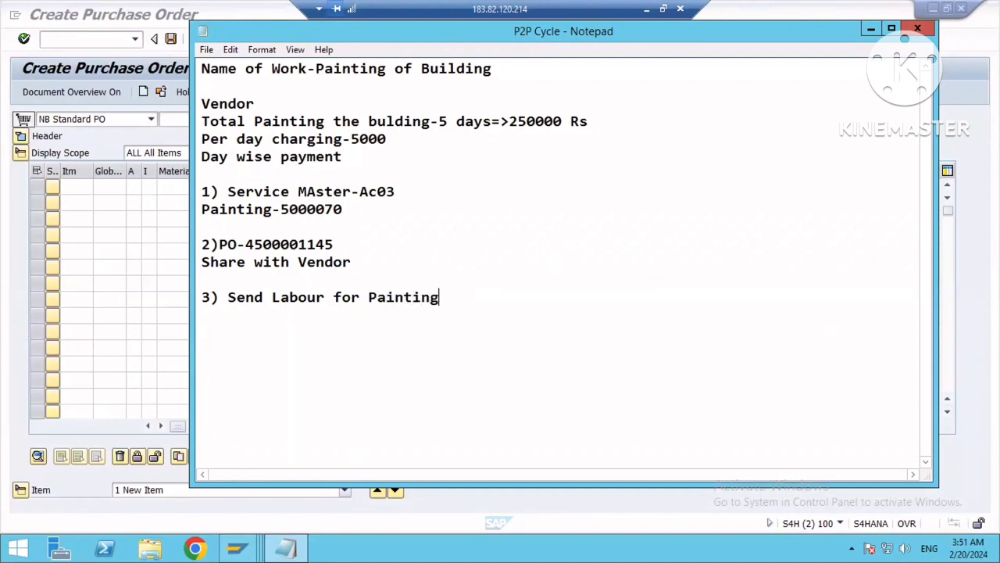
pyautogui.press('Return')
pyautogui.press('Return')
pyautogui.write('4)')
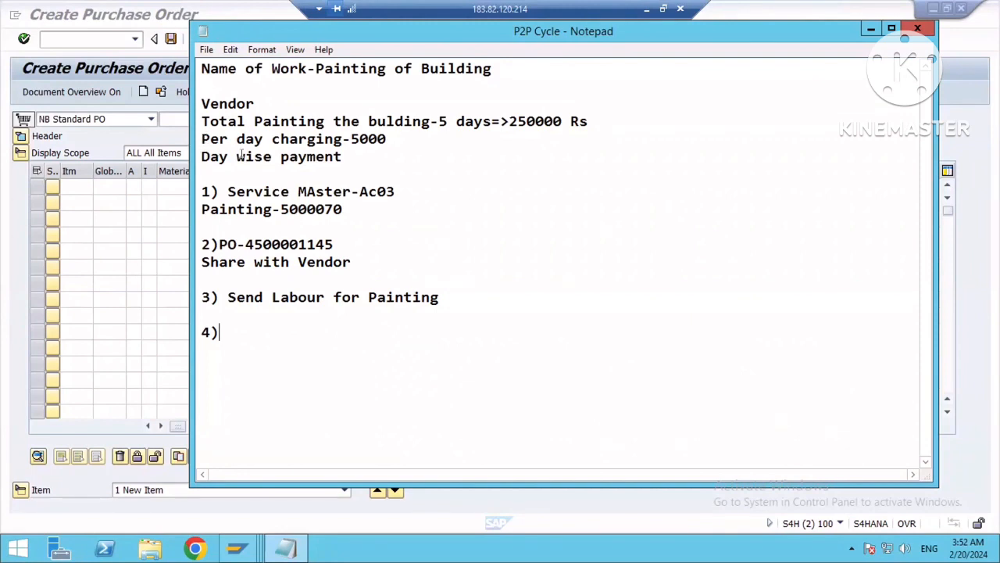
# Review the day-wise payment terms in the notes and the service procurement steps on the presentation slide.
pyautogui.moveTo(204, 140); pyautogui.dragTo(236, 158)
pyautogui.click(266, 169)
pyautogui.doubleClick(338, 158)
pyautogui.click(268, 173)
pyautogui.moveTo(343, 158); pyautogui.dragTo(201, 158)
pyautogui.moveTo(192, 162); pyautogui.dragTo(190, 162)
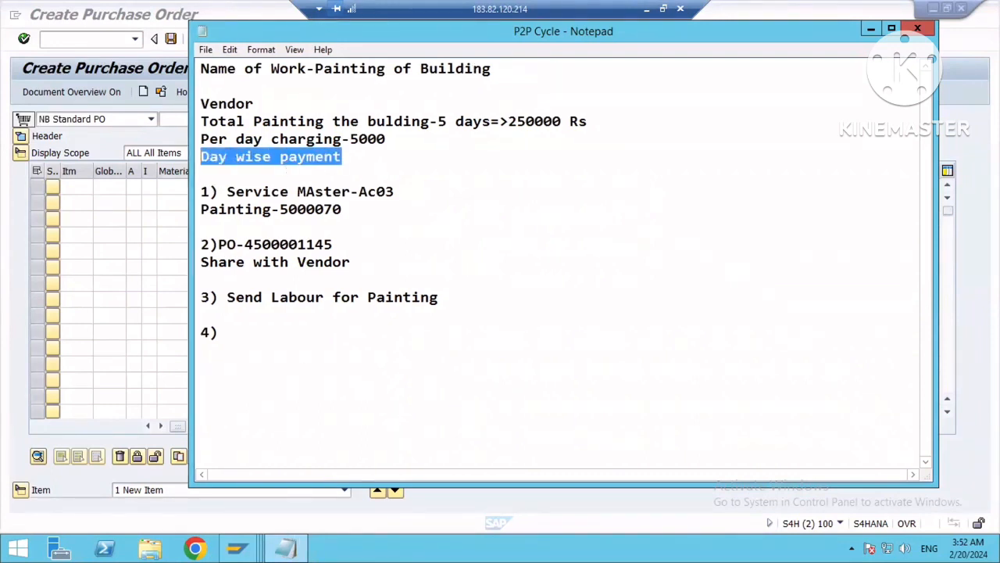
pyautogui.click(266, 173)
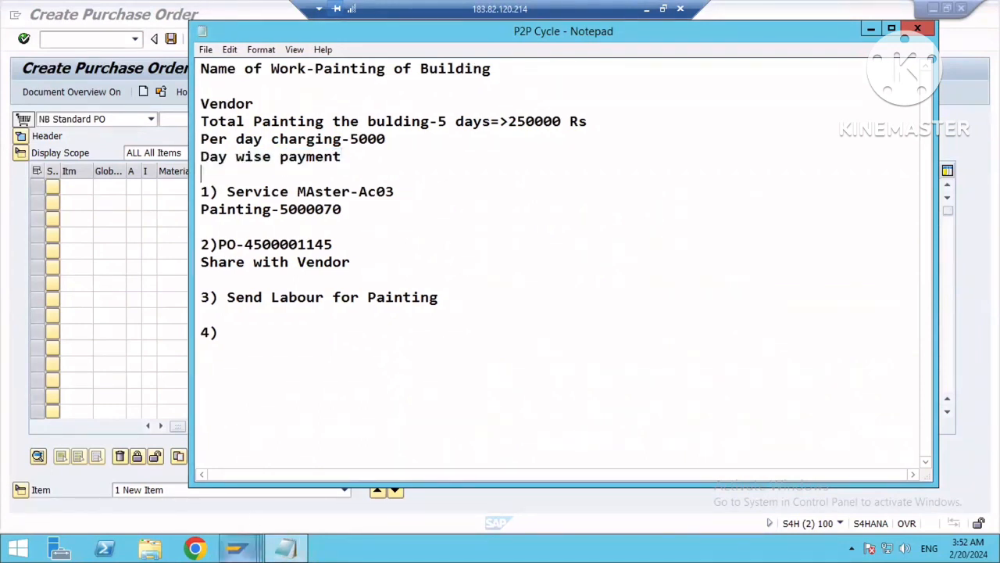
pyautogui.moveTo(239, 548)
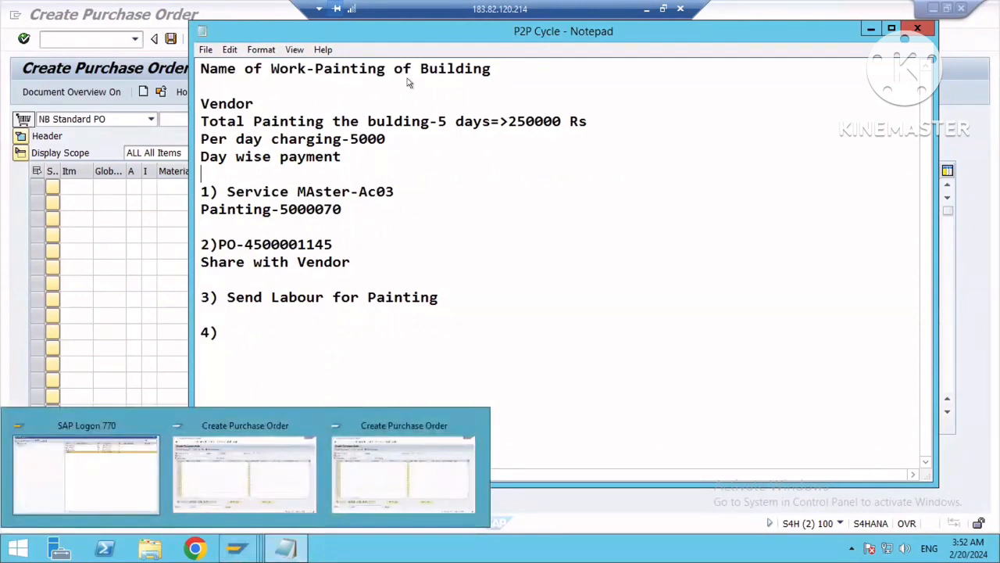
pyautogui.click(647, 11)
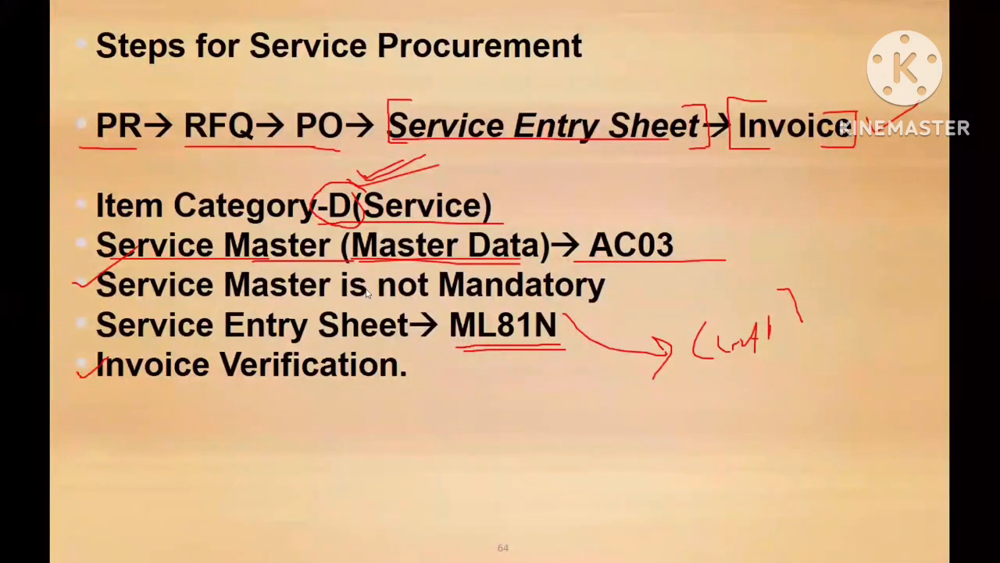
pyautogui.hotkey('alt', 'Tab')
pyautogui.hotkey('alt', 'Tab')
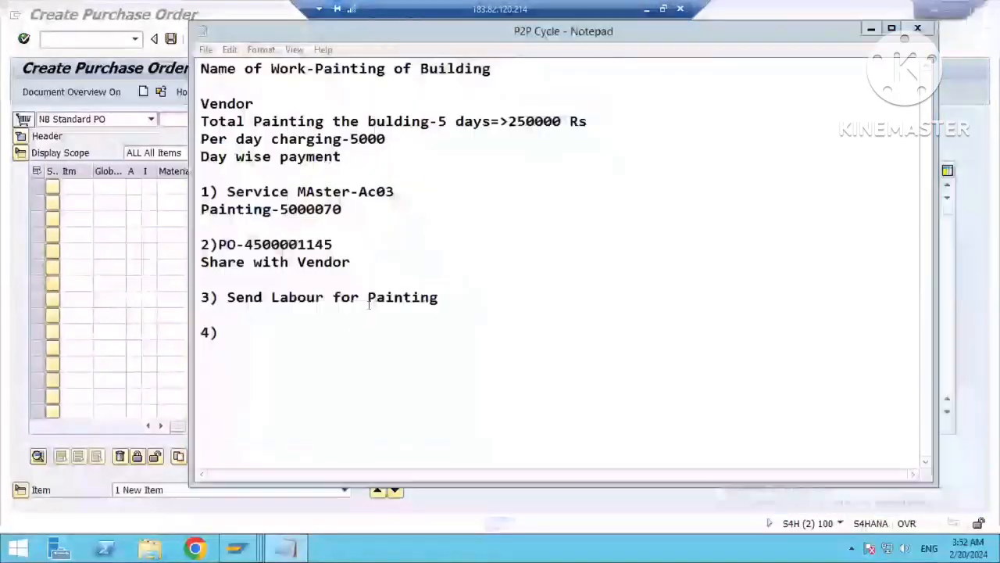
# Leave point 4 blank and add "5) IR-Share IR with Finance for Payment to vendor" below it in the notes.
pyautogui.click(235, 336)
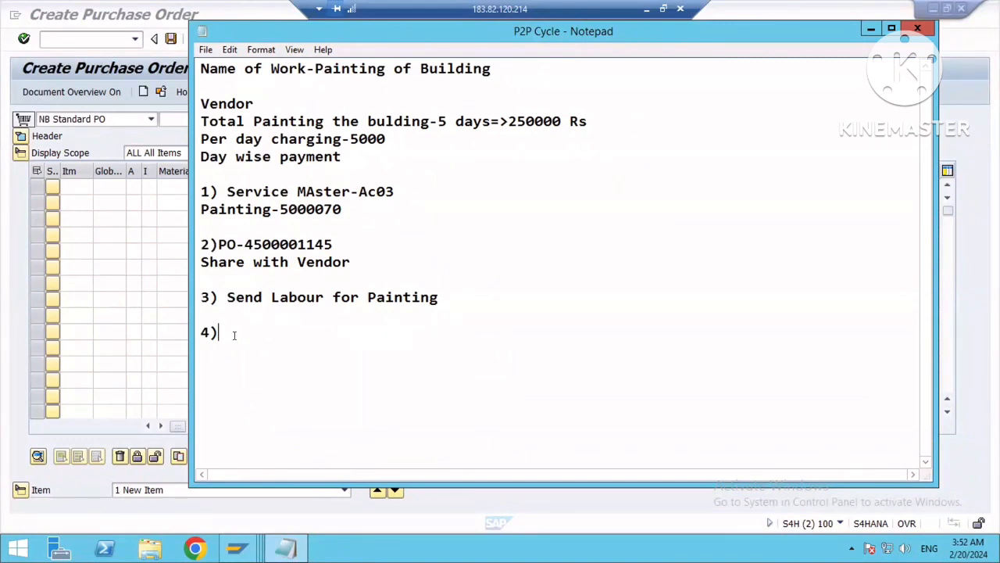
pyautogui.press('Return')
pyautogui.press('Return')
pyautogui.write('5) IR-Share IR ')
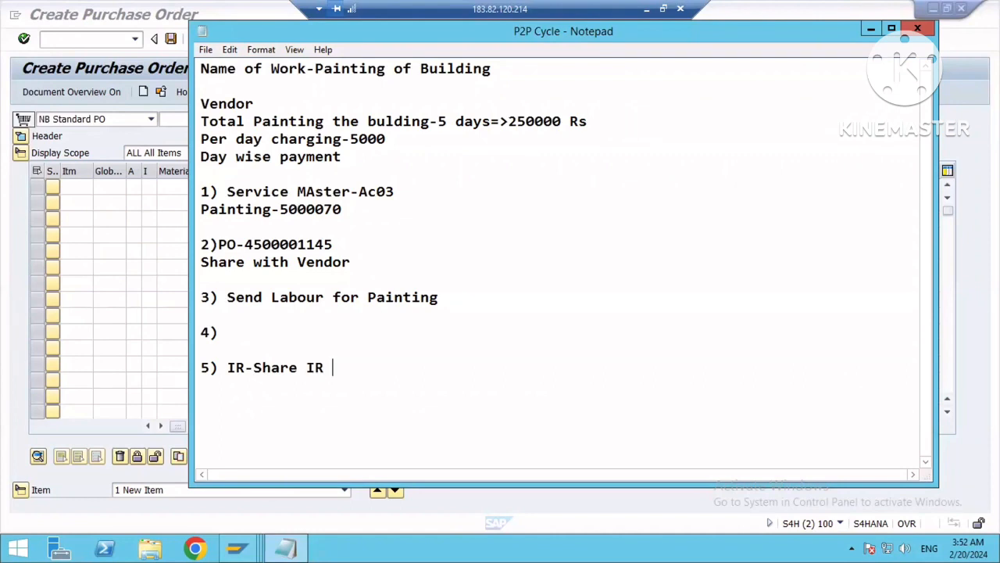
pyautogui.write('with Finance ')
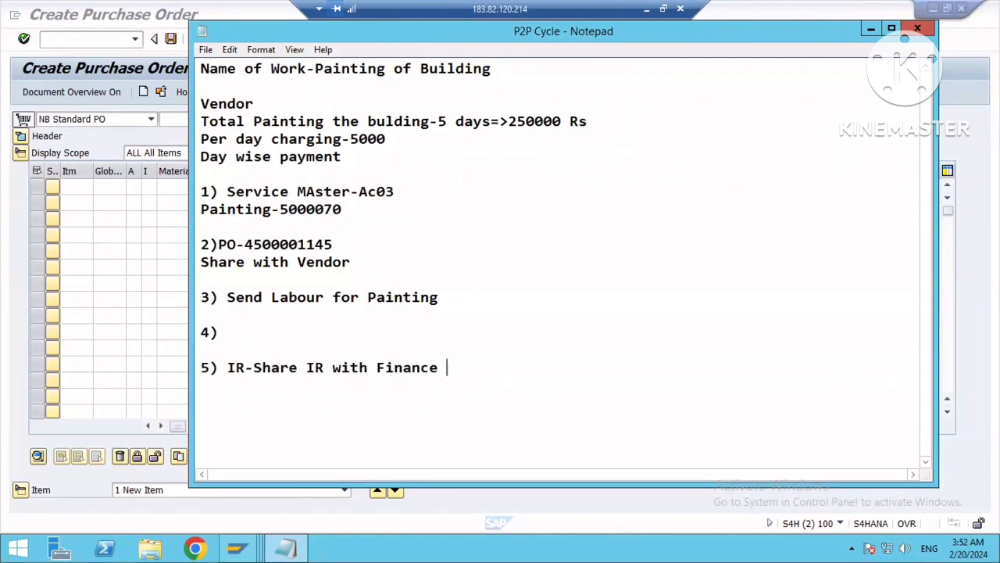
pyautogui.write('for Paym')
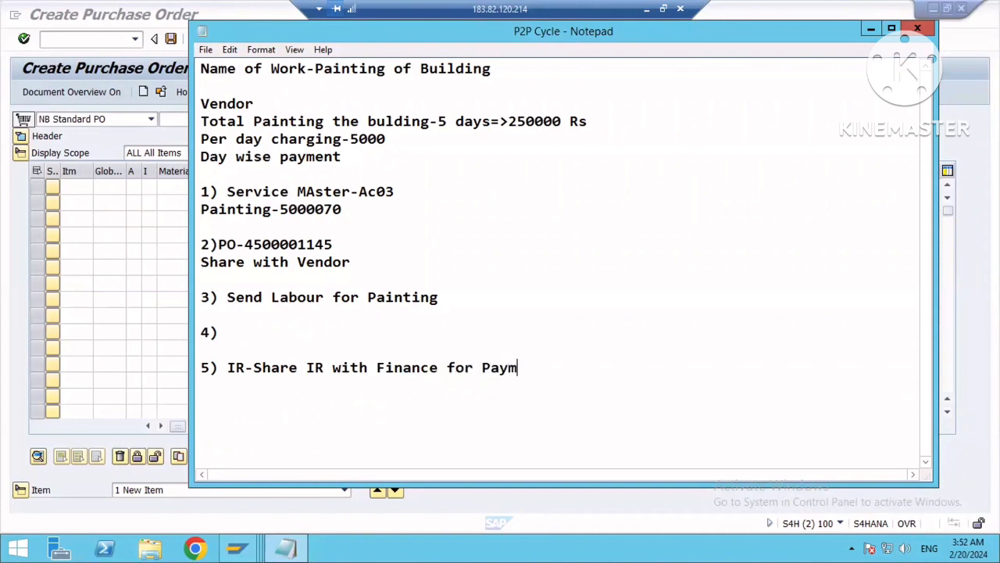
pyautogui.write('ent to vendor')
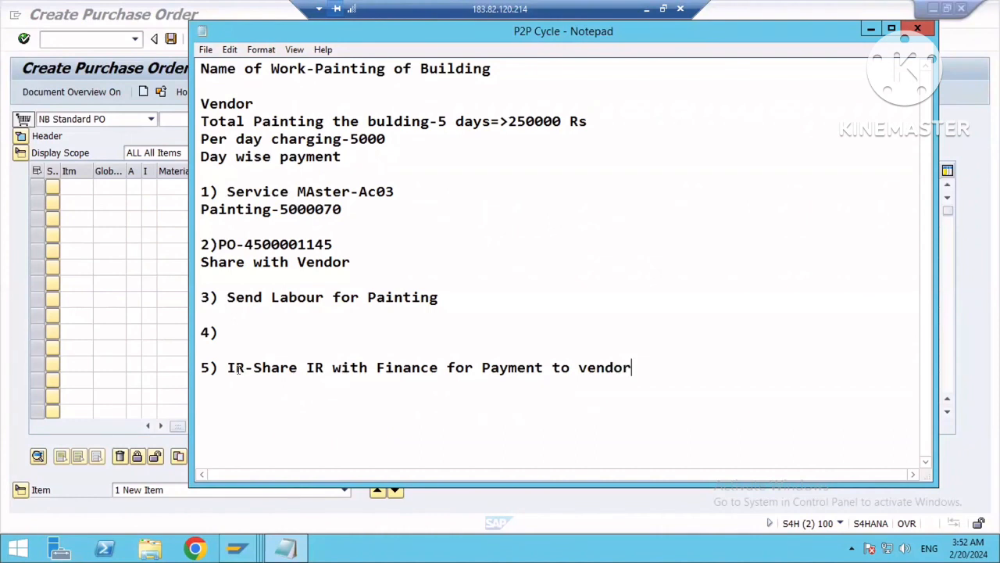
# Complete point 4 of the notes with the text "1st day of Bill-5000Rs".
pyautogui.doubleClick(238, 367)
pyautogui.click(229, 332)
pyautogui.write('1st day of B')
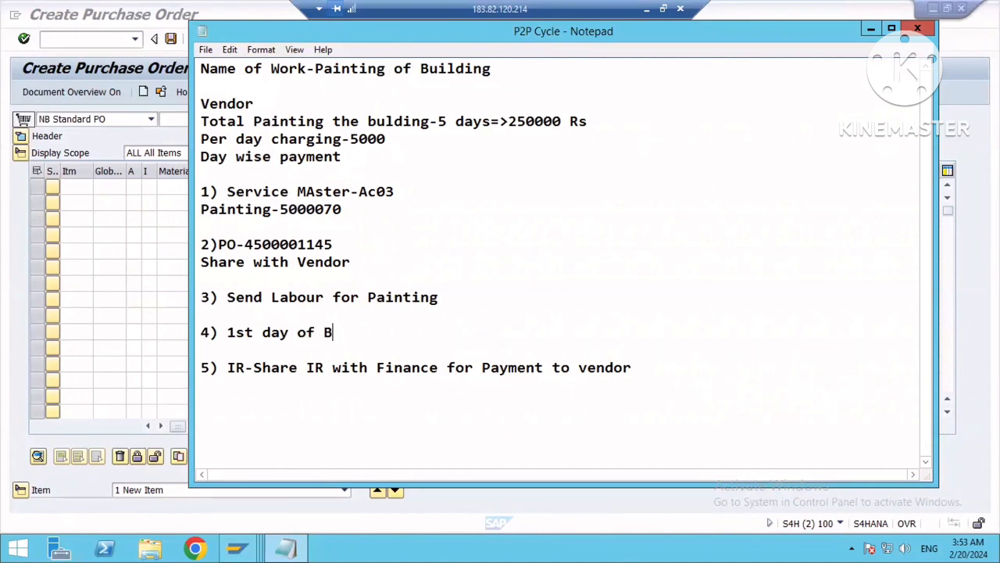
pyautogui.write('ill-5000Rs')
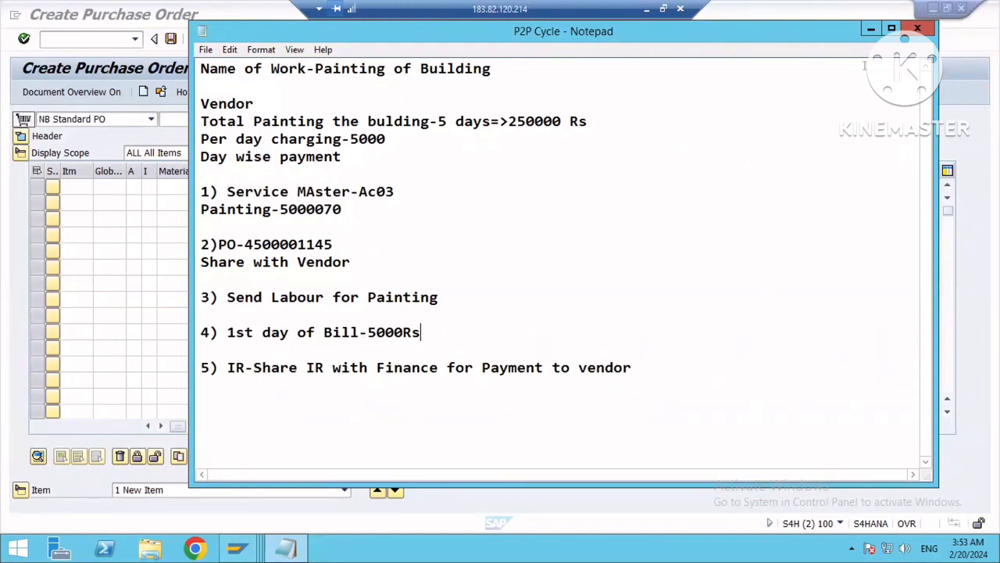
# Mark the Service Entry Sheet stage on the slide, and in SAP start transaction ML81N.
pyautogui.click(129, 63)
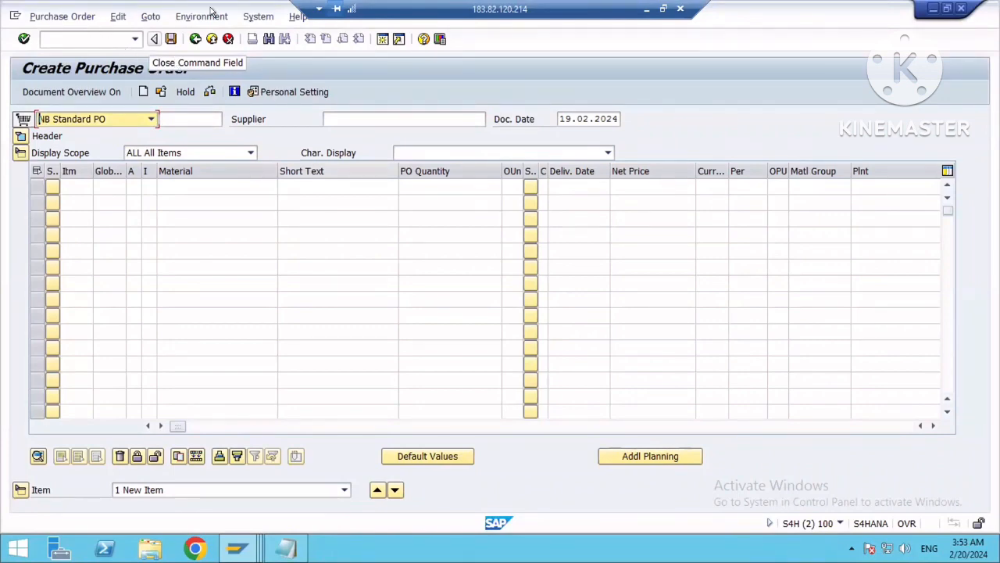
pyautogui.hotkey('ctrl', '/')
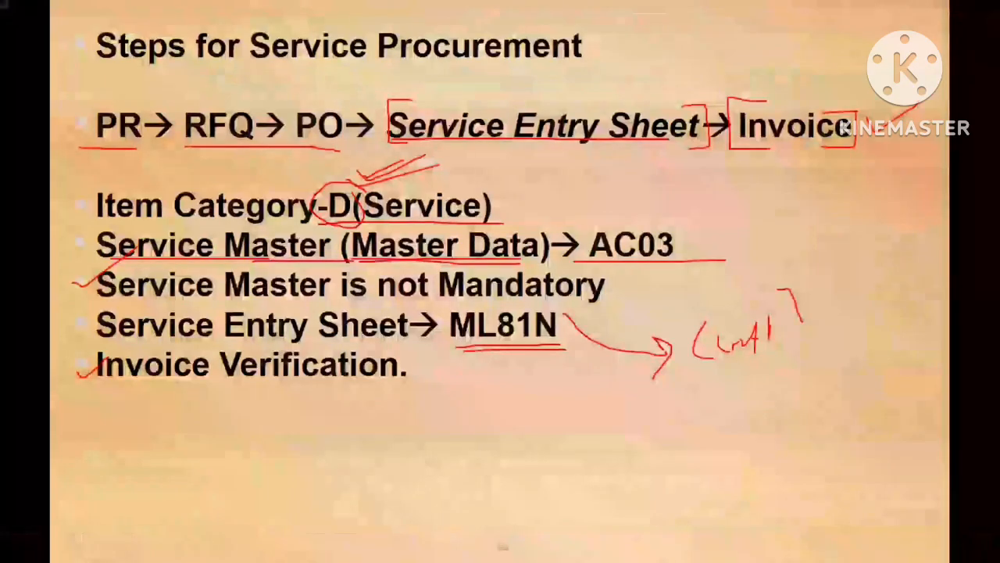
pyautogui.moveTo(442, 139)
pyautogui.mouseDown()
pyautogui.moveTo(463, 151)
pyautogui.moveTo(550, 119)
pyautogui.mouseUp()
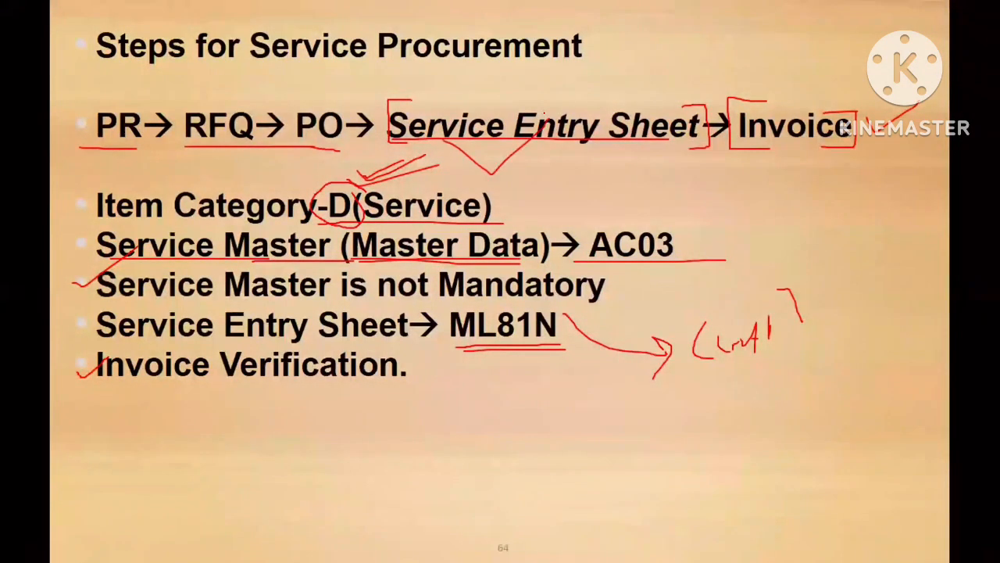
pyautogui.hotkey('alt', 'Tab')
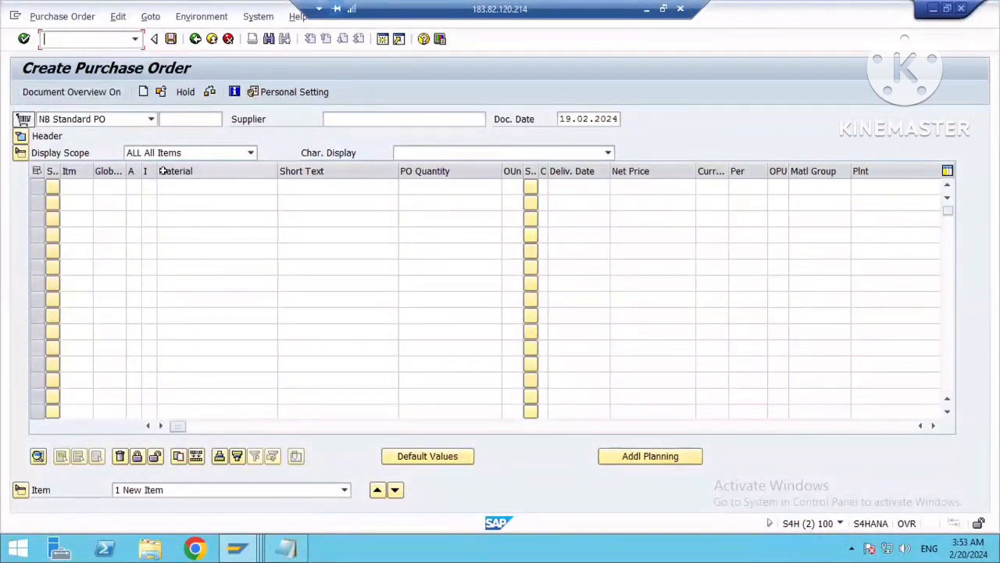
pyautogui.write('/nml81n')
pyautogui.press('Return')
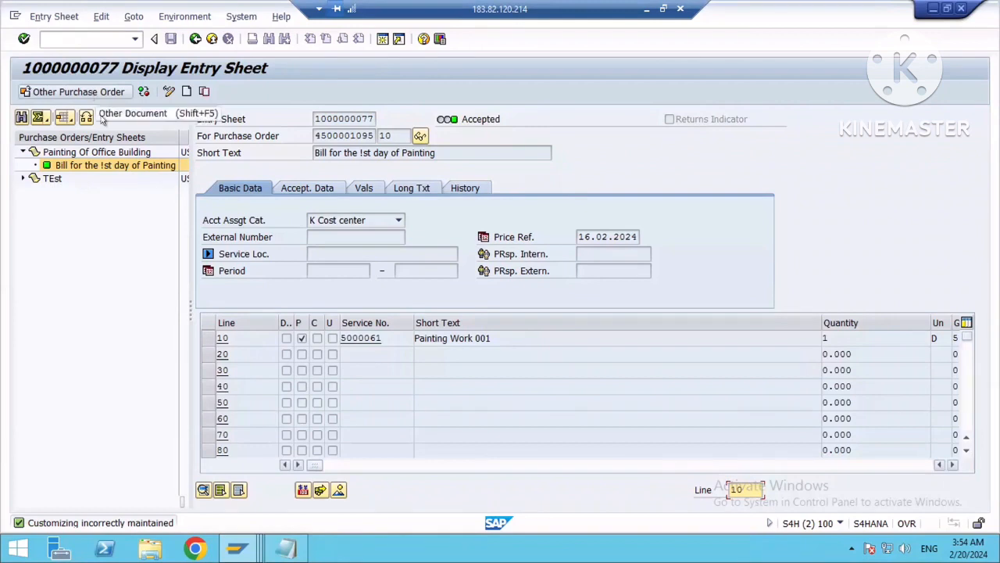
# Select the copied purchase order number and create a new service entry sheet for it, keeping the entry sheet in maintenance.
pyautogui.click(90, 93)
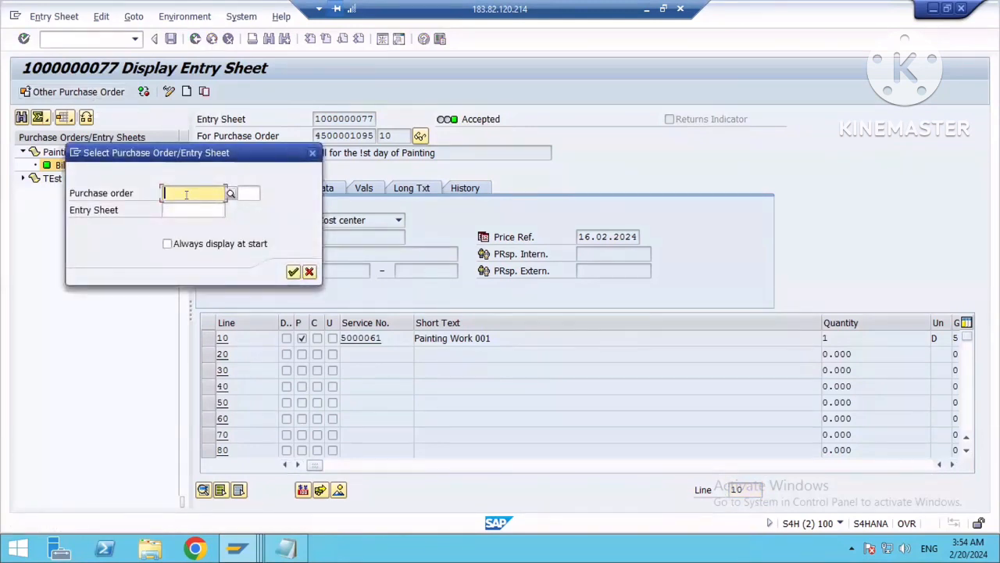
pyautogui.hotkey('ctrl', 'v')
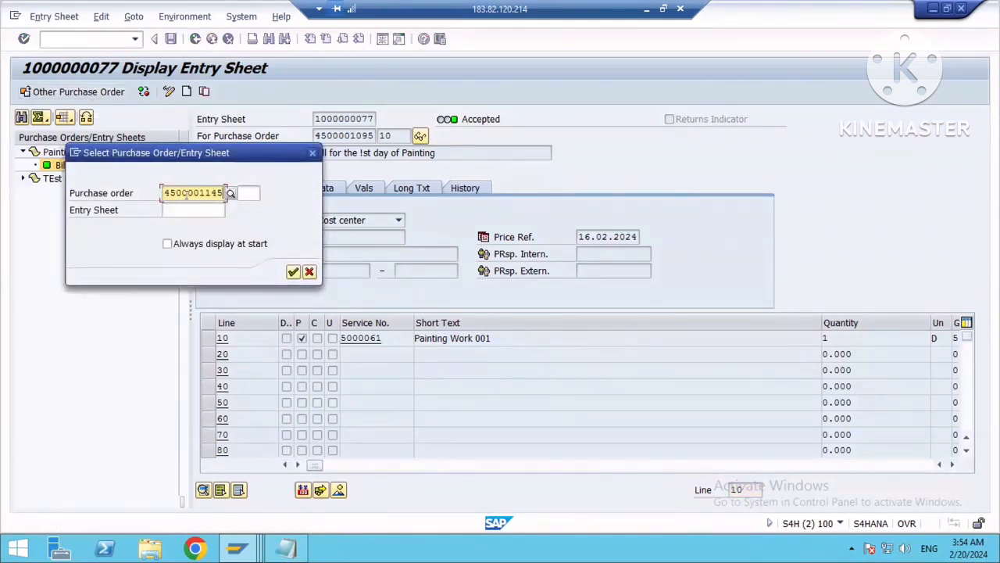
pyautogui.click(288, 270)
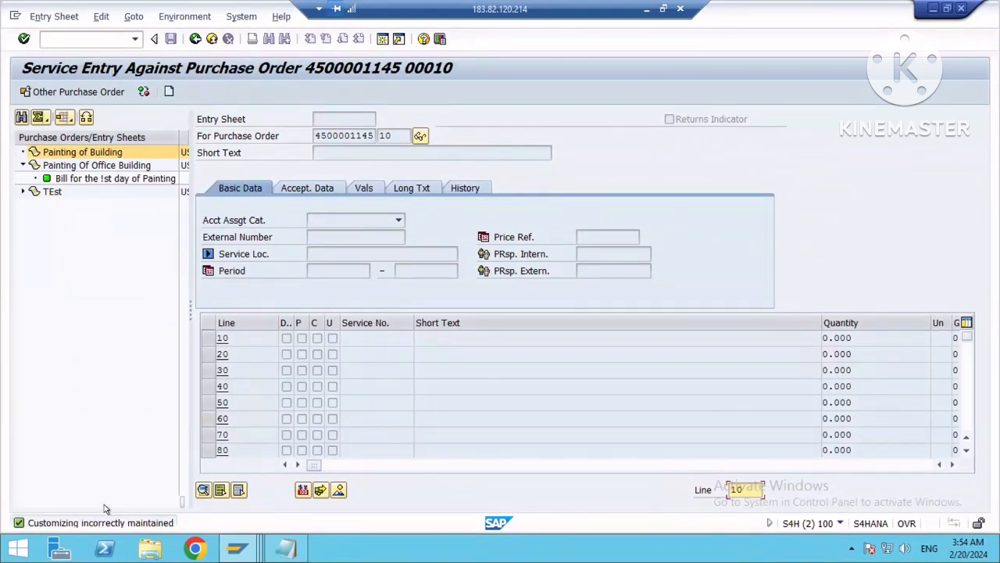
pyautogui.click(167, 88)
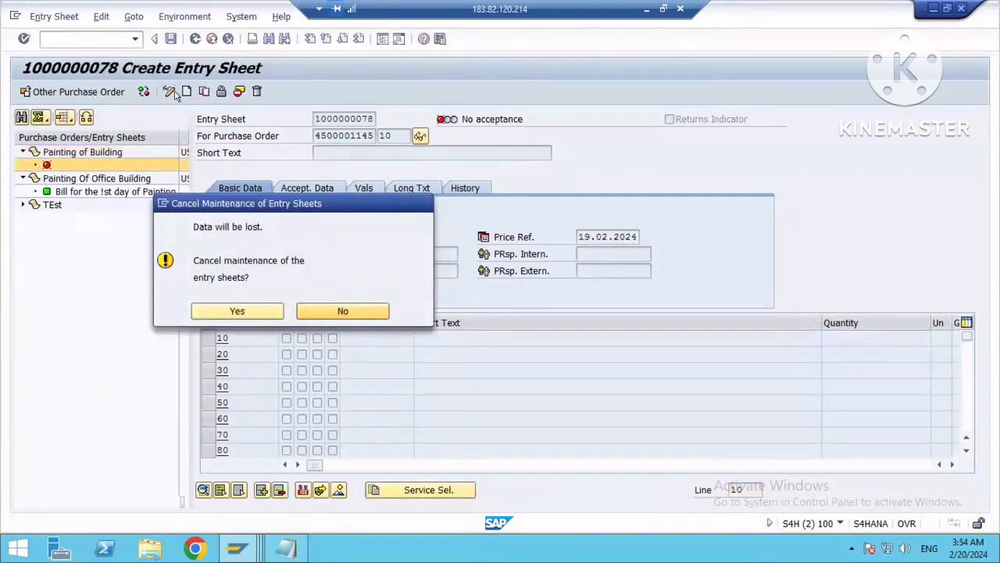
pyautogui.press('Return')
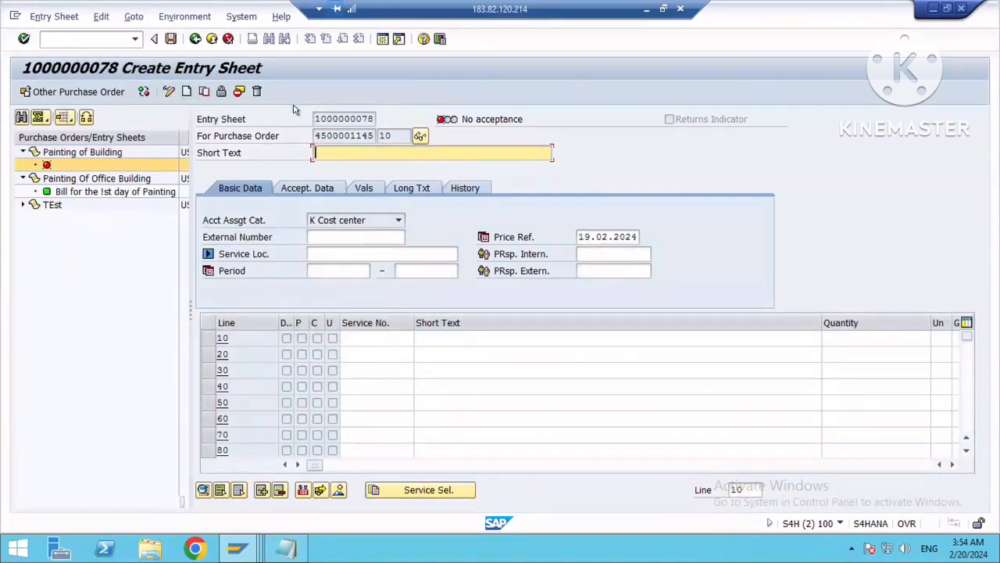
# Fill the entry sheet's short text from the earlier first-day painting entry and correct it to "Bill for the 1t day of Painting".
pyautogui.click(349, 149)
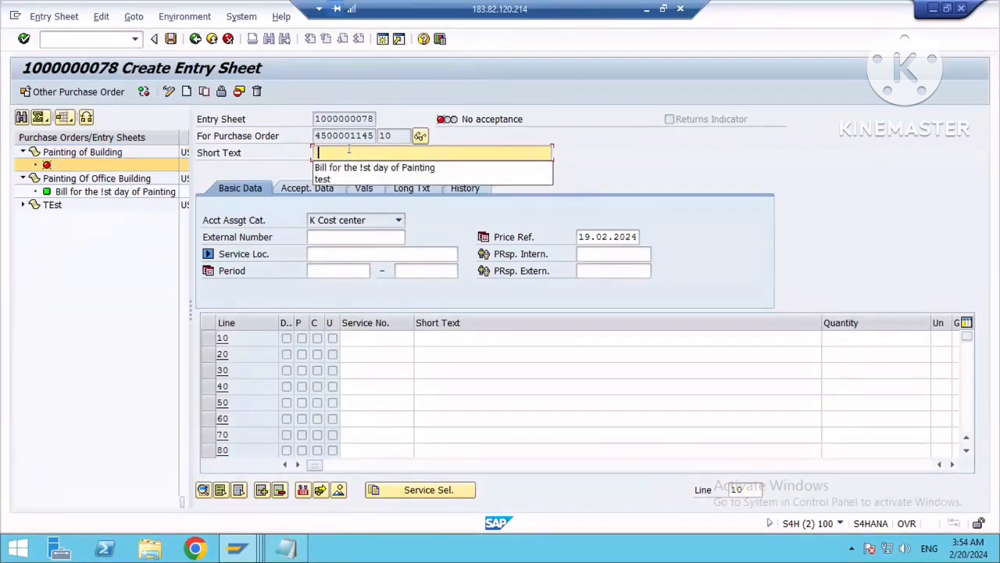
pyautogui.press('Down')
pyautogui.press('Return')
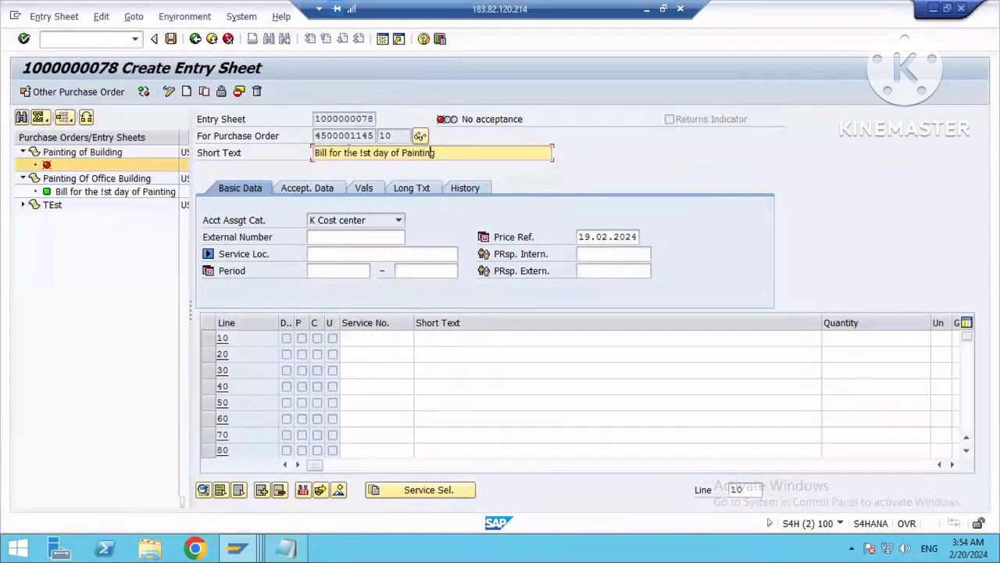
pyautogui.press('Left')
pyautogui.press('Left')
pyautogui.press('Left')
pyautogui.press('Left')
pyautogui.press('Left')
pyautogui.press('Left')
pyautogui.press('Left')
pyautogui.press('Left')
pyautogui.press('Left')
pyautogui.press('Left')
pyautogui.press('Left')
pyautogui.press('Left')
pyautogui.press('Left')
pyautogui.press('Left')
pyautogui.press('Left')
pyautogui.press('Left')
pyautogui.press('Left')
pyautogui.press('Left')
pyautogui.write('1')
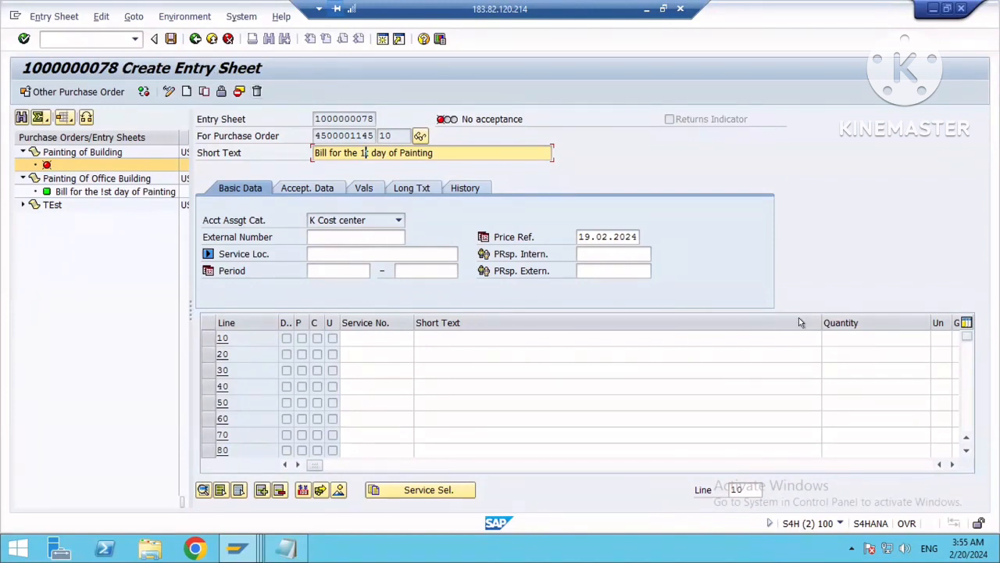
# Copy the Painting 001 service from the purchase order into line 10 of the entry sheet, narrowing the short text column.
pyautogui.moveTo(813, 320); pyautogui.dragTo(547, 332)
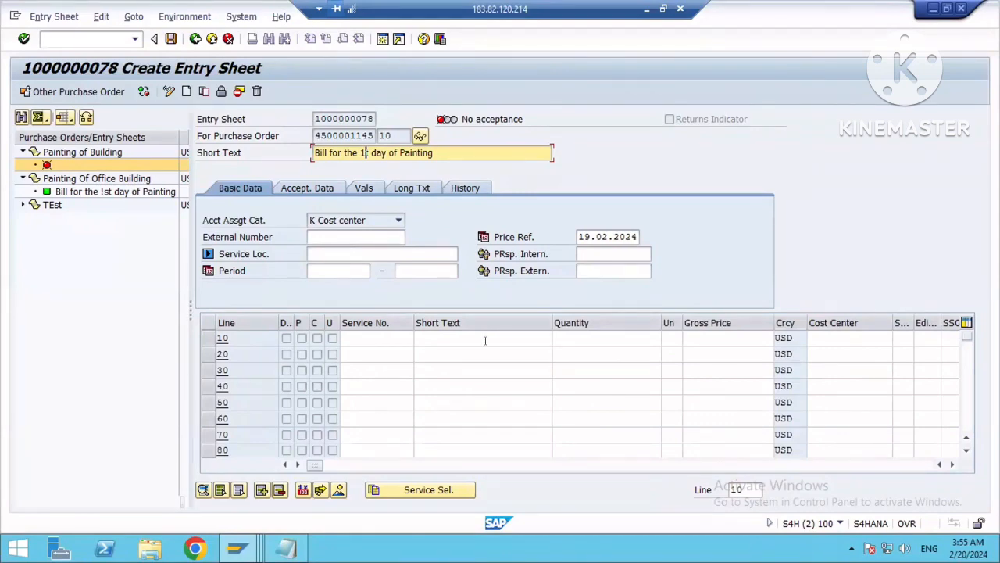
pyautogui.click(382, 339)
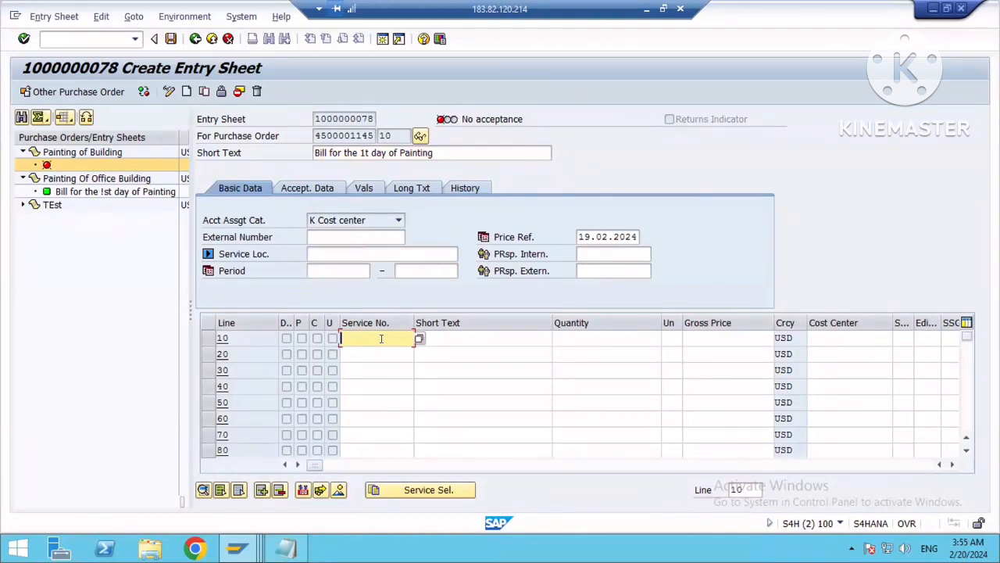
pyautogui.click(424, 487)
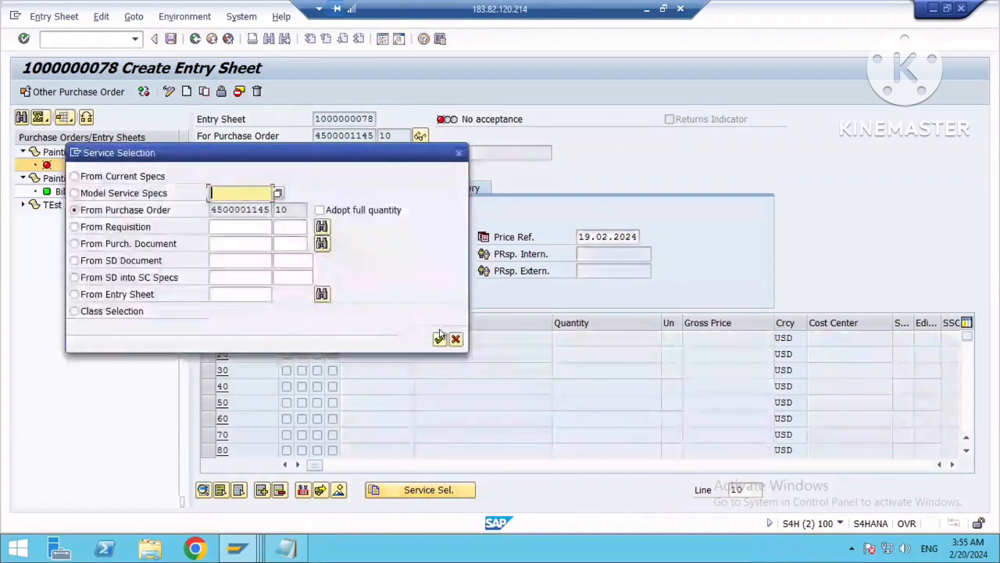
pyautogui.click(438, 337)
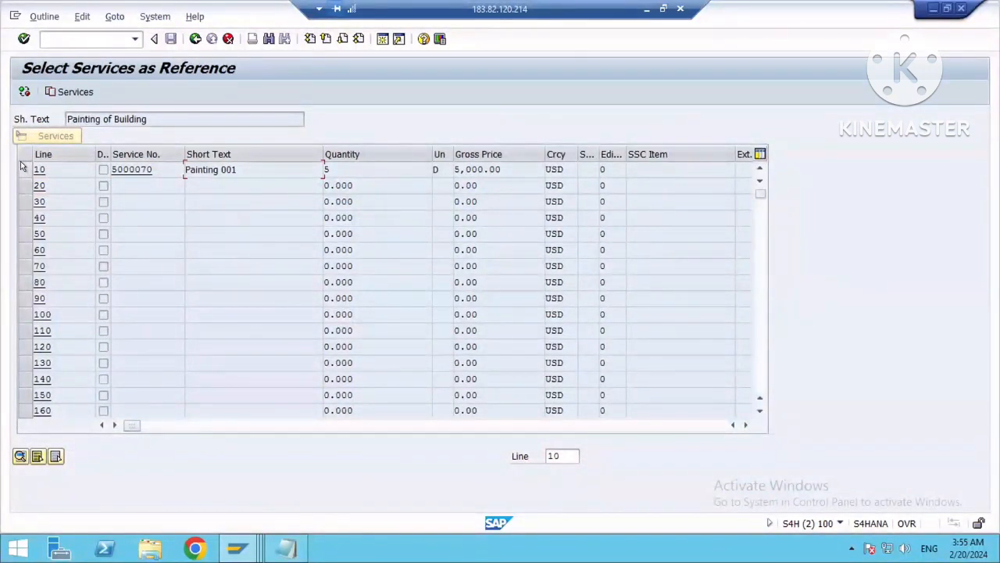
pyautogui.click(24, 167)
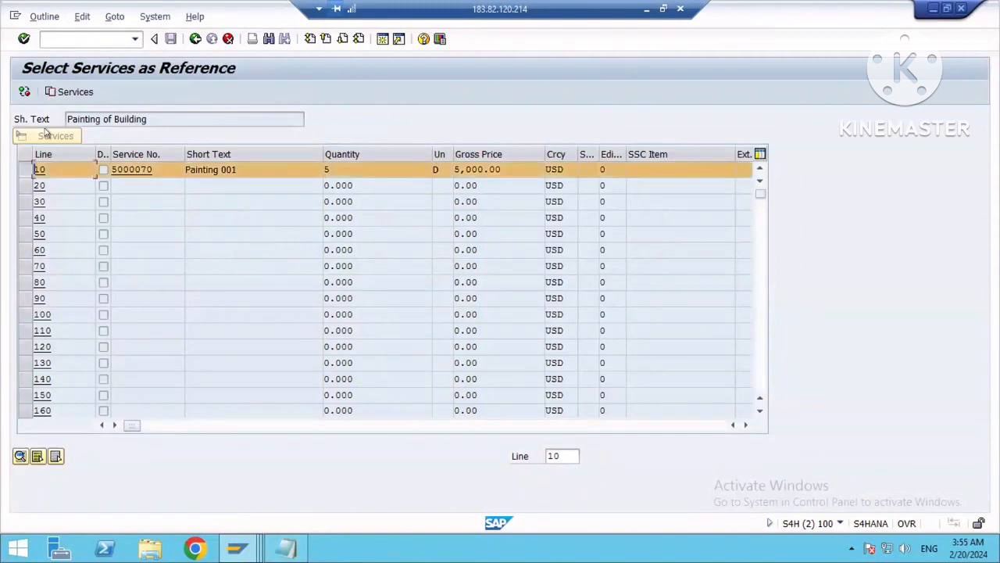
pyautogui.click(68, 91)
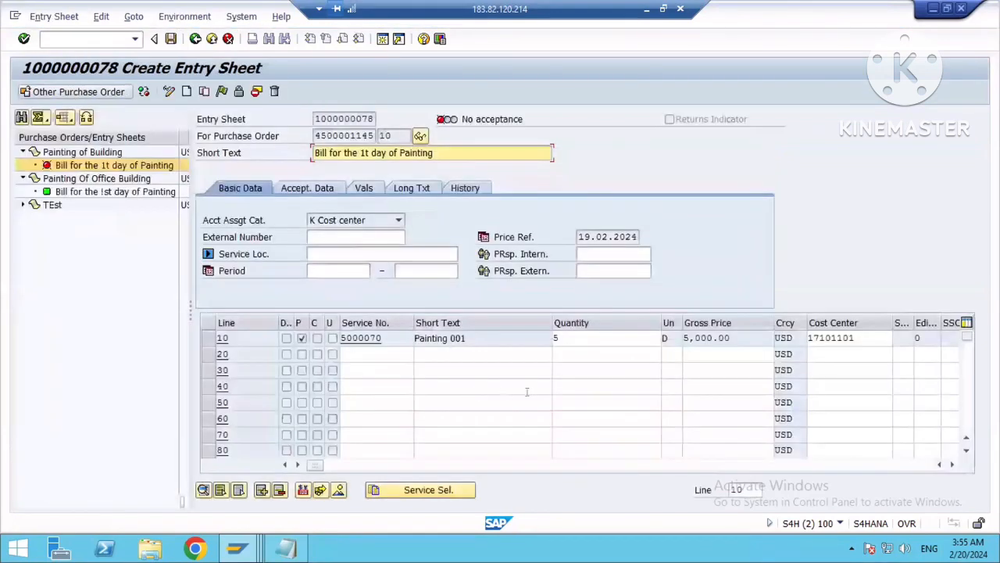
# Set the Painting 001 line's quantity to 1, and accept and save the service entry sheet.
pyautogui.moveTo(547, 317); pyautogui.dragTo(522, 316)
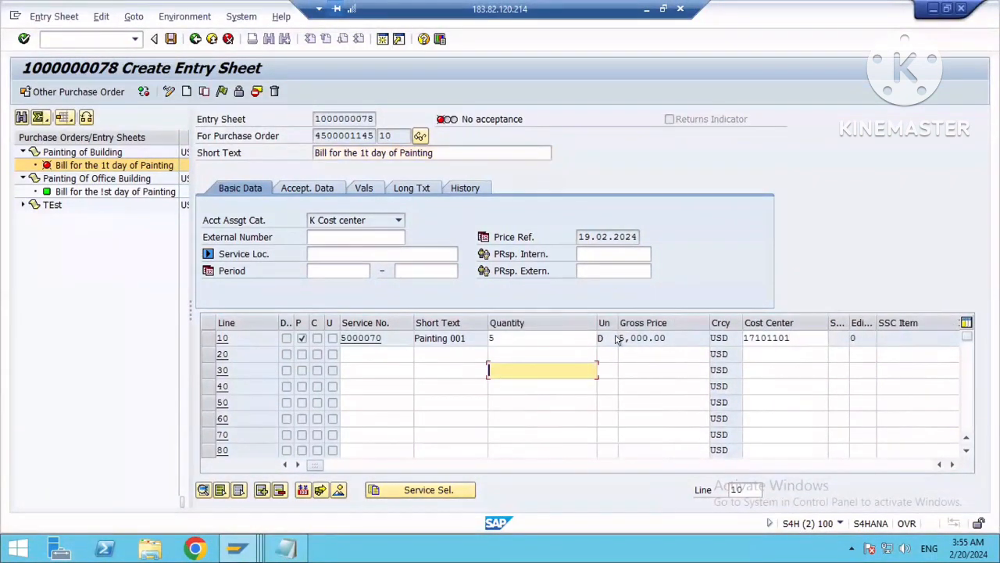
pyautogui.click(498, 337)
pyautogui.press('BackSpace')
pyautogui.write('1')
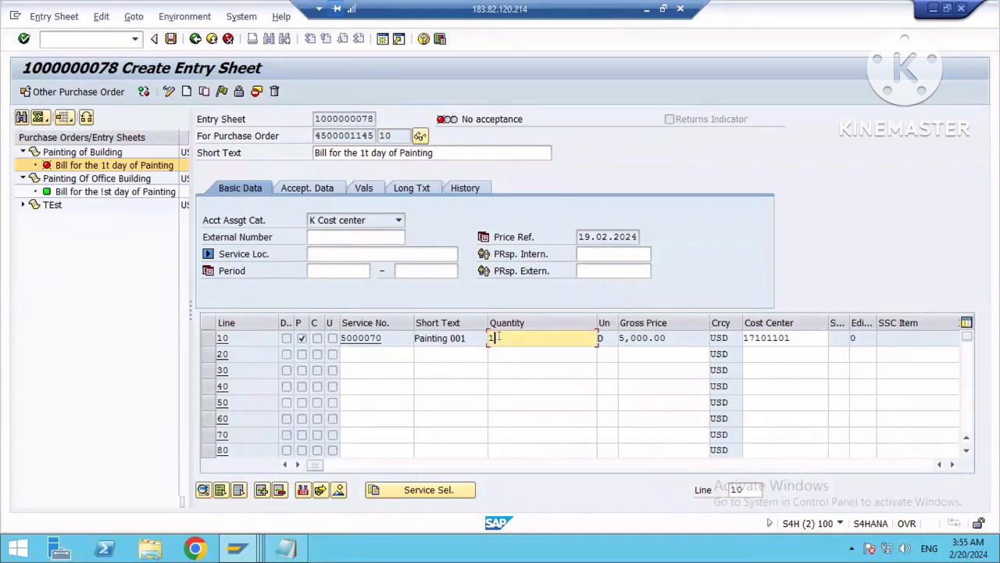
pyautogui.press('Return')
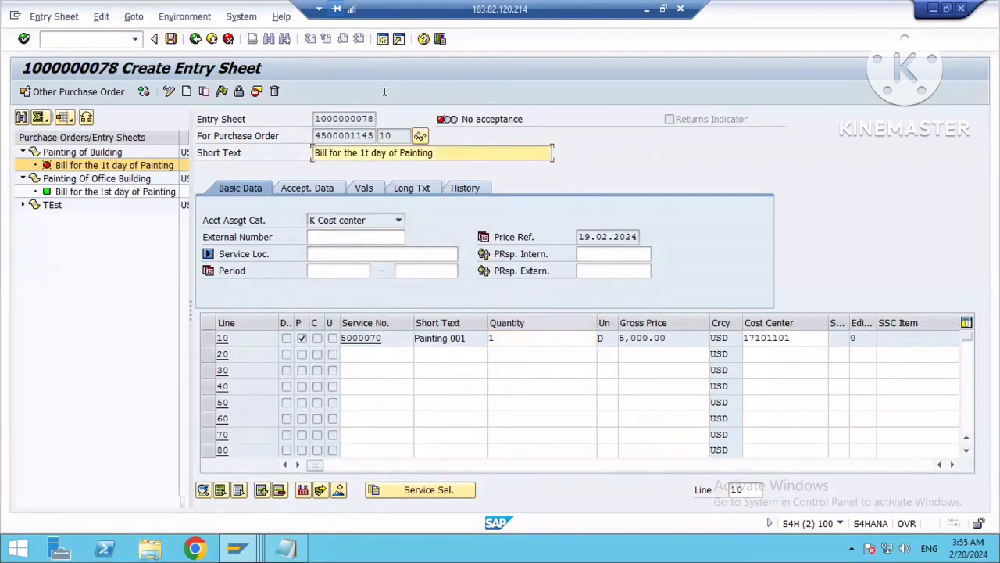
pyautogui.click(522, 335)
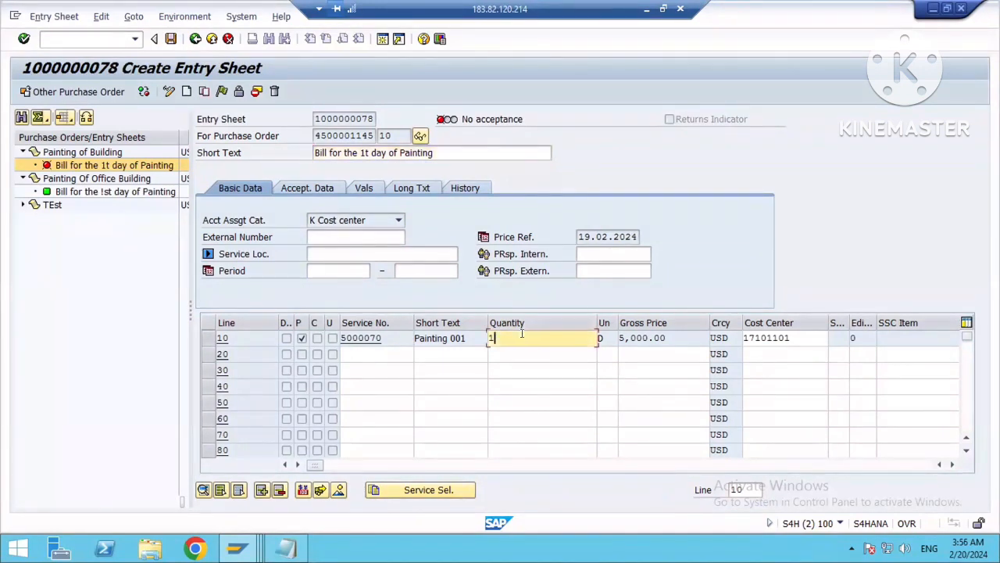
pyautogui.press('Return')
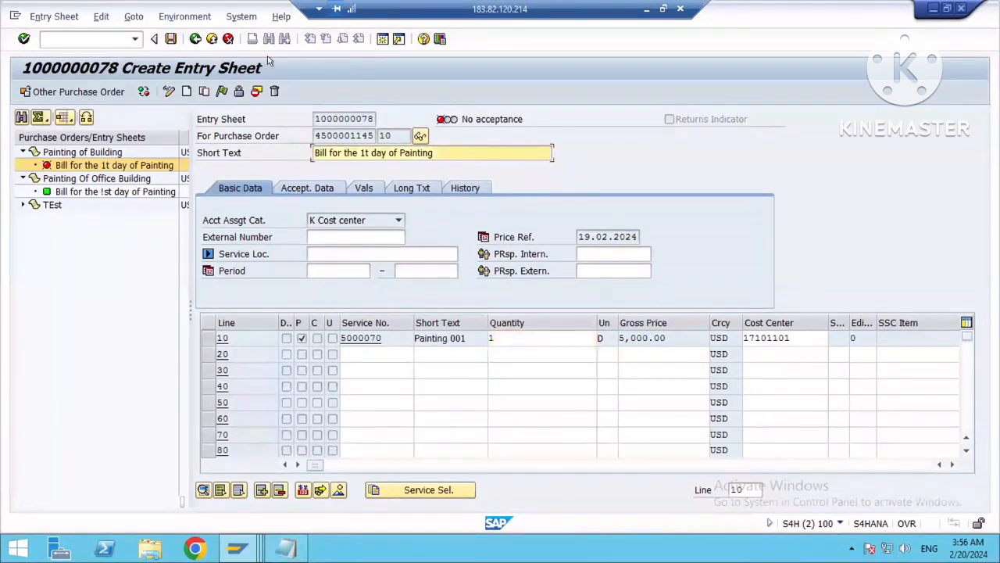
pyautogui.click(221, 91)
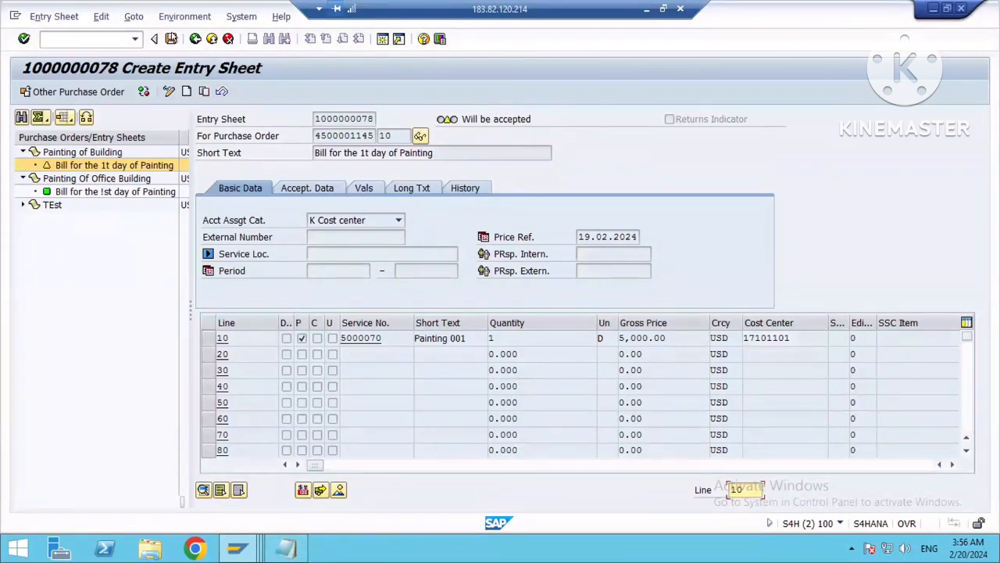
pyautogui.click(169, 38)
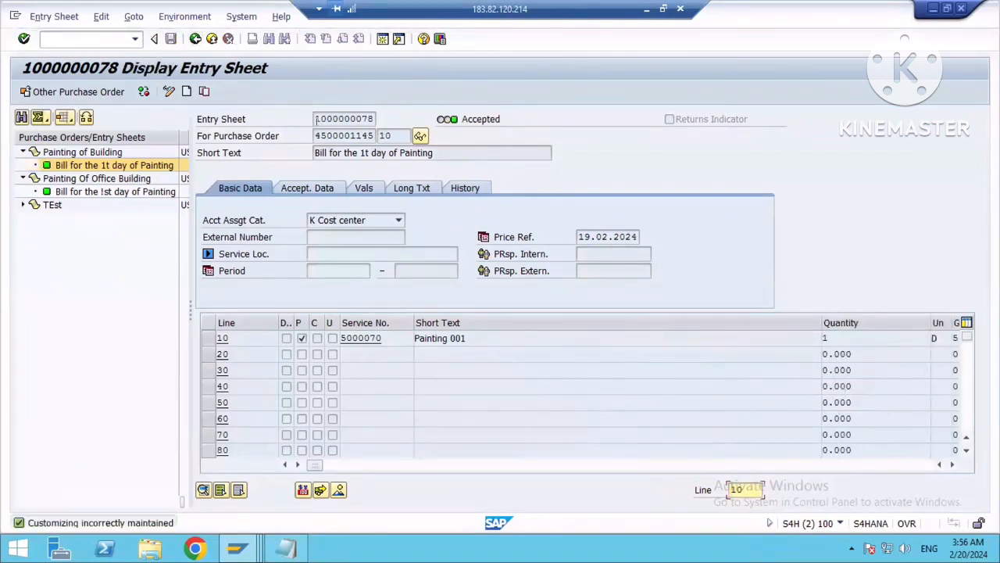
# Copy the entry sheet number and record it in Notepad on a new line under point 4, prefixed with "SES-".
pyautogui.moveTo(310, 118); pyautogui.dragTo(376, 117)
pyautogui.hotkey('ctrl', 'c')
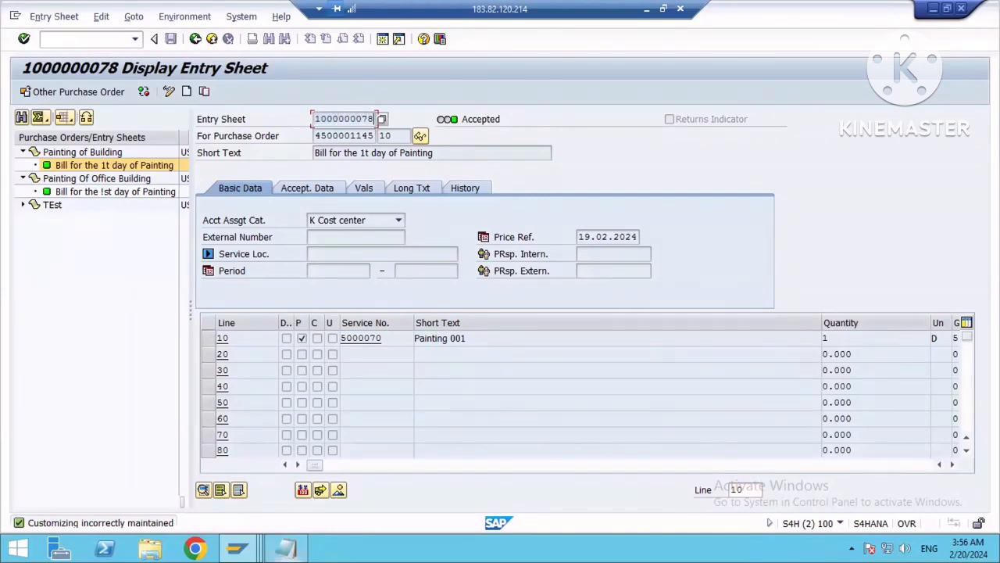
pyautogui.click(286, 549)
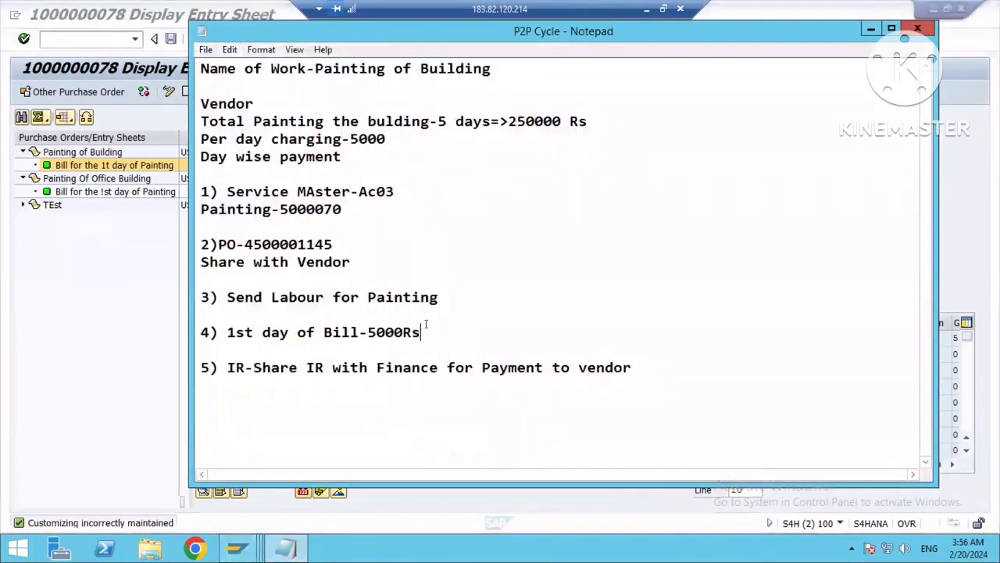
pyautogui.press('Return')
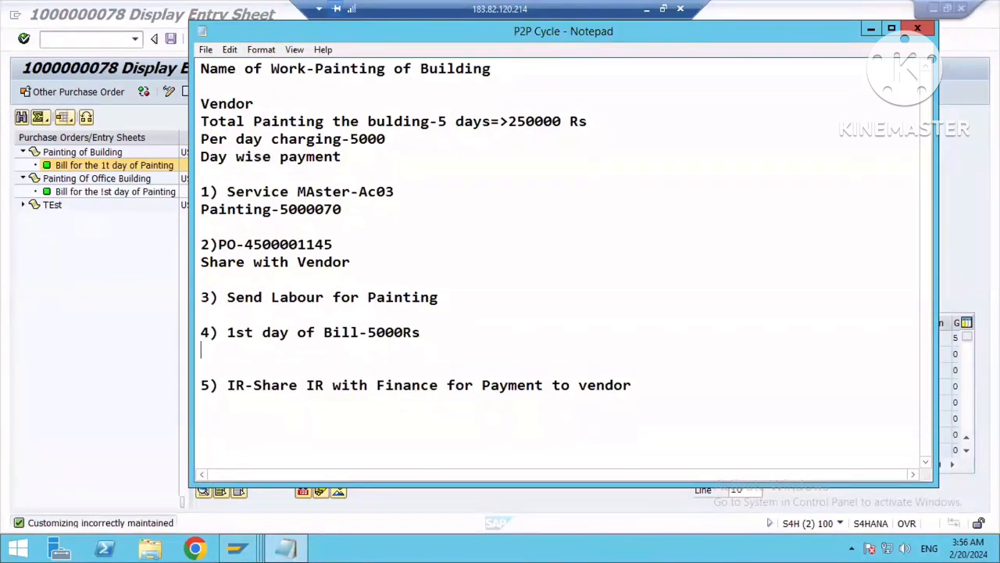
pyautogui.write('SES-')
pyautogui.hotkey('ctrl', 'v')
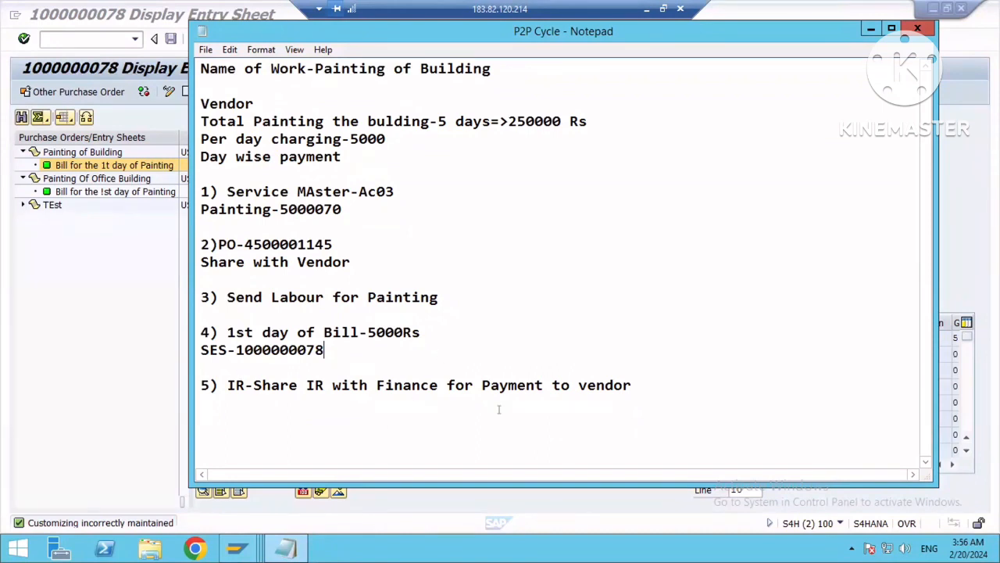
# Add the line "w.r.t SES" under point 5 of the notes and put Notepad out of the way.
pyautogui.press('End')
pyautogui.press('Return')
pyautogui.write('w.r.t SES')
pyautogui.moveTo(232, 28); pyautogui.dragTo(234, 81)
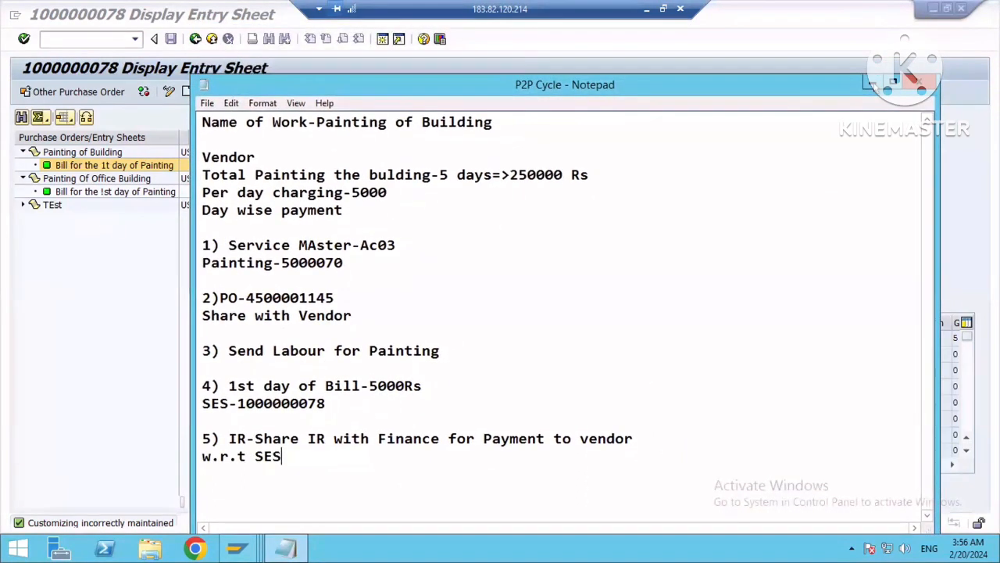
pyautogui.click(874, 85)
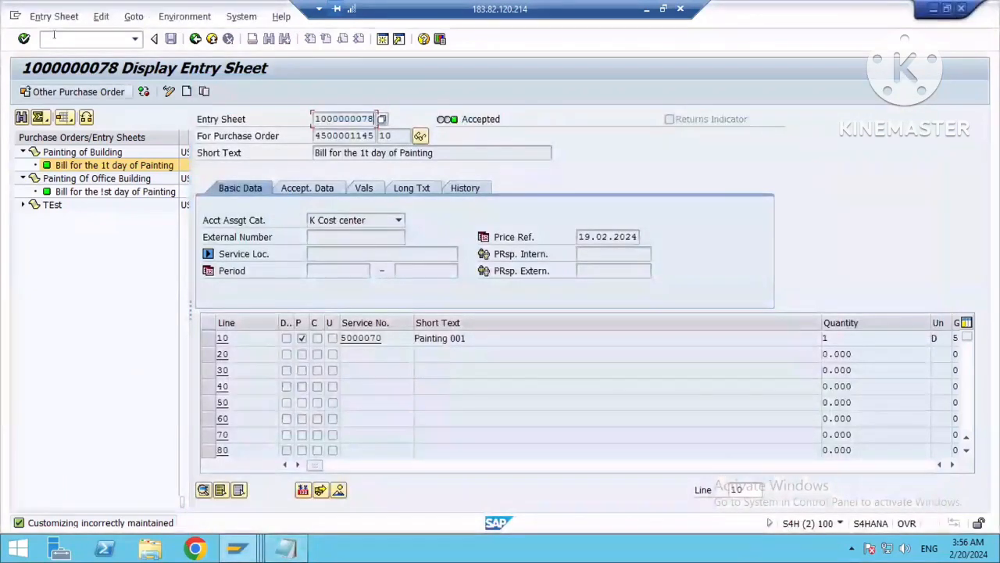
# In SAP, start transaction MIRO and fill in invoice date 19.02.2024 and reference 1234555.
pyautogui.click(54, 36)
pyautogui.write('/nm')
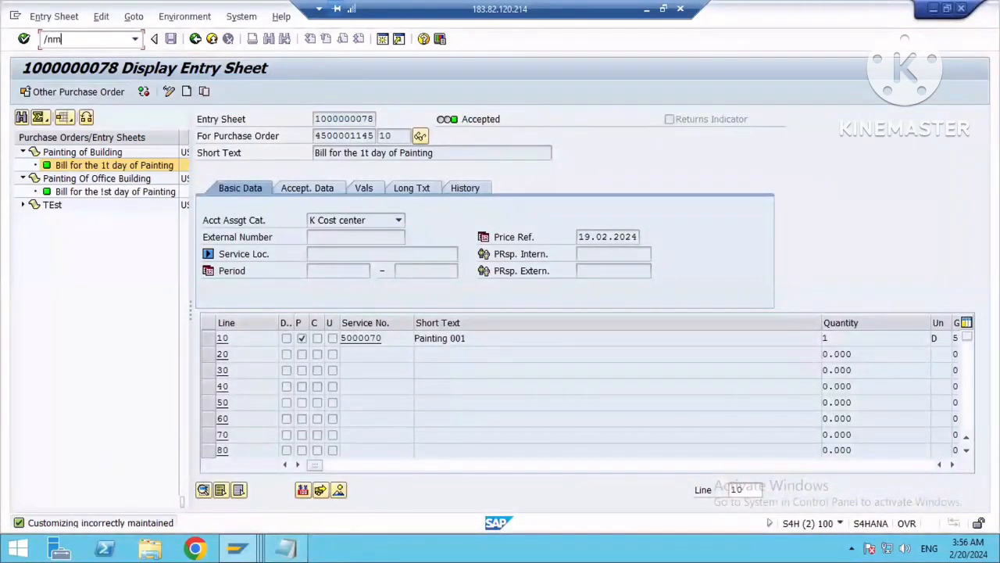
pyautogui.write('iro')
pyautogui.press('Return')
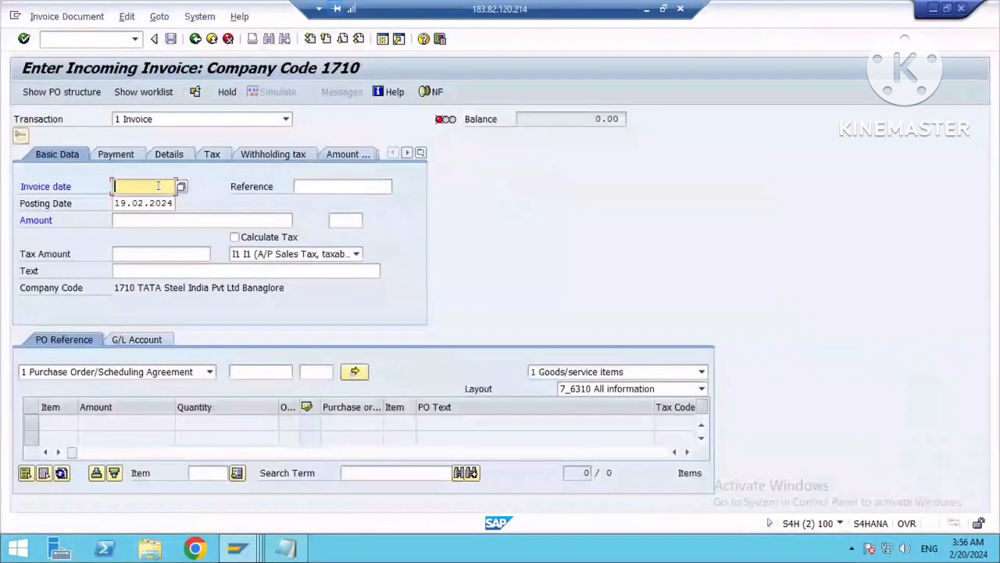
pyautogui.click(144, 201)
pyautogui.click(303, 186)
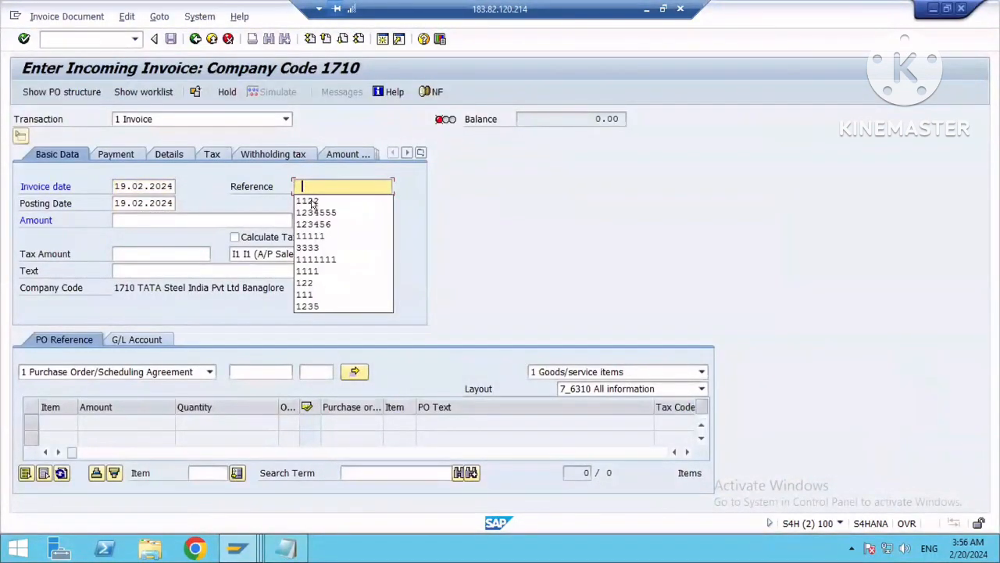
pyautogui.click(316, 212)
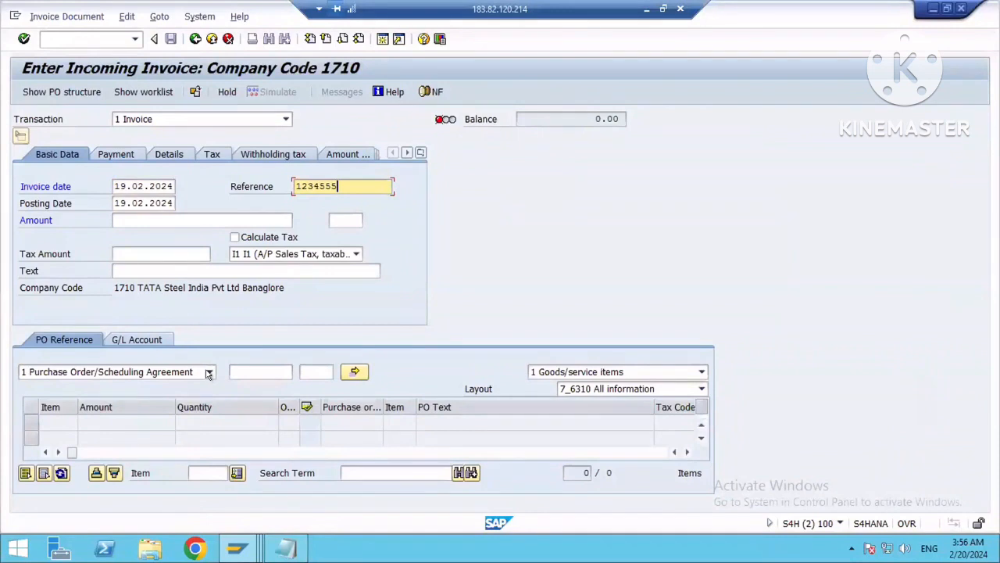
# Make Service Entry Sheet the invoice's reference category and load the item from the copied entry sheet number.
pyautogui.click(209, 373)
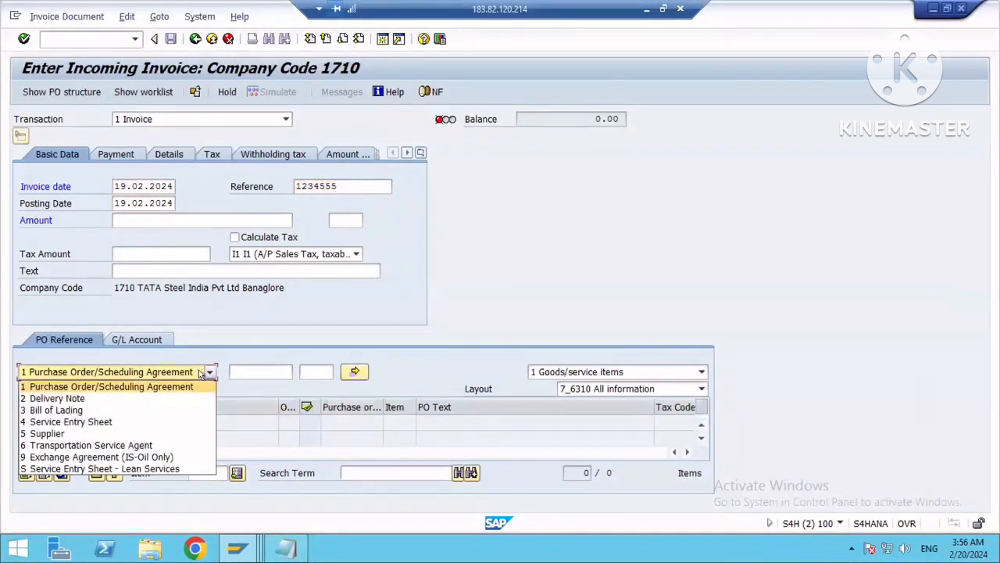
pyautogui.click(69, 422)
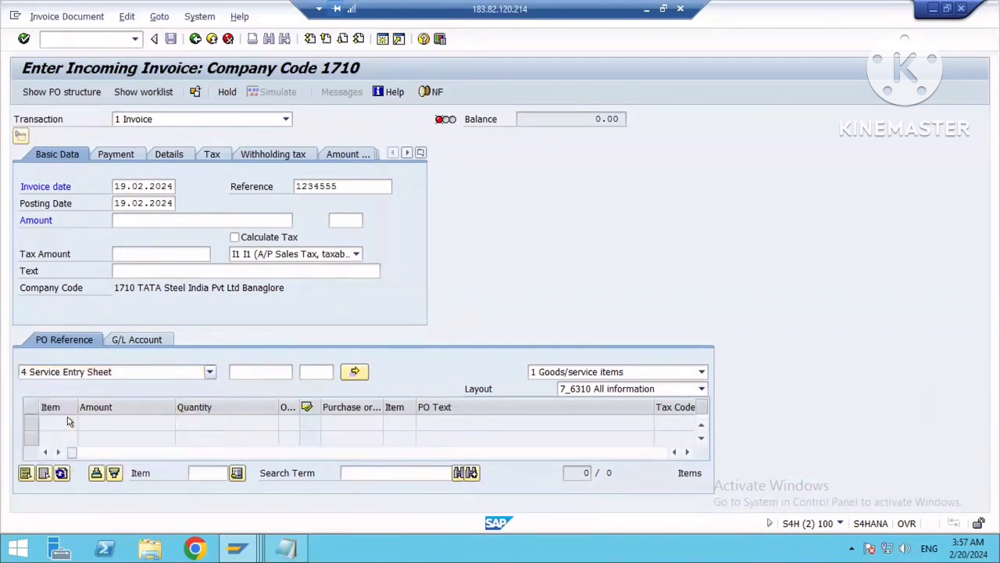
pyautogui.click(241, 369)
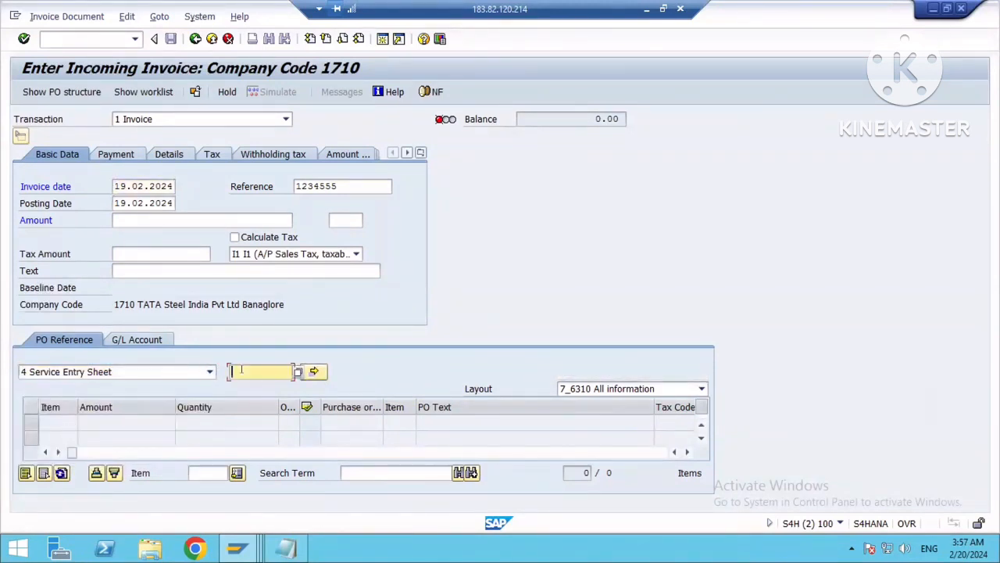
pyautogui.hotkey('ctrl', 'v')
pyautogui.press('Return')
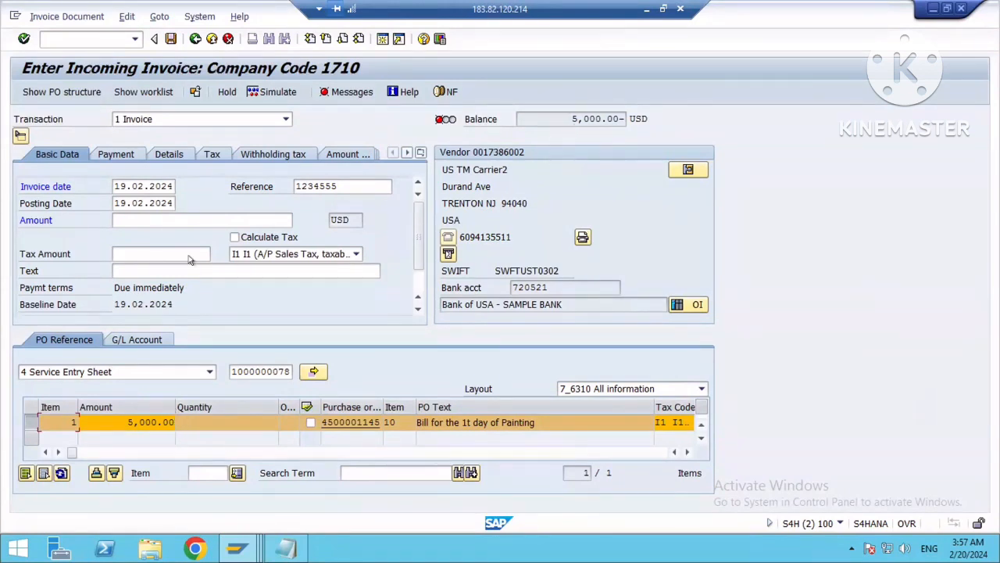
# Set the invoice amount to 5000 and post the incoming invoice.
pyautogui.click(116, 219)
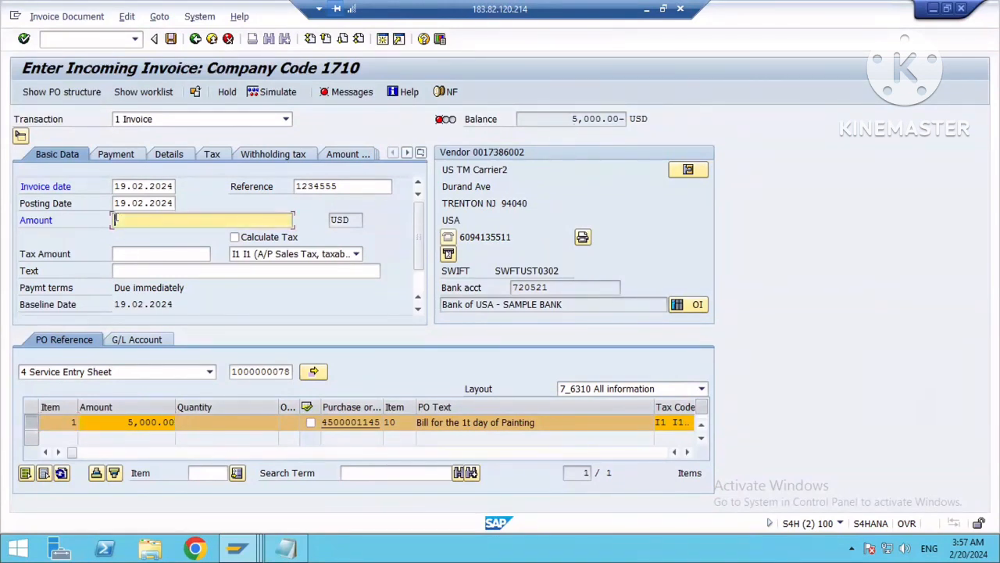
pyautogui.write('5000')
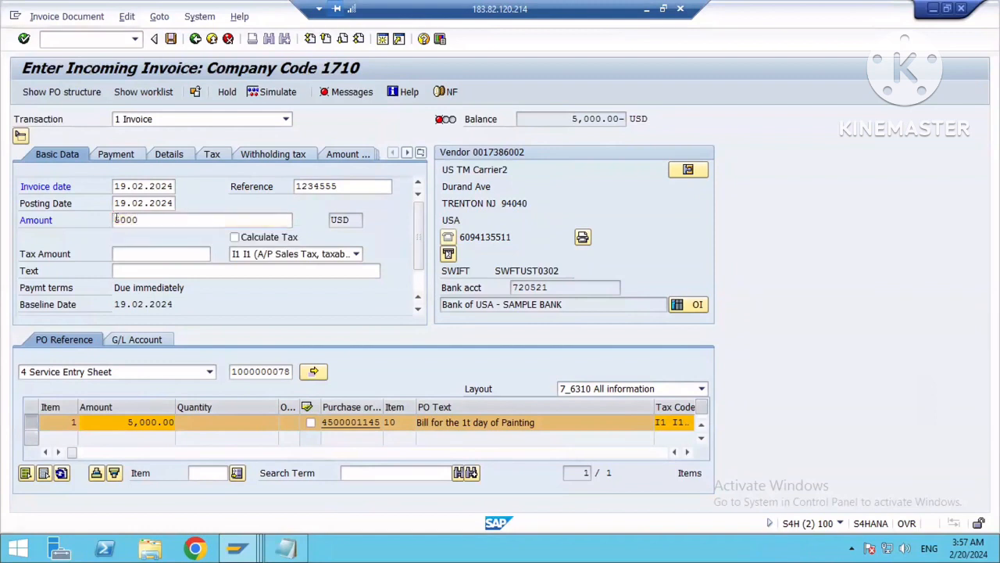
pyautogui.press('Return')
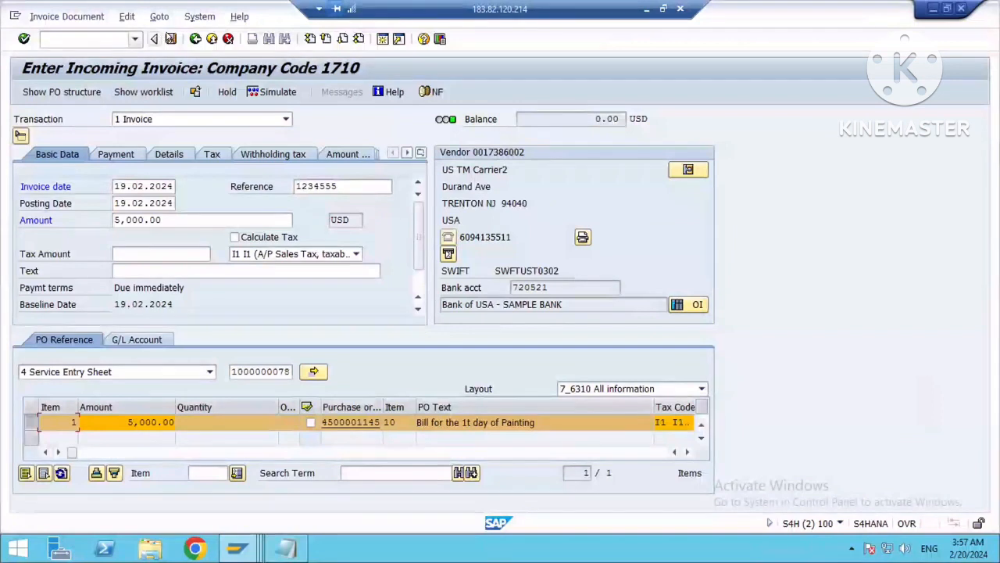
pyautogui.click(172, 39)
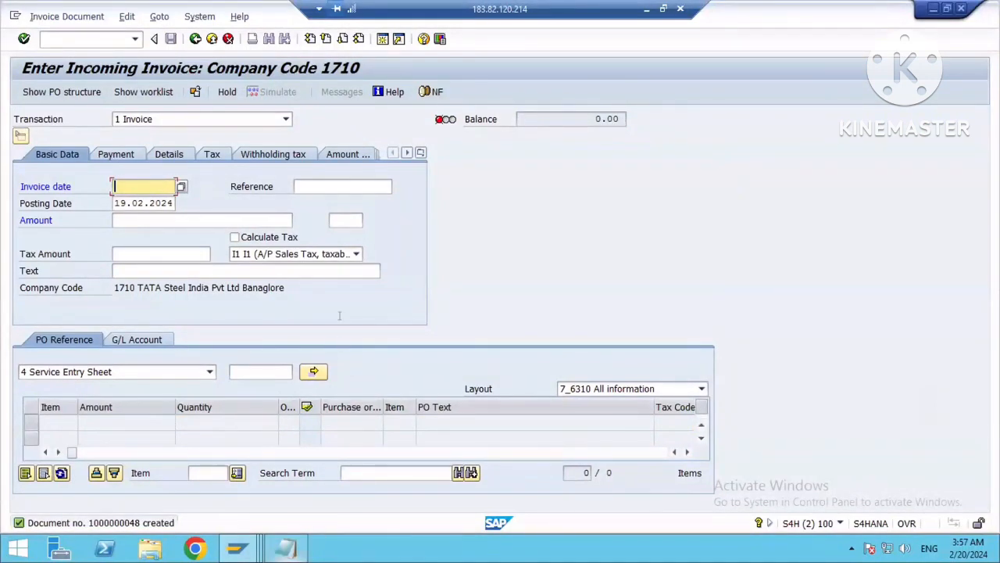
# Switch to Notepad, review the per-day charge, first-day bill and service master lines, and clear the notes.
pyautogui.click(286, 547)
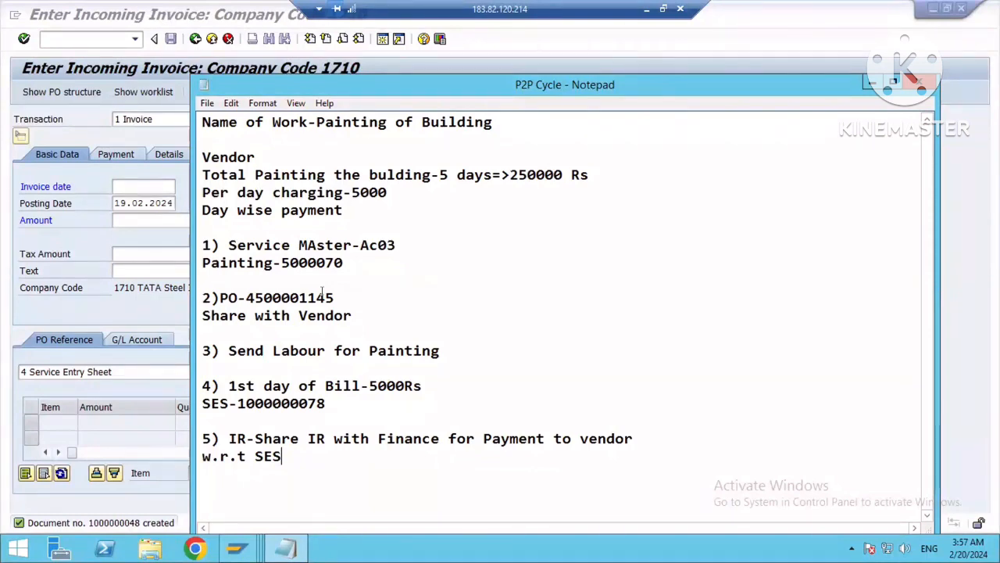
pyautogui.click(342, 209)
pyautogui.moveTo(386, 191); pyautogui.dragTo(349, 189)
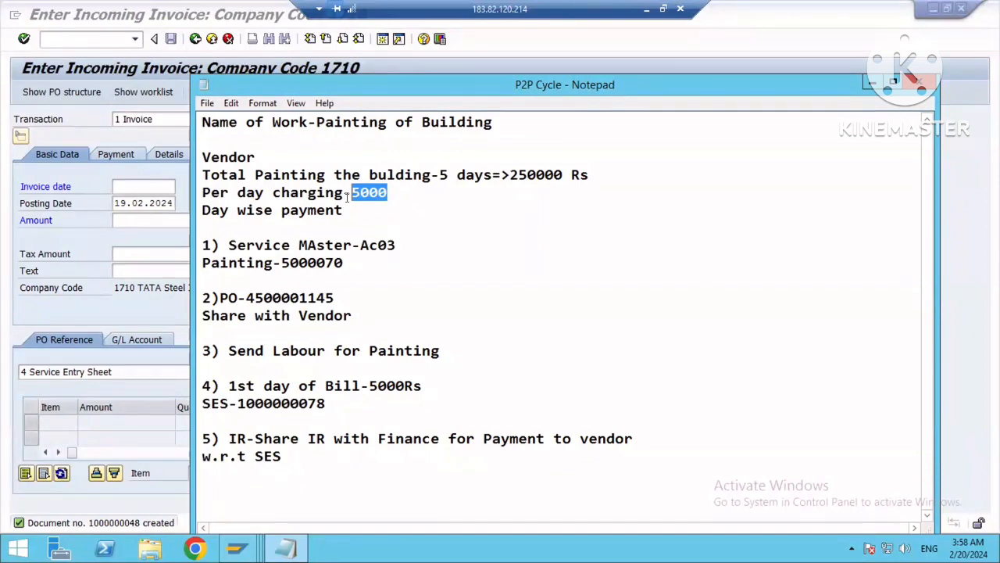
pyautogui.press('Down')
pyautogui.click(438, 382)
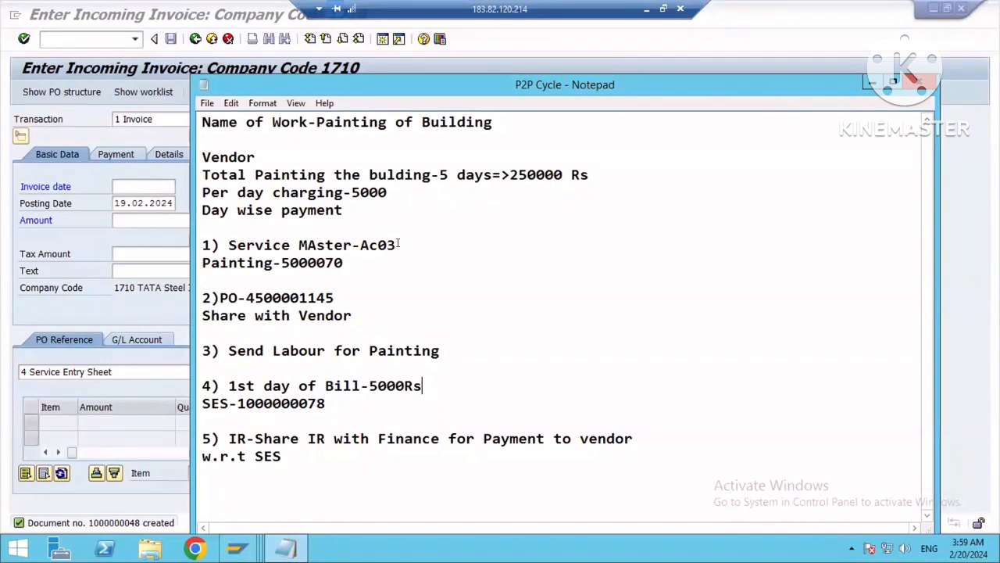
pyautogui.click(397, 244)
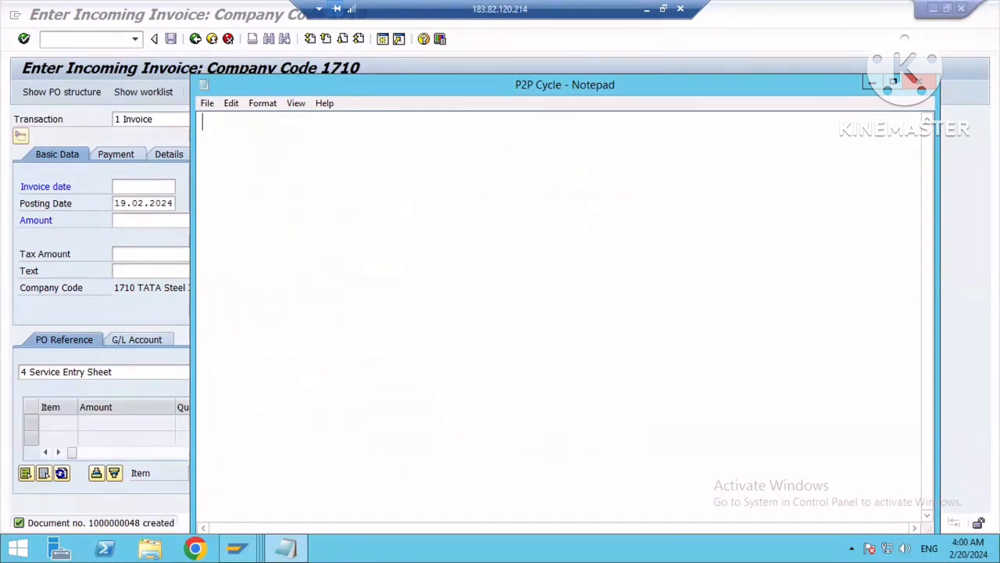
# Write the heading Assignment and, after a blank line, "Create 2 Matreial MAster1-NALG, 1-UNBW PO-GR-IR".
pyautogui.write('Assignmen')
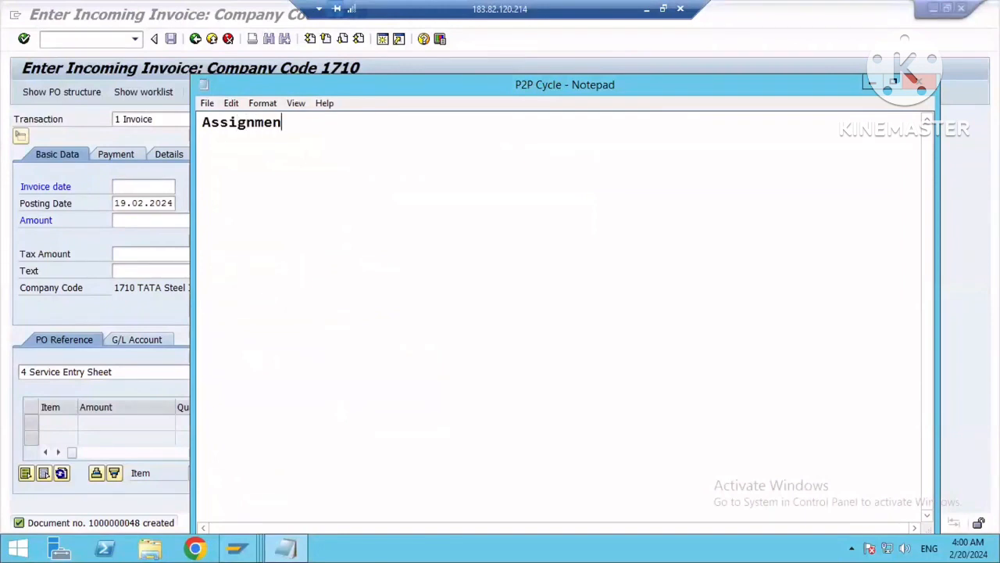
pyautogui.write('t')
pyautogui.press('Return')
pyautogui.press('Return')
pyautogui.write('Create ')
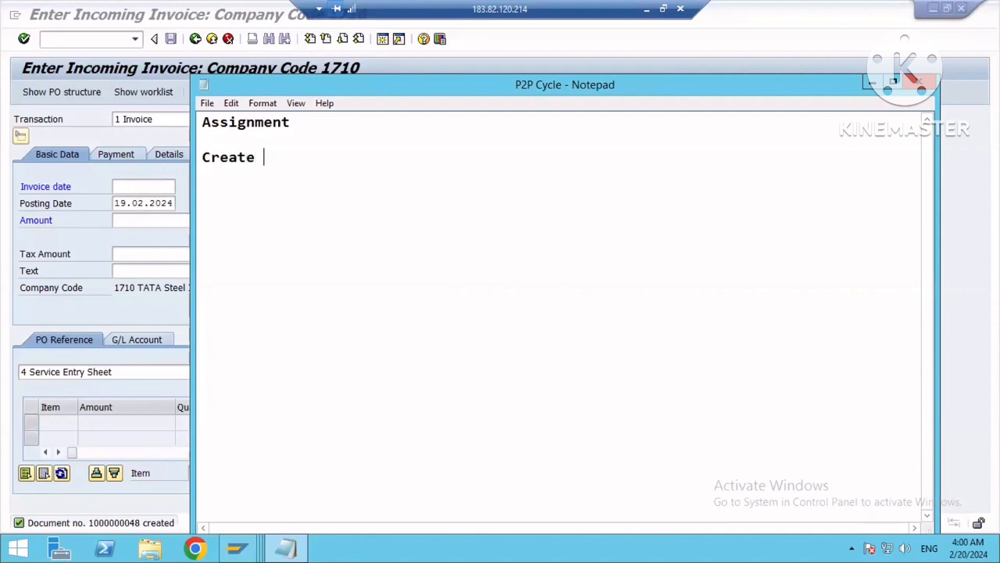
pyautogui.write('2 Matreial MAster')
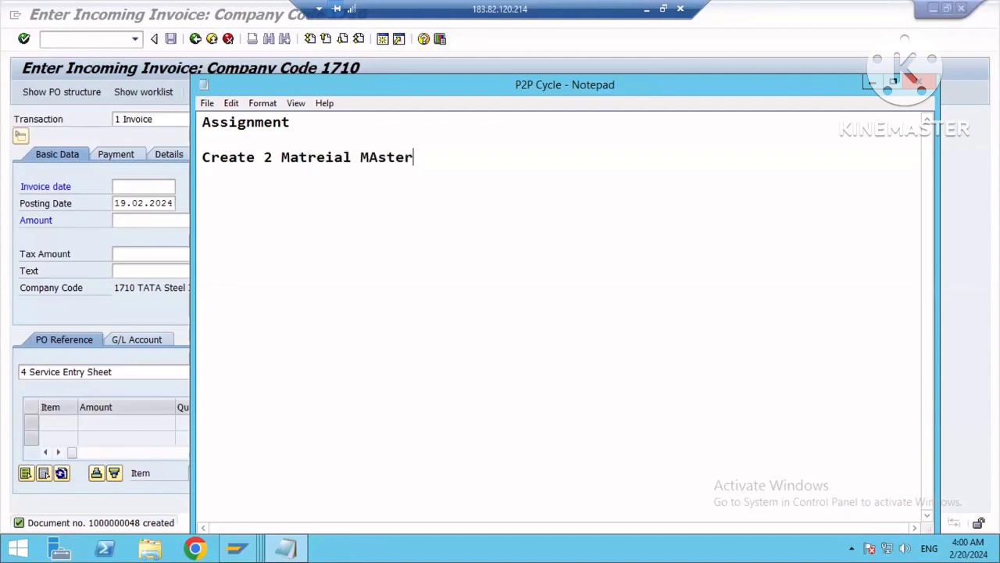
pyautogui.write('1-NALG, 1')
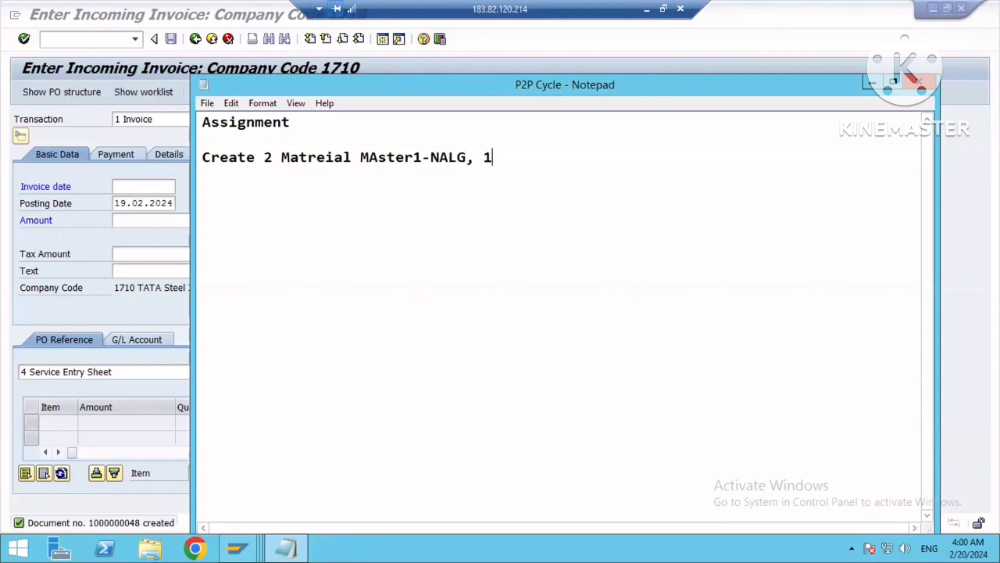
pyautogui.write('-UNBW')
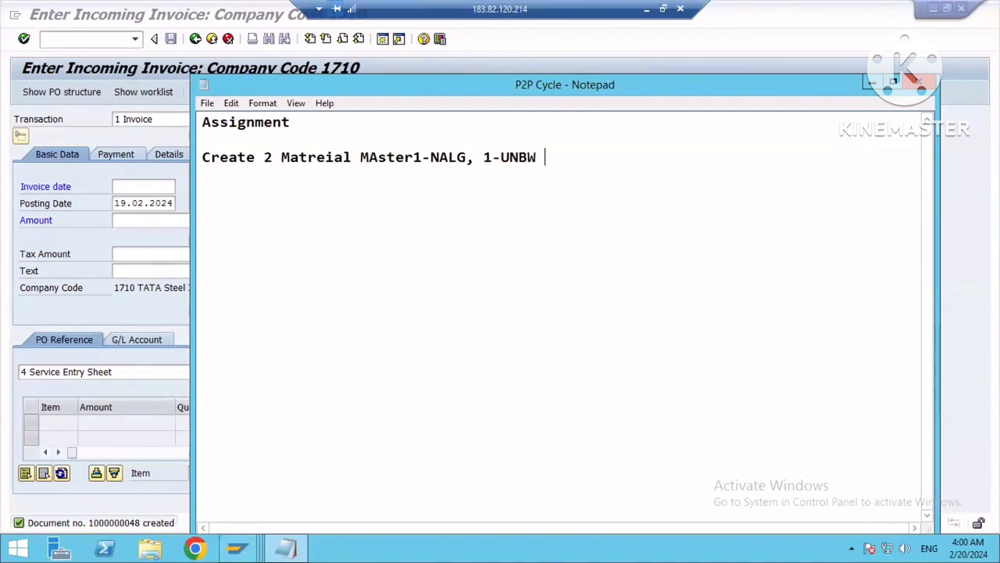
pyautogui.write(' PO-GR')
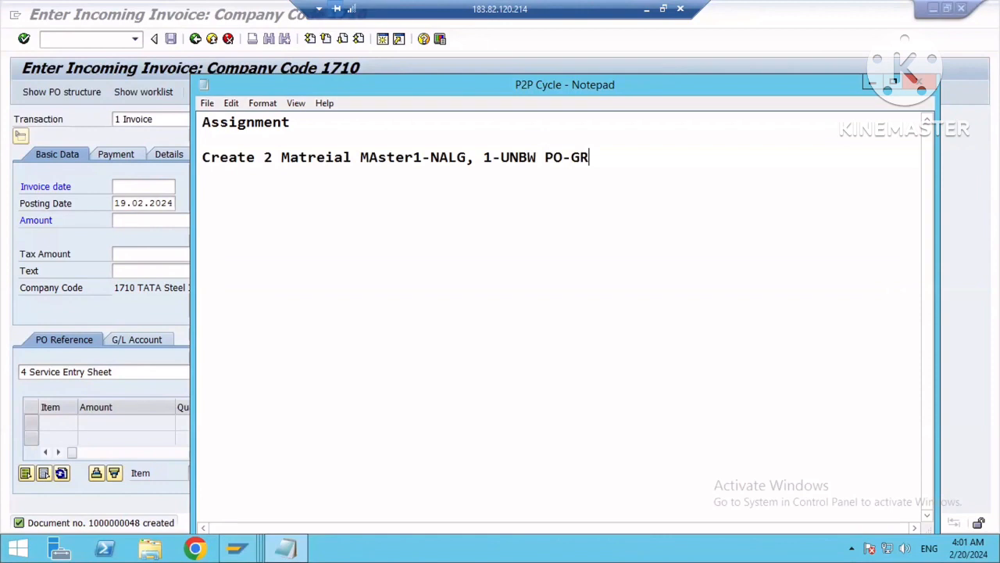
pyautogui.write('-IR')
pyautogui.press('Return')
# Add the second assignment line "craete Blanket PO-IR".
pyautogui.write('craete ')
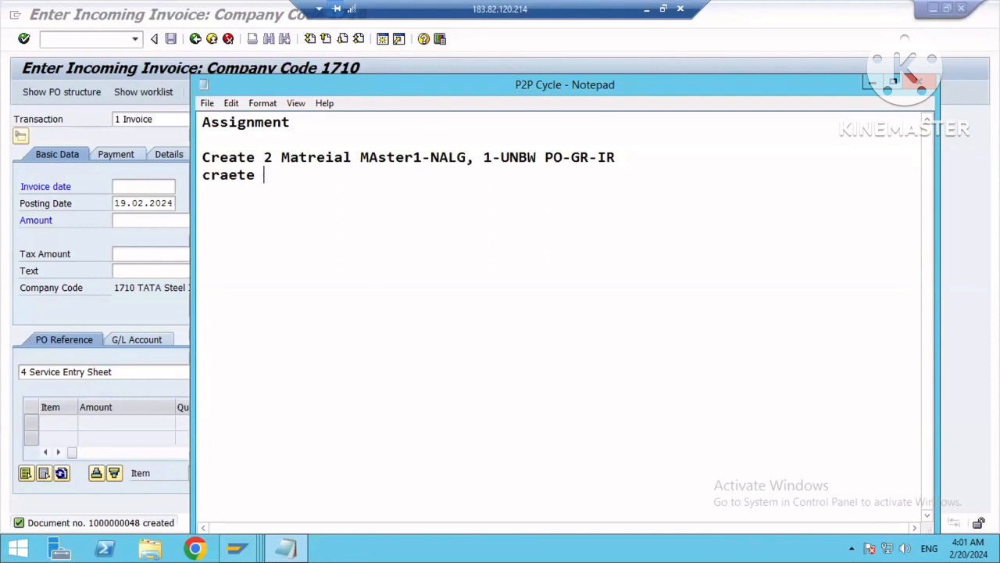
pyautogui.write('Blanket PO')
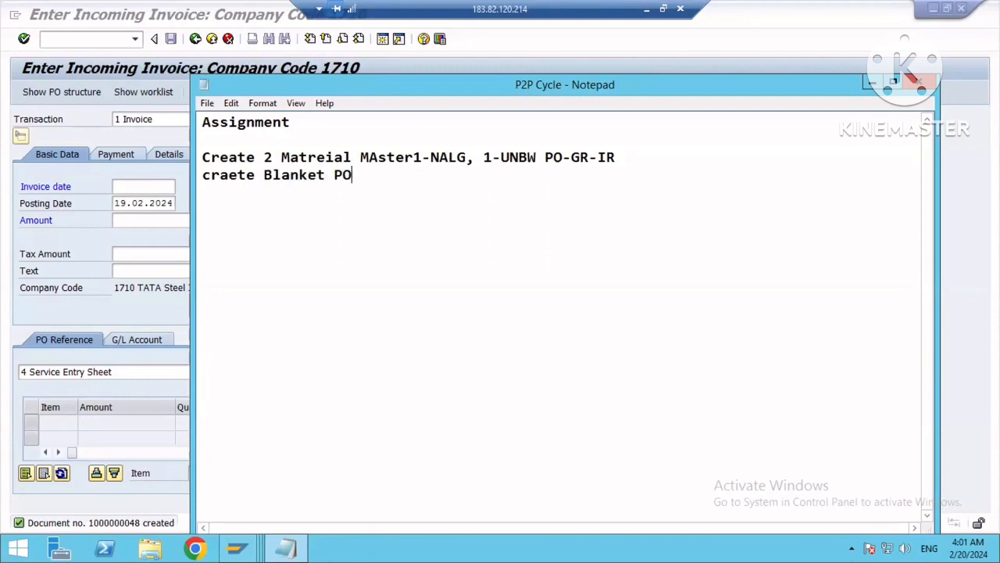
pyautogui.write('->')
pyautogui.press('BackSpace')
pyautogui.write('IR')
pyautogui.press('Return')
# Add the third assignment line "Create 3 Service master-3PO-3SES-3IR".
pyautogui.write('Crrate')
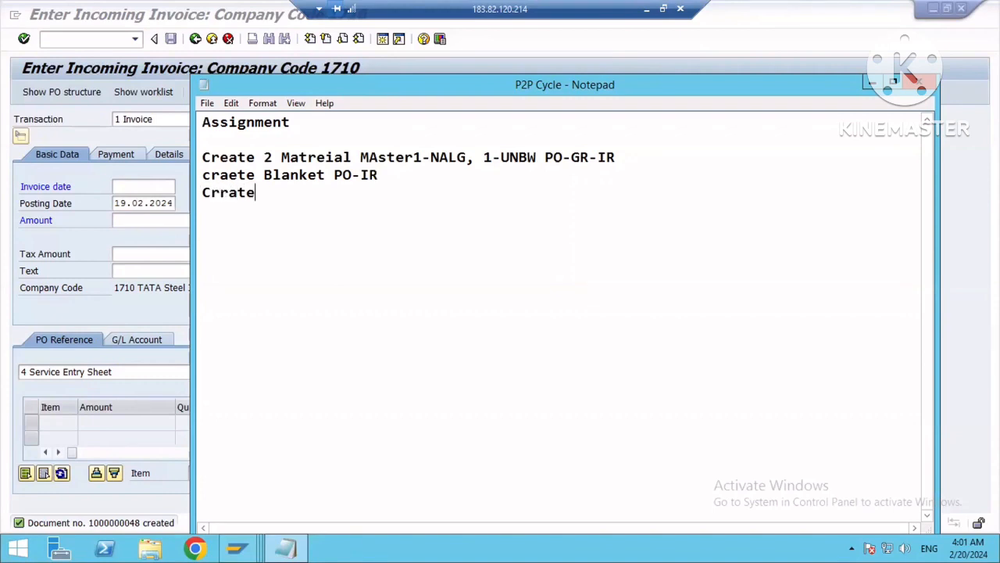
pyautogui.press('BackSpace')
pyautogui.press('BackSpace')
pyautogui.press('BackSpace')
pyautogui.press('BackSpace')
pyautogui.press('BackSpace')
pyautogui.write('reate 3 Service master')
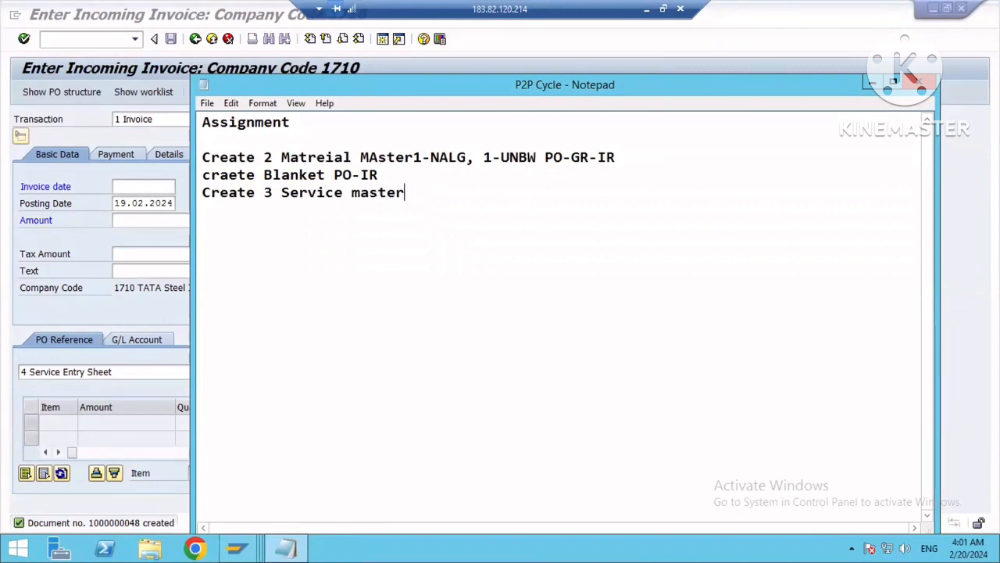
pyautogui.write('-')
pyautogui.write('PO')
pyautogui.press('BackSpace')
pyautogui.press('BackSpace')
pyautogui.write('3PO-3SES-')
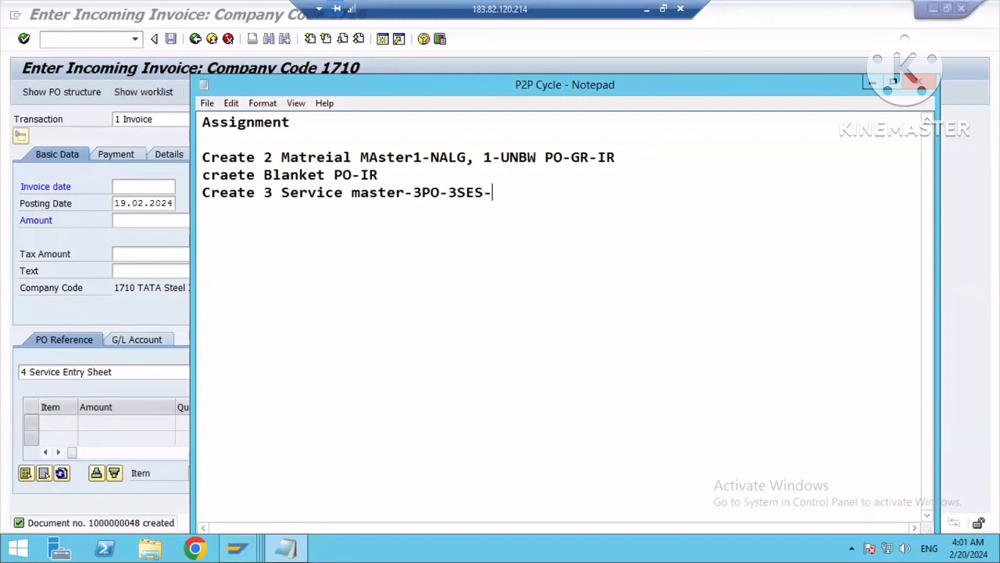
pyautogui.write('3IR')
# Number the three assignment lines 1), 2) and 3) at their beginnings.
pyautogui.click(200, 156)
pyautogui.write('10')
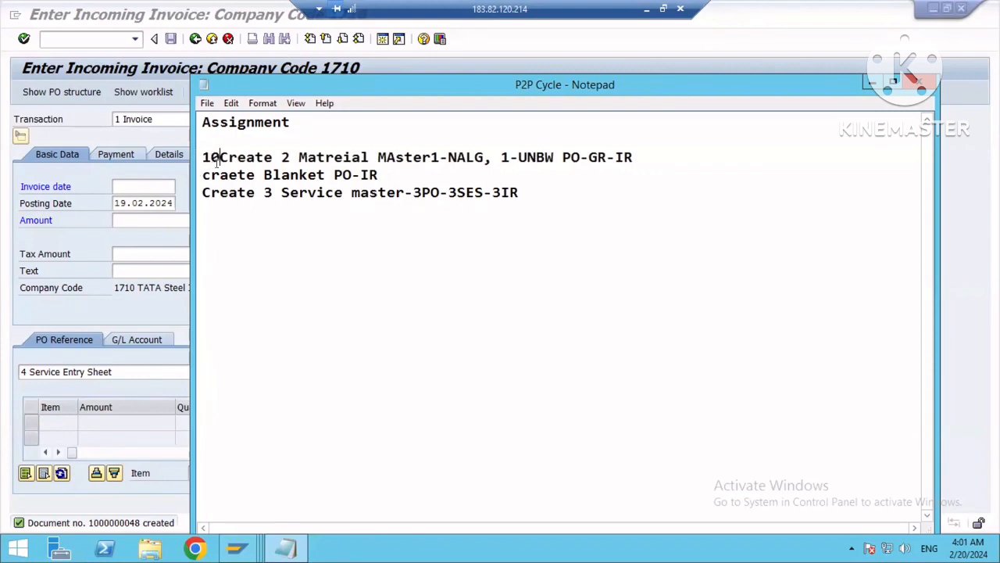
pyautogui.press('BackSpace')
pyautogui.write(')')
pyautogui.click(202, 175)
pyautogui.write('2)')
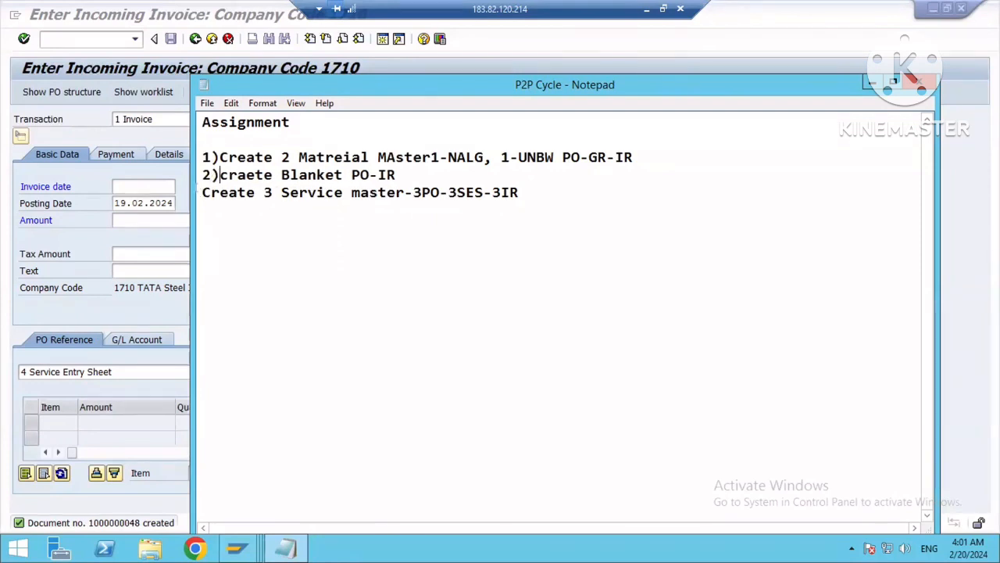
pyautogui.click(203, 193)
pyautogui.write('3')
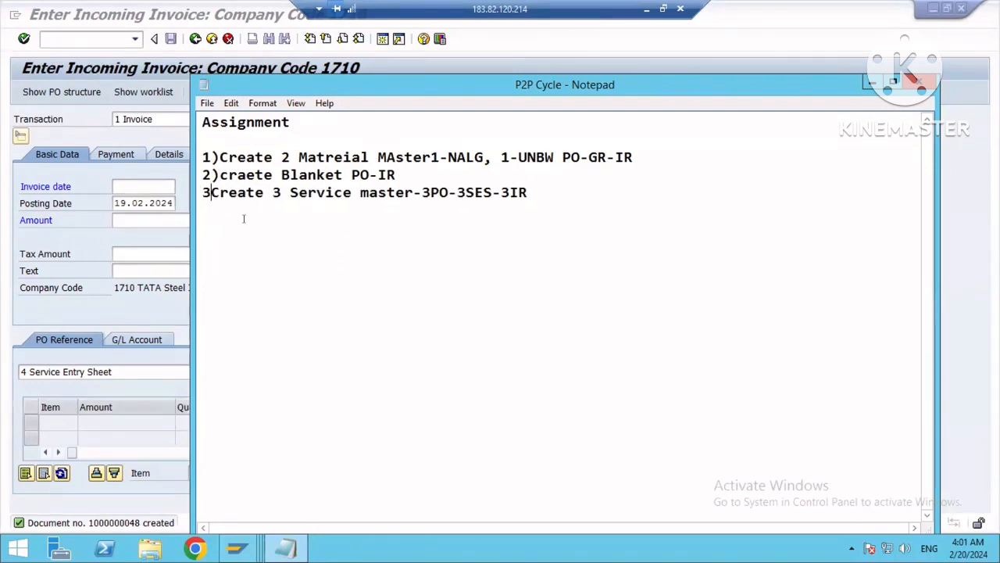
pyautogui.write(')')
pyautogui.click(597, 193)
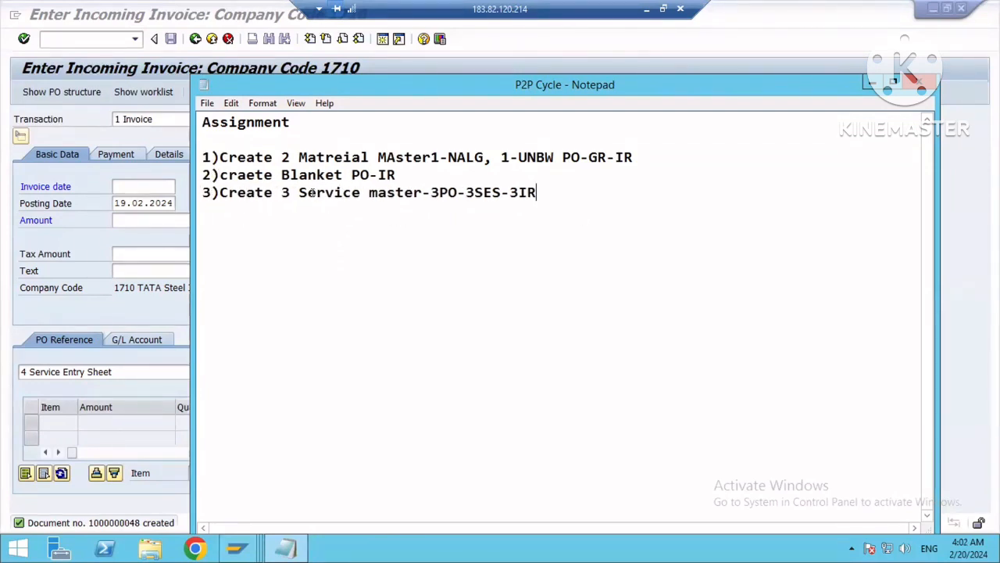
# Review the service master line and then the whole assignment list.
pyautogui.moveTo(308, 192); pyautogui.dragTo(422, 193)
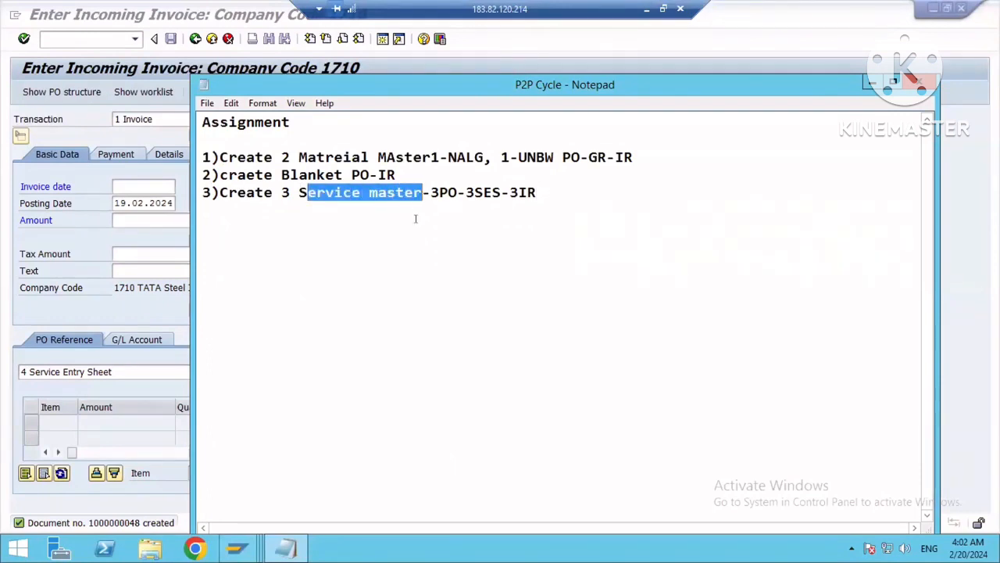
pyautogui.press('Right')
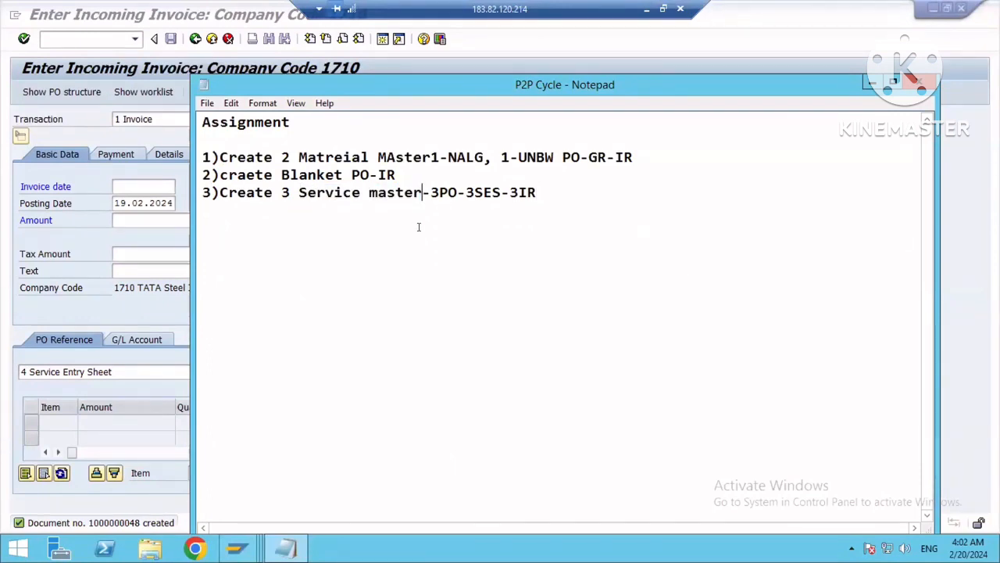
pyautogui.press('Right')
pyautogui.press('Right')
pyautogui.press('Right')
pyautogui.press('Right')
pyautogui.press('Right')
pyautogui.press('Right')
pyautogui.press('Right')
pyautogui.press('Right')
pyautogui.press('Right')
pyautogui.press('Right')
pyautogui.moveTo(537, 192); pyautogui.dragTo(164, 123)
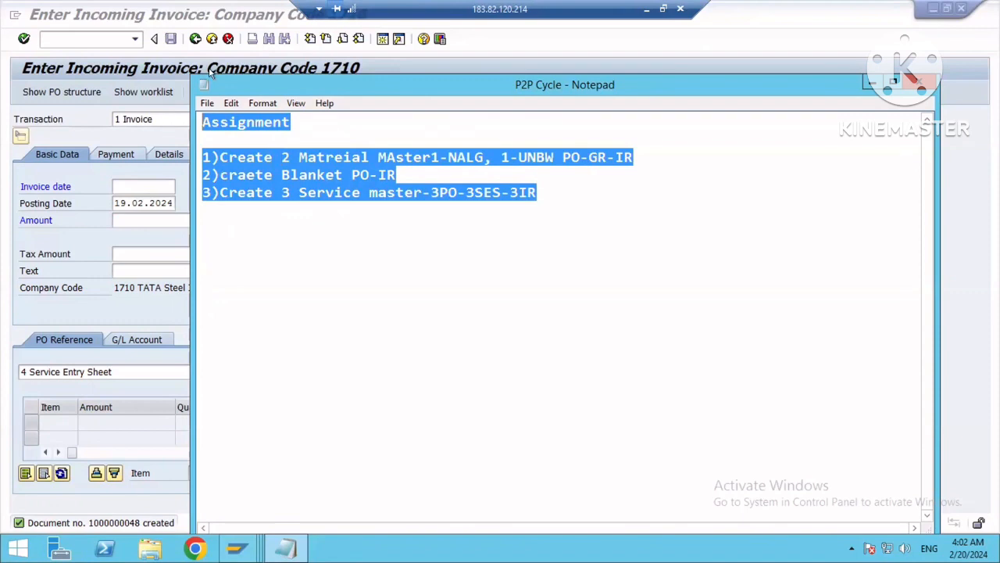
pyautogui.click(618, 415)
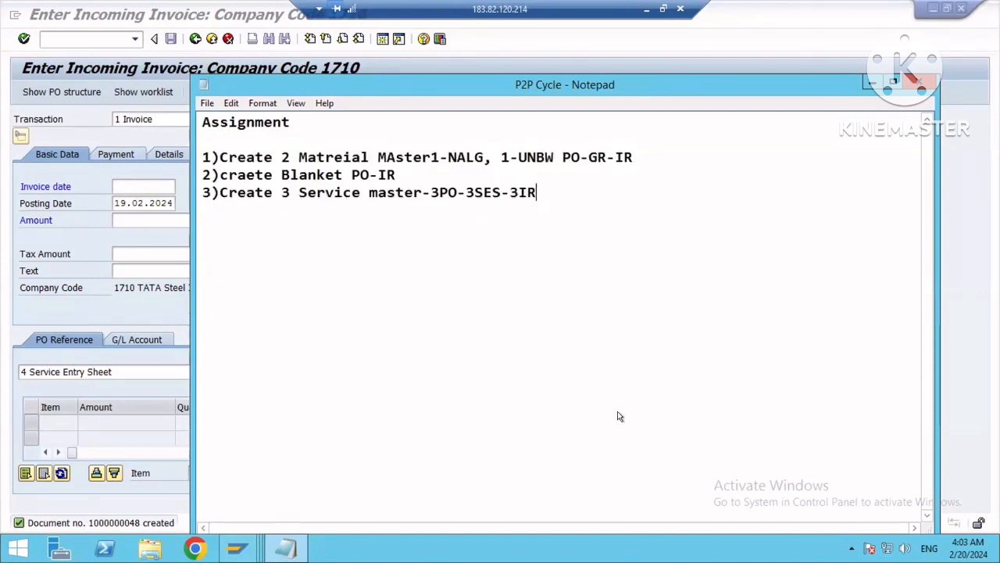
# Switch to SAP, leave the incoming invoice screen and enter the transaction code me2n without running it.
pyautogui.click(867, 78)
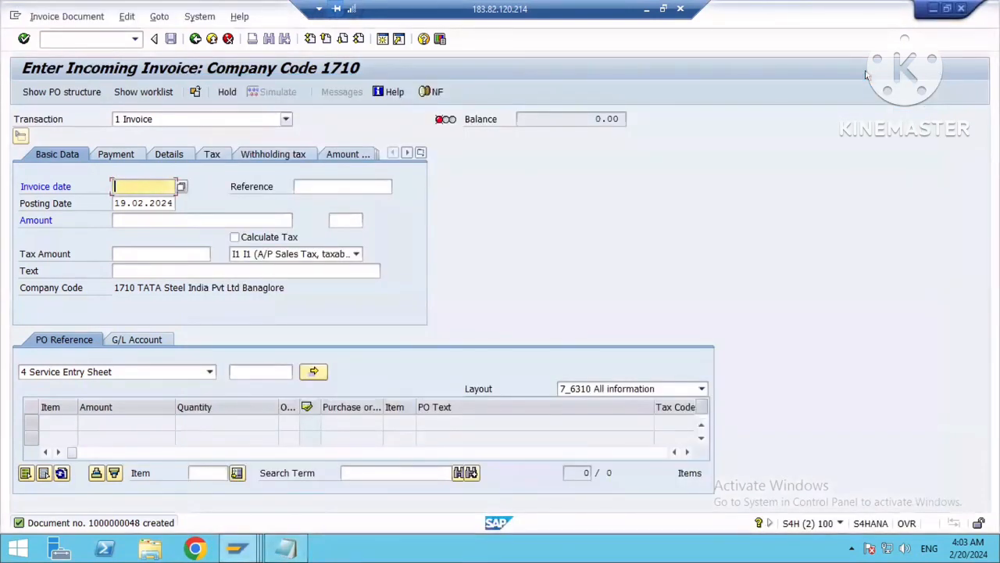
pyautogui.click(195, 39)
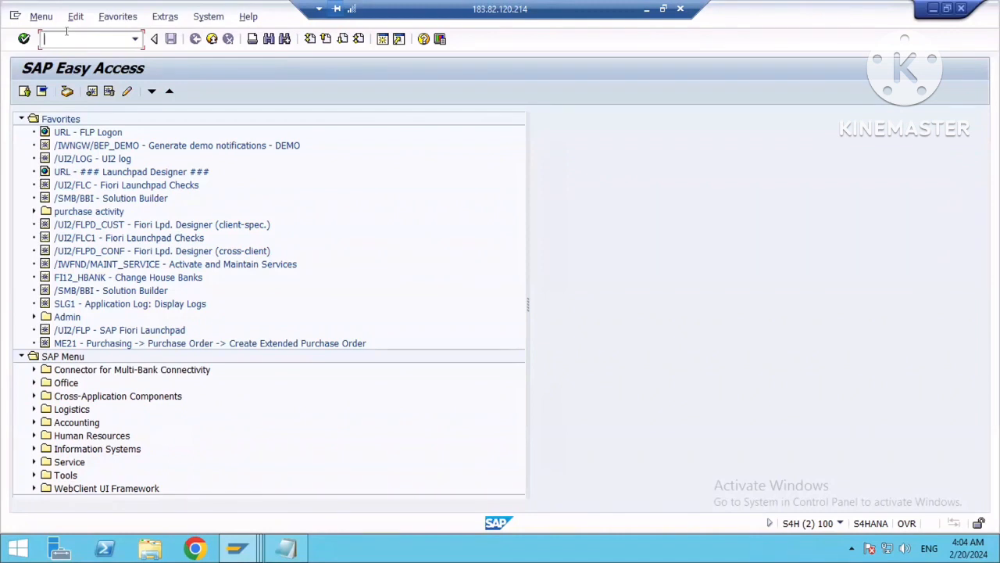
pyautogui.write('me2n')
# Switch to Notepad and add the note "ME2N-for PO List" below the assignment, separated by a blank line.
pyautogui.click(288, 547)
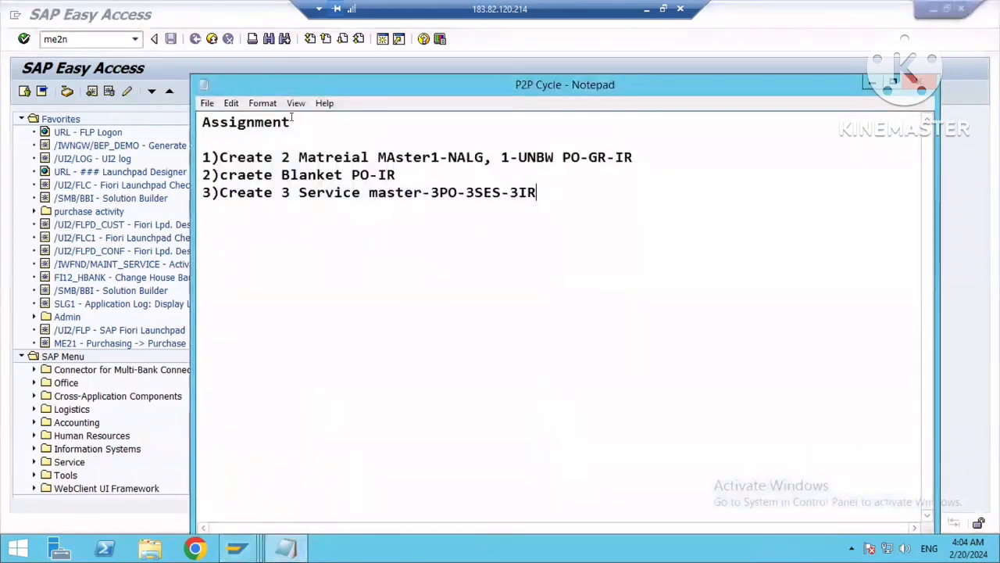
pyautogui.press('Return')
pyautogui.press('Return')
pyautogui.write('ME2N')
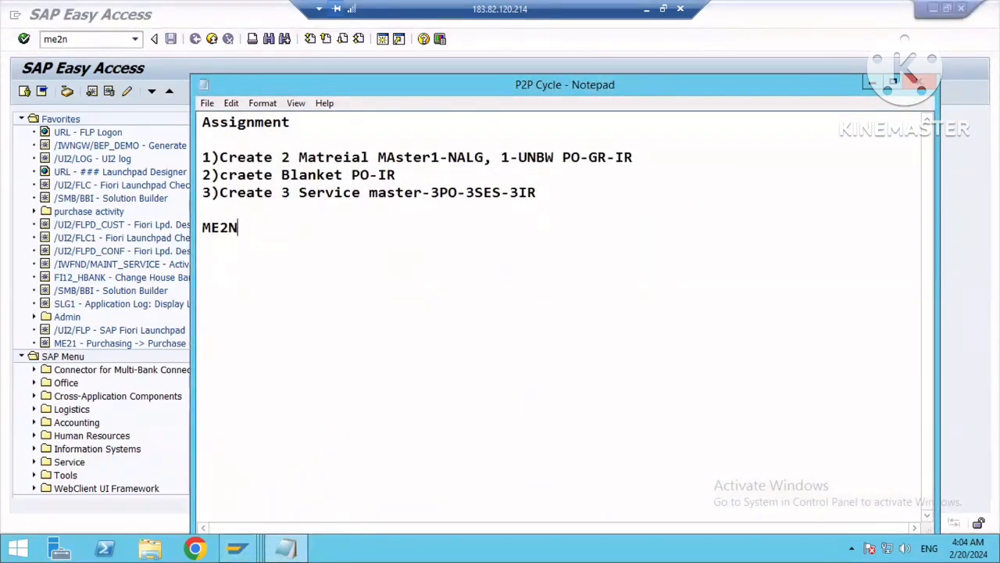
pyautogui.write('-for PO Li')
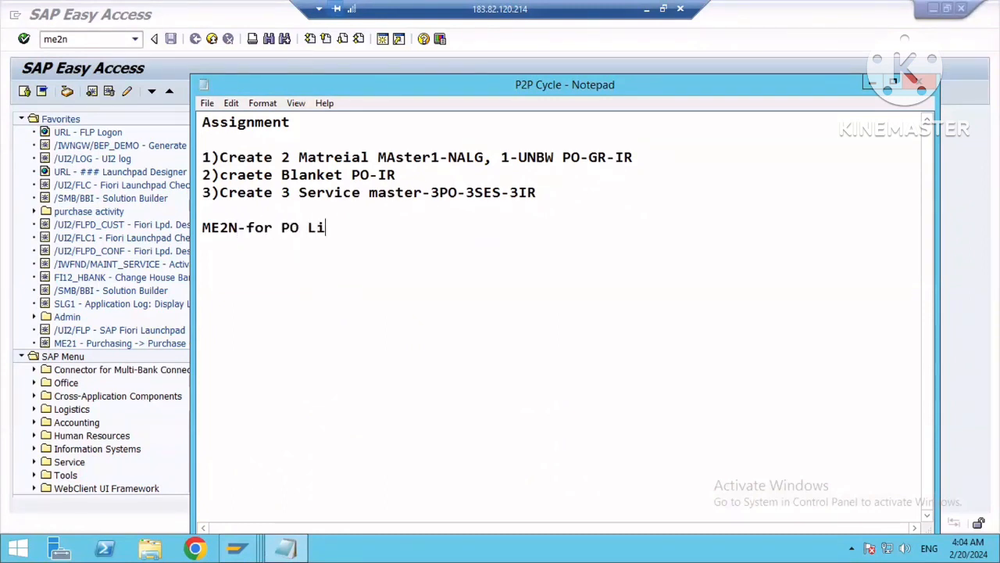
pyautogui.write('st')
# Switch back to SAP and run the entered transaction ME2N.
pyautogui.click(872, 81)
pyautogui.click(89, 39)
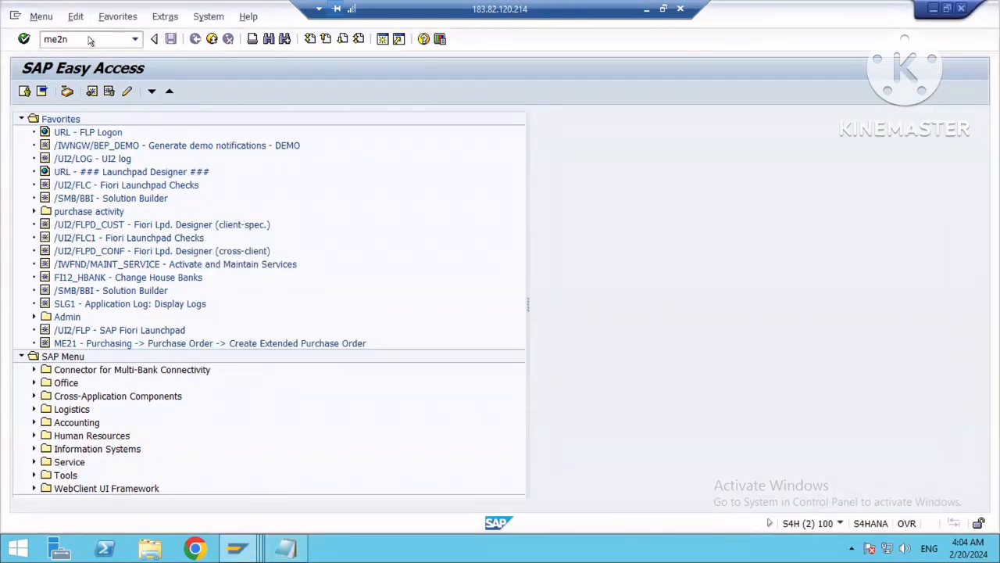
pyautogui.press('Return')
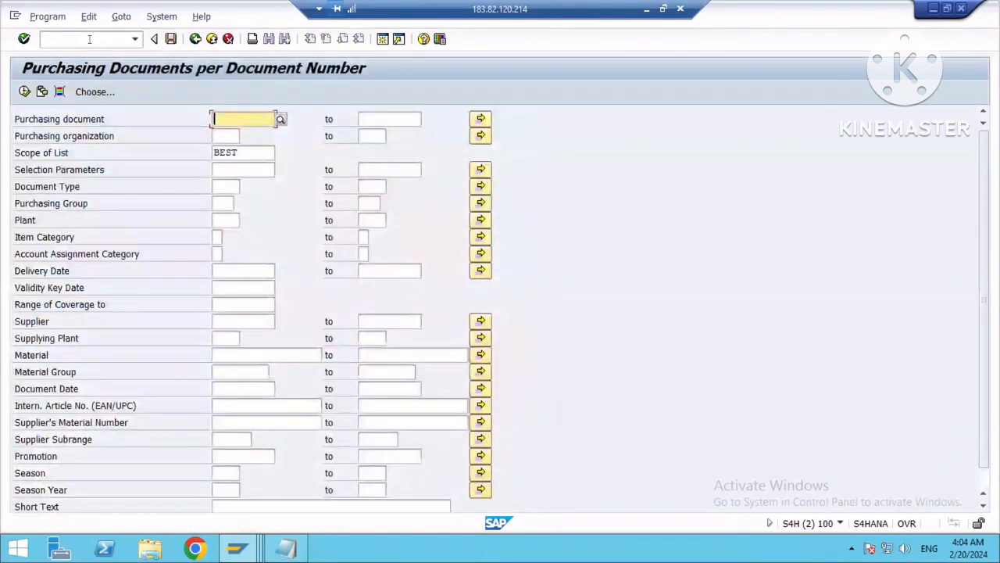
# Restrict the purchasing document selection to plant 1710, item category D and account assignment category K.
pyautogui.click(223, 219)
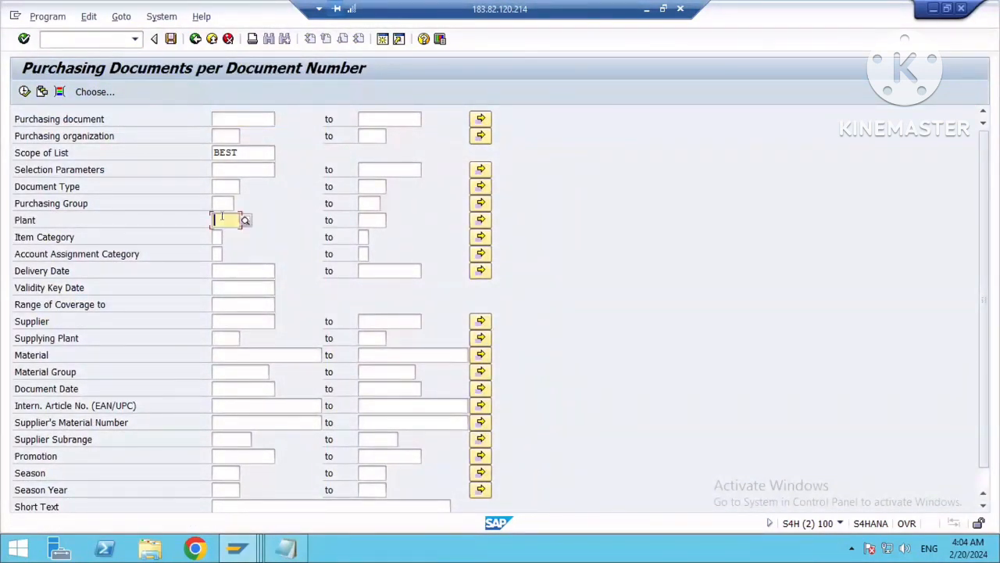
pyautogui.write('1710')
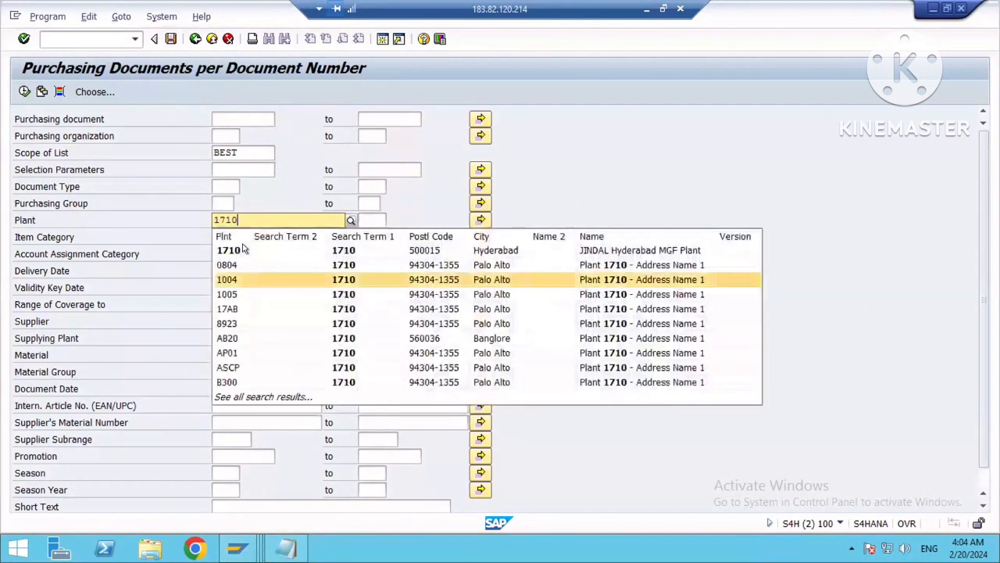
pyautogui.click(244, 250)
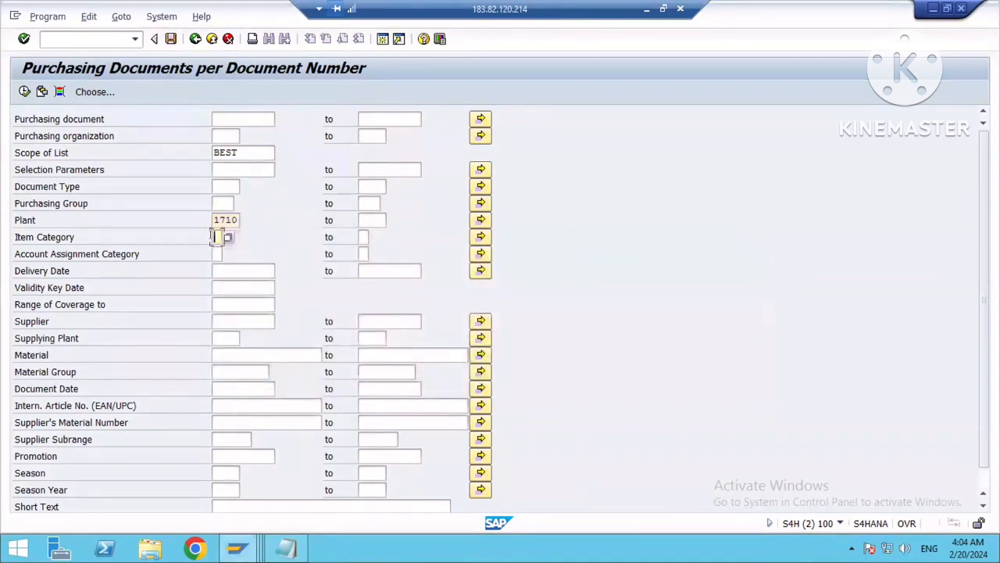
pyautogui.write('D')
pyautogui.doubleClick(211, 254)
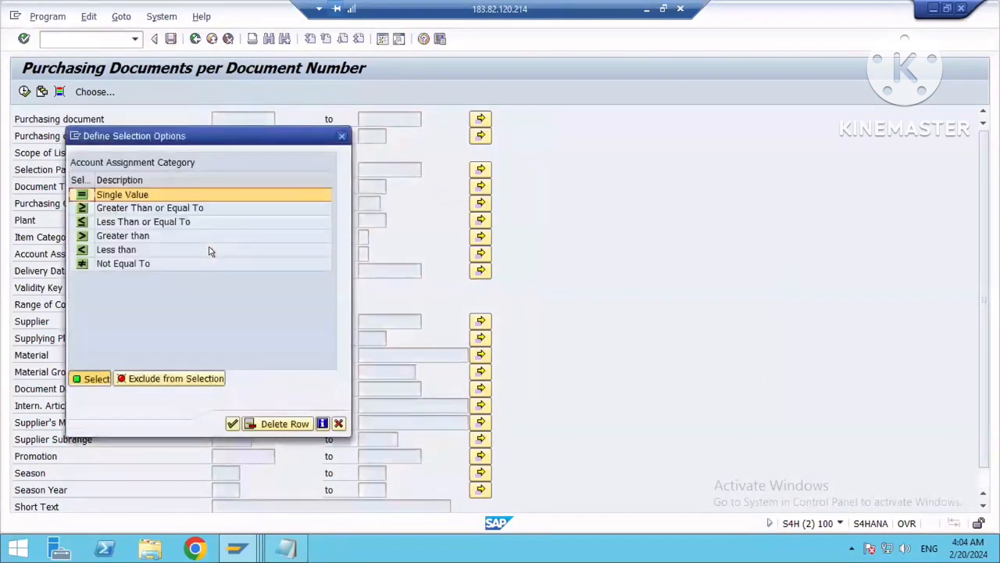
pyautogui.click(342, 136)
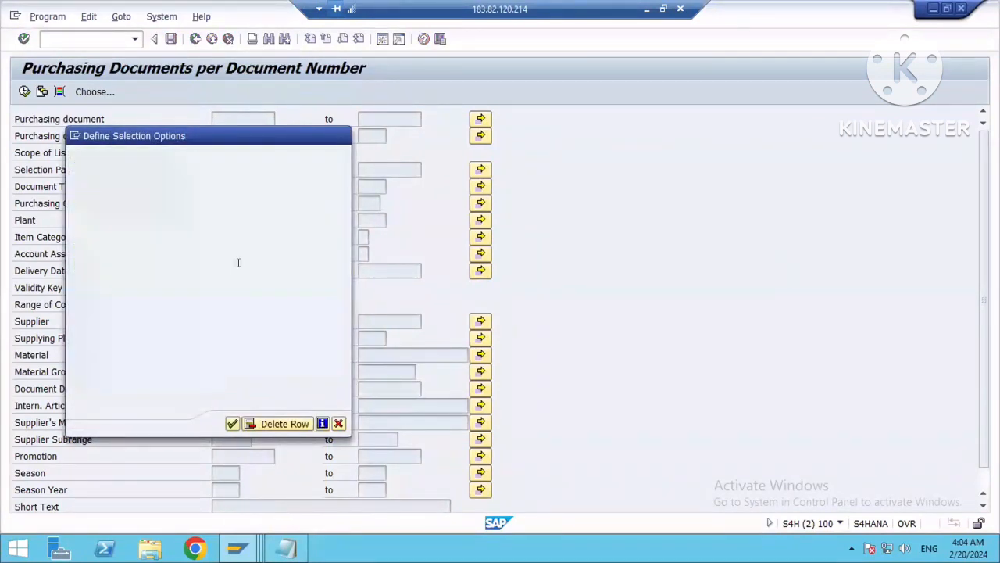
pyautogui.write('K')
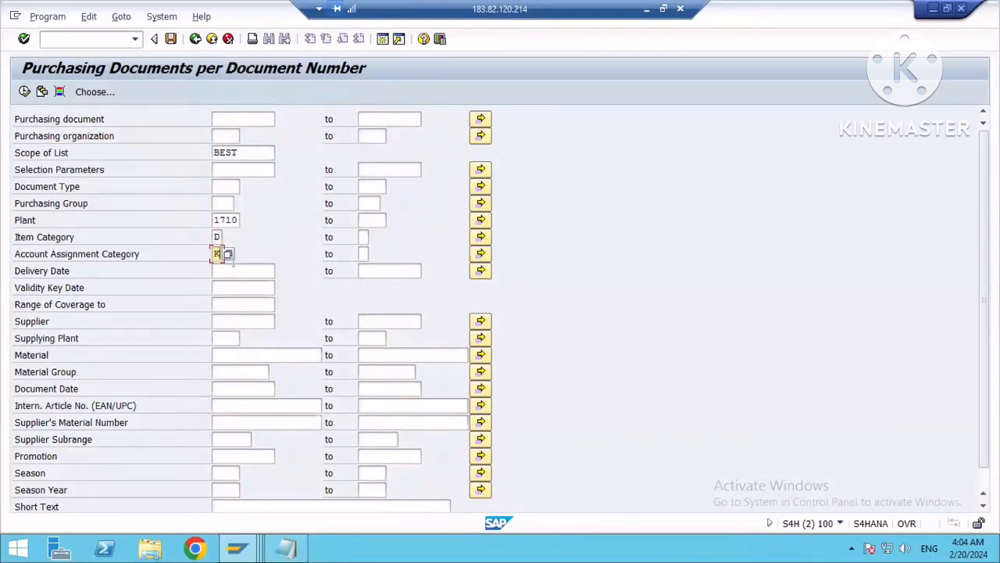
# Limit the document date range to 08.01.2024 through 19.02.2024 and execute the purchasing document selection.
pyautogui.click(234, 384)
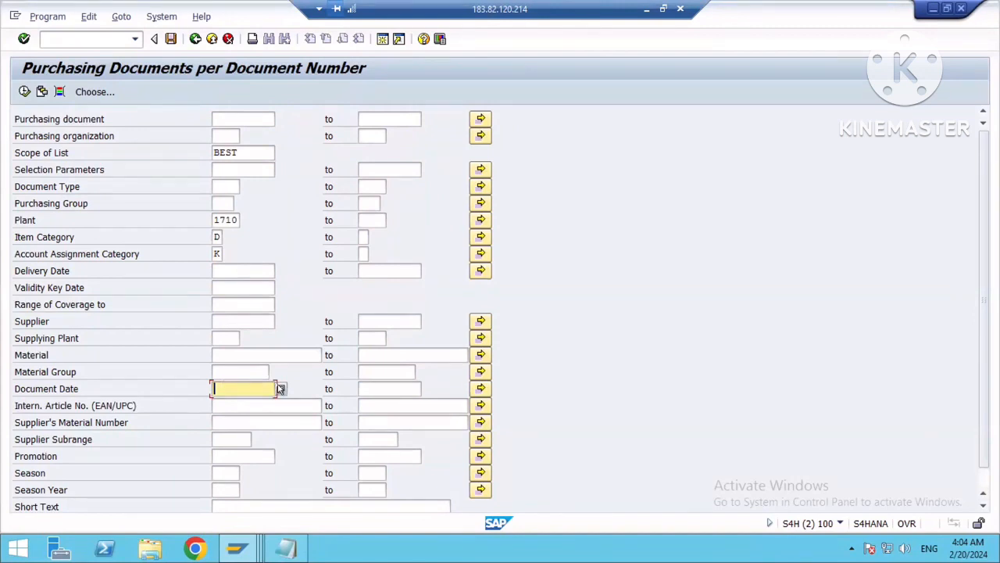
pyautogui.click(281, 388)
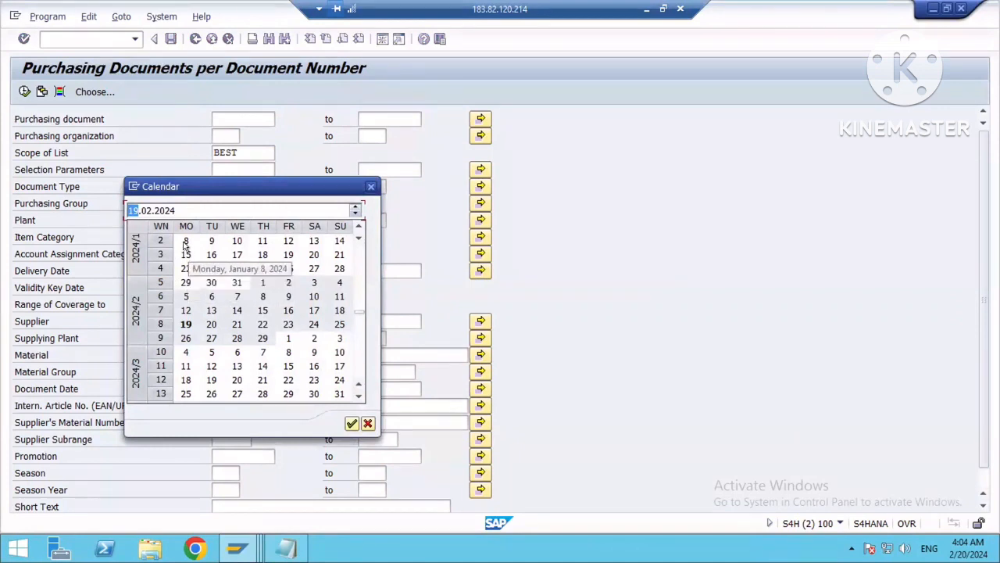
pyautogui.doubleClick(185, 241)
pyautogui.click(420, 387)
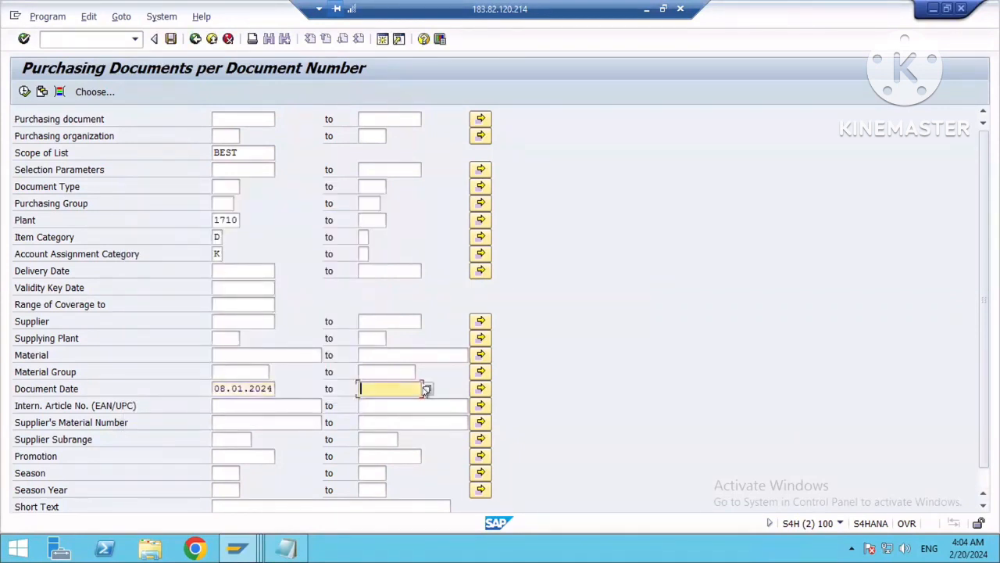
pyautogui.click(423, 388)
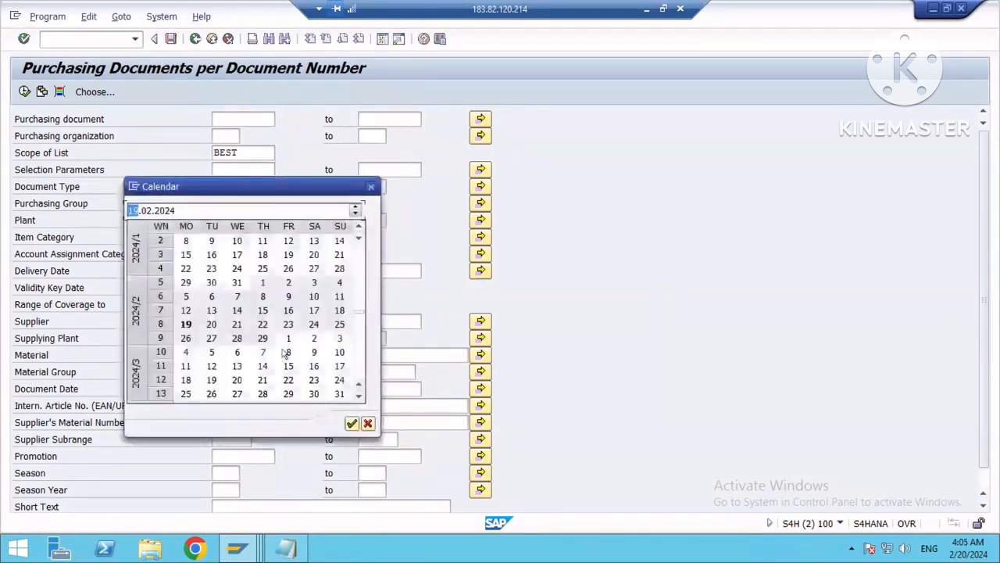
pyautogui.doubleClick(186, 323)
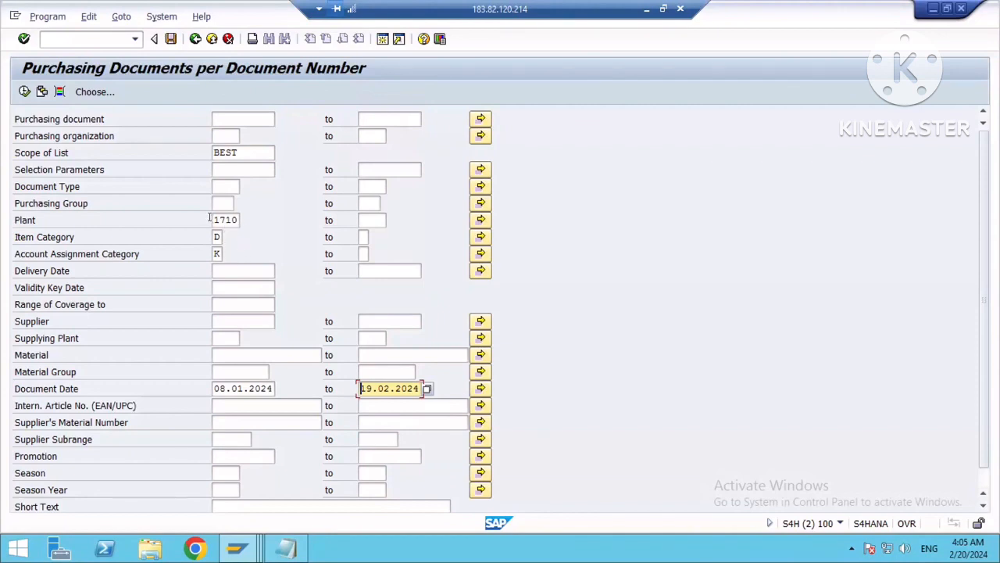
pyautogui.click(239, 220)
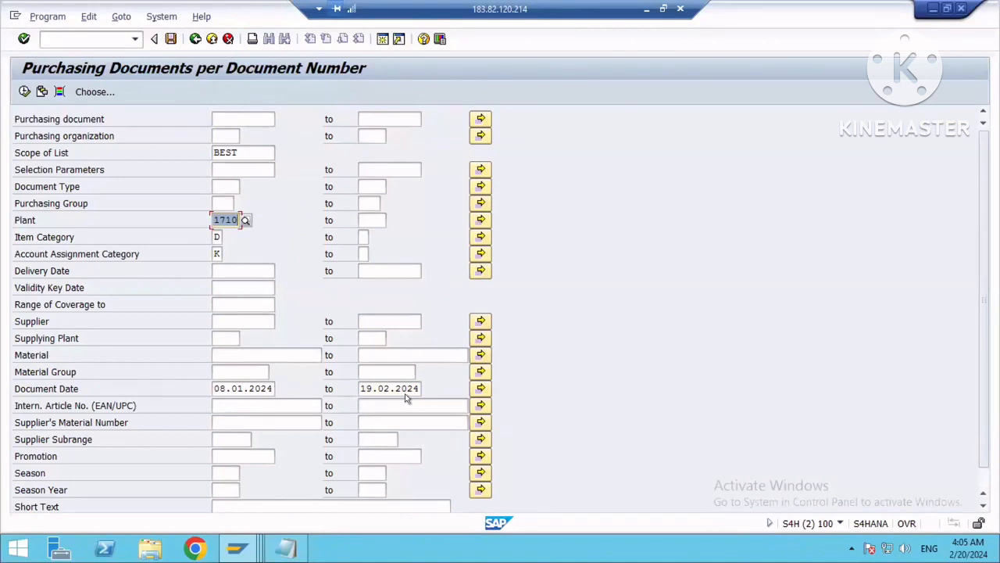
pyautogui.click(24, 91)
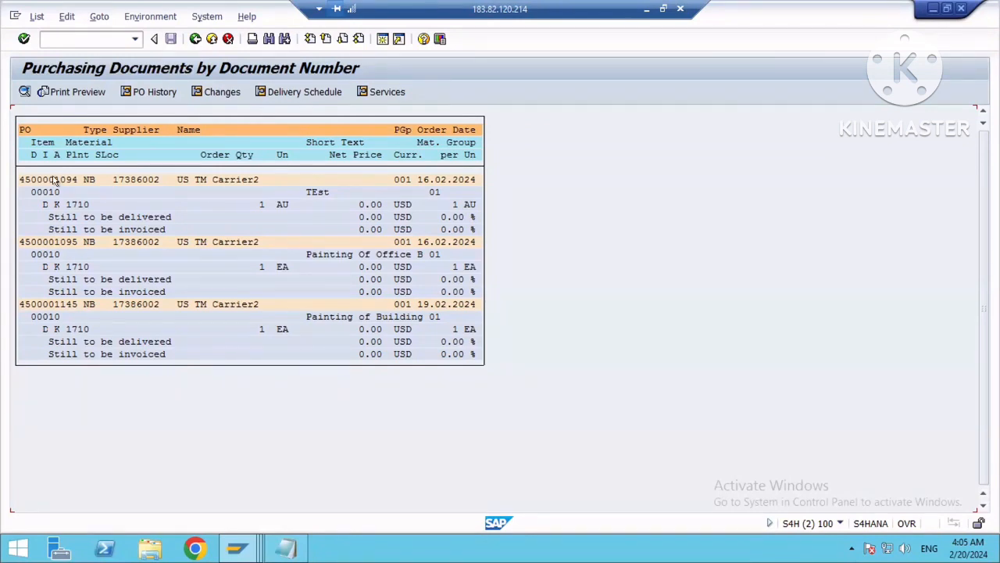
# Open the "Painting Of Office Building" purchase order from the list, check its G/L account assignment and return to the list.
pyautogui.doubleClick(53, 241)
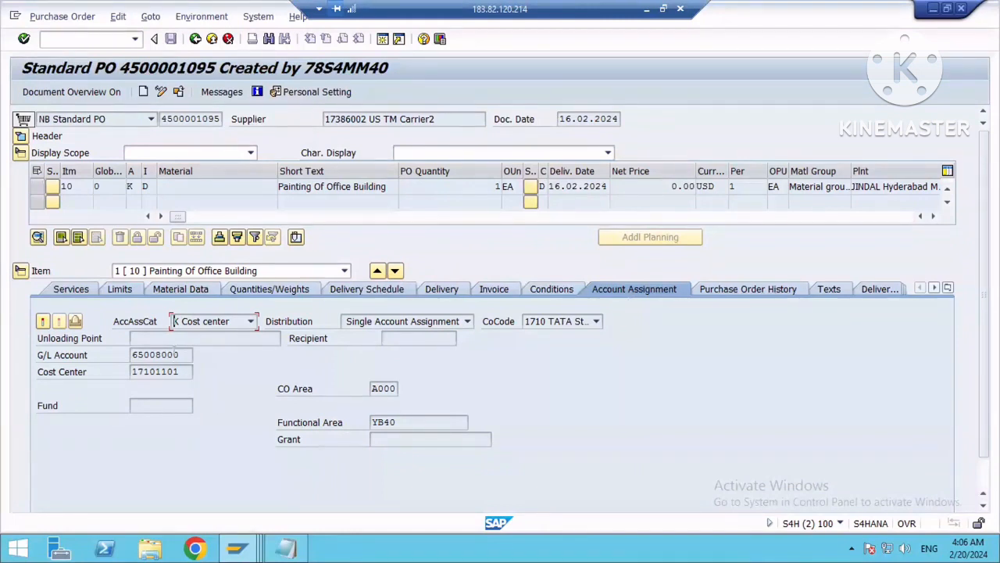
pyautogui.moveTo(177, 354); pyautogui.dragTo(117, 349)
pyautogui.press('Left')
pyautogui.click(194, 39)
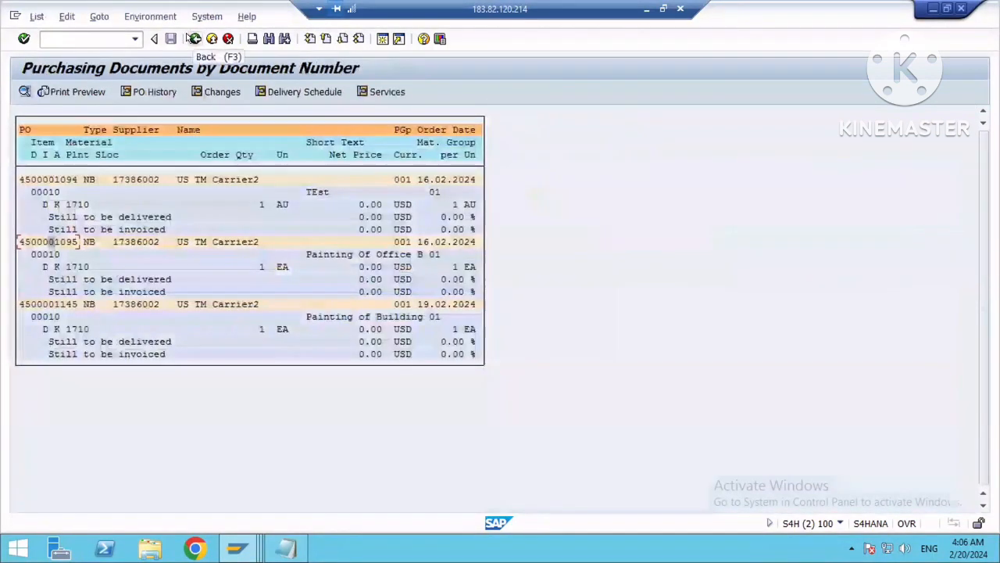
# Leave the purchase order list and its selection screen, then start transaction me2n again from SAP Easy Access.
pyautogui.click(194, 38)
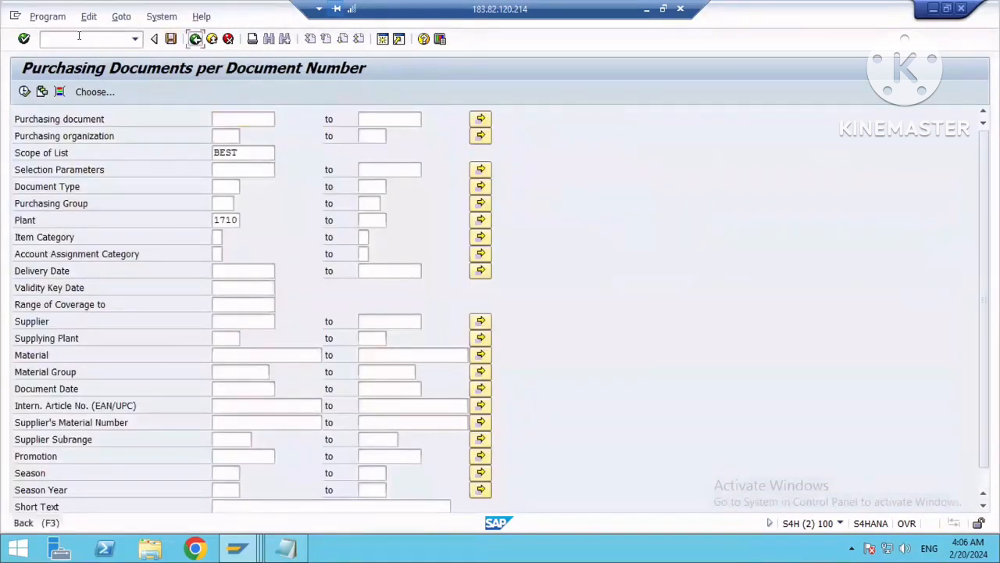
pyautogui.click(194, 39)
pyautogui.write('m')
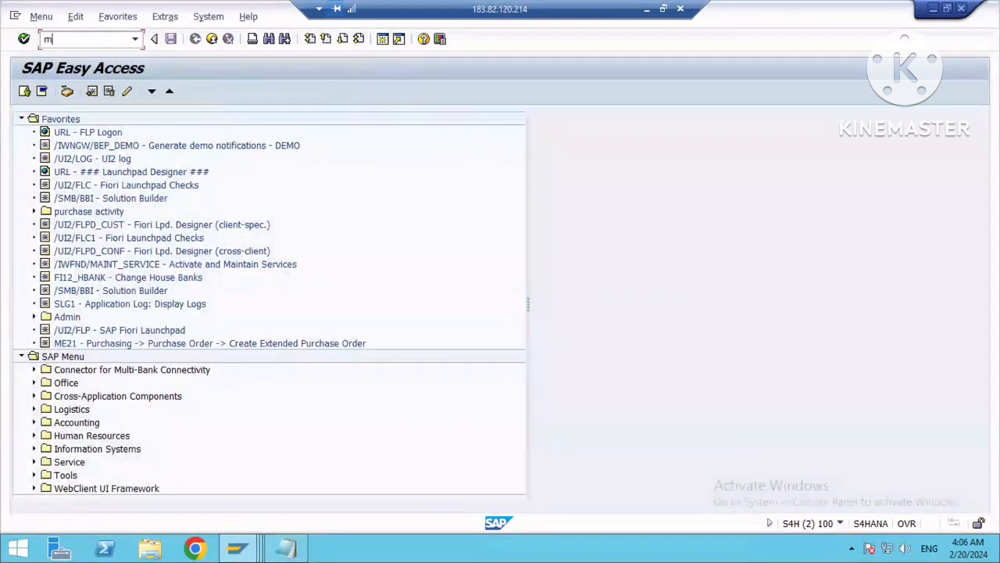
pyautogui.write('e2n')
pyautogui.press('Return')
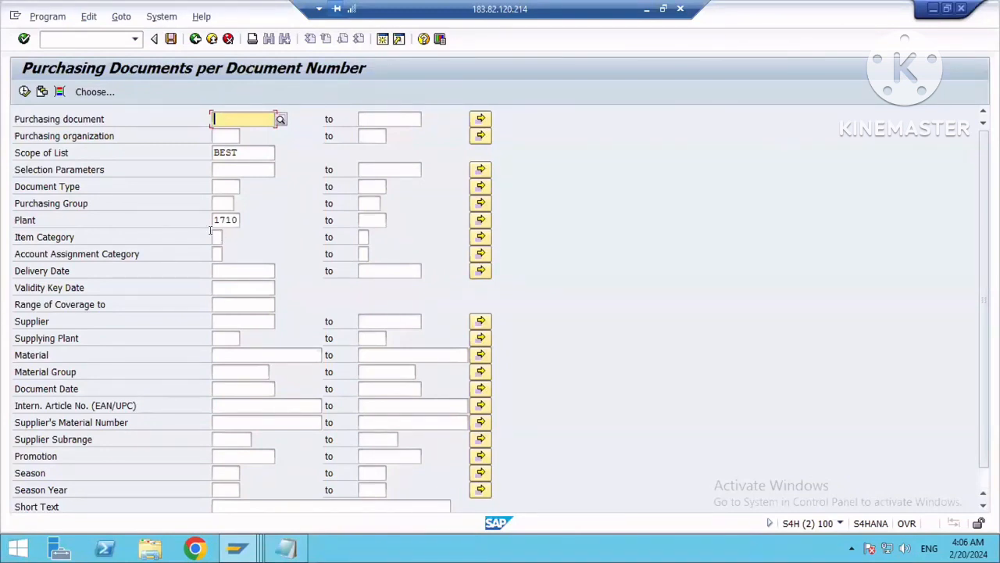
# Restrict the selection for plant 1710 to item category D and account assignment category K.
pyautogui.click(216, 237)
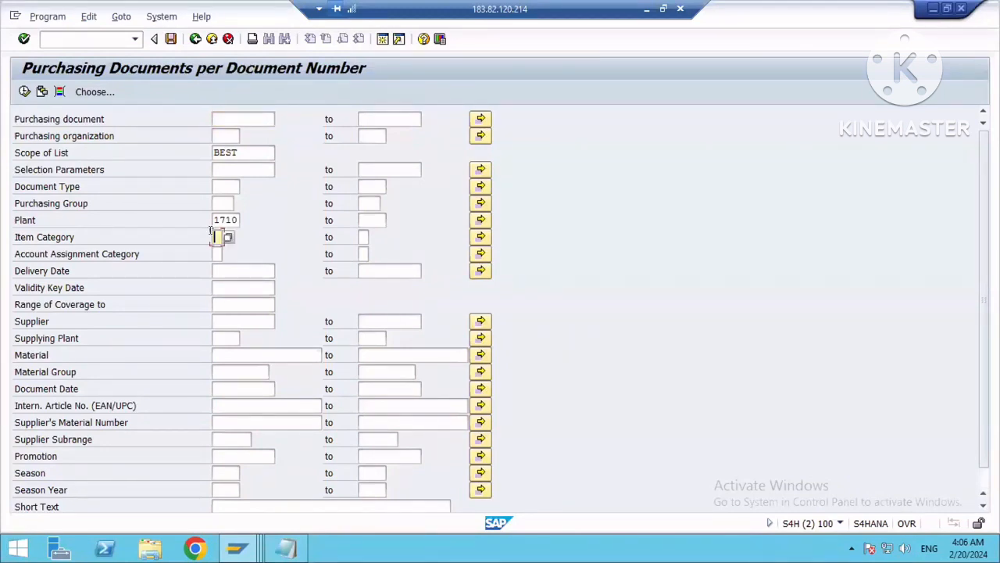
pyautogui.write('D')
pyautogui.click(212, 253)
pyautogui.write('K')
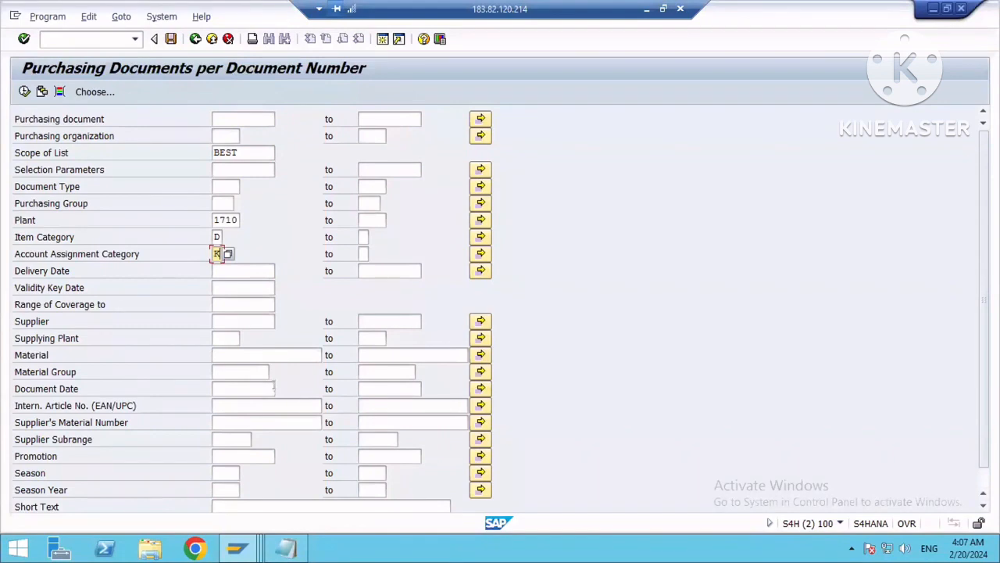
# Set the document date range from 08.01.2024 to 19.02.2024 using the previously entered dates, and generate the purchase order list.
pyautogui.click(269, 388)
pyautogui.press('space')
pyautogui.press('Down')
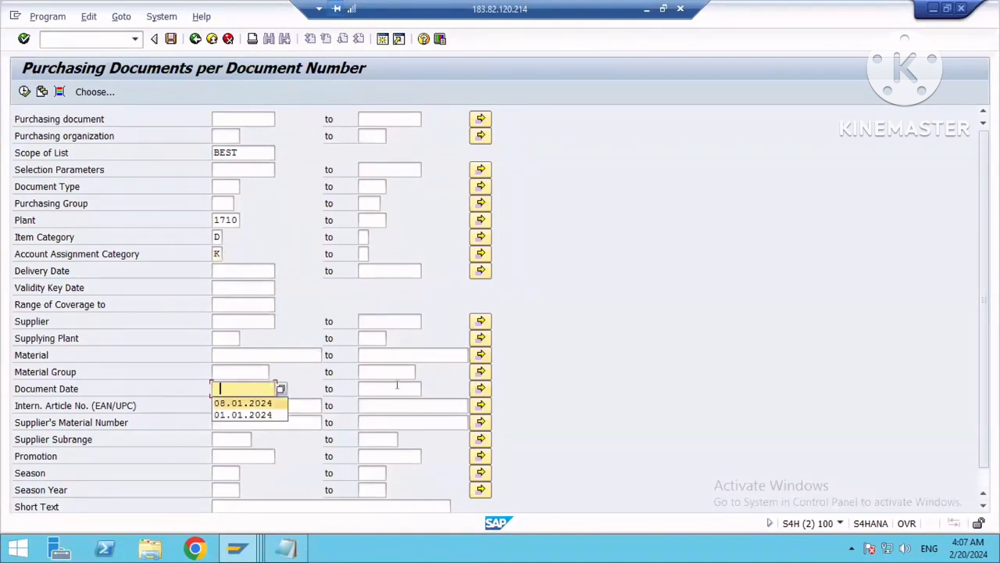
pyautogui.press('Return')
pyautogui.click(383, 393)
pyautogui.press('space')
pyautogui.press('Down')
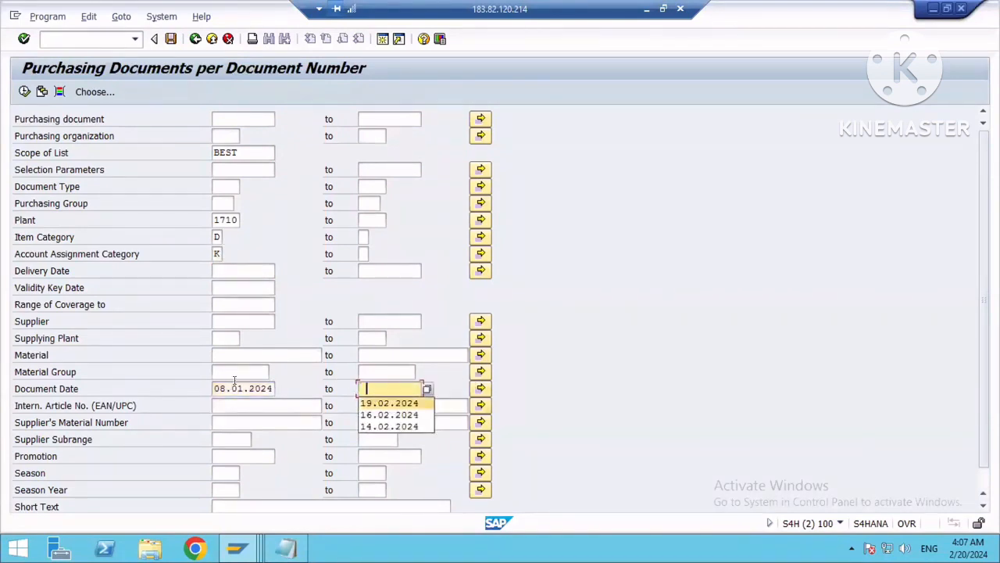
pyautogui.press('Return')
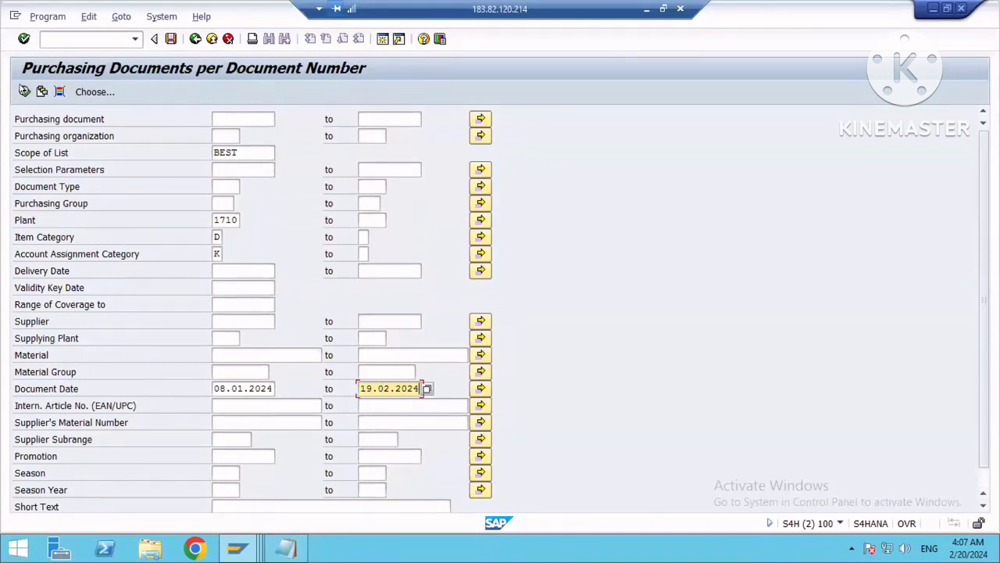
pyautogui.click(24, 91)
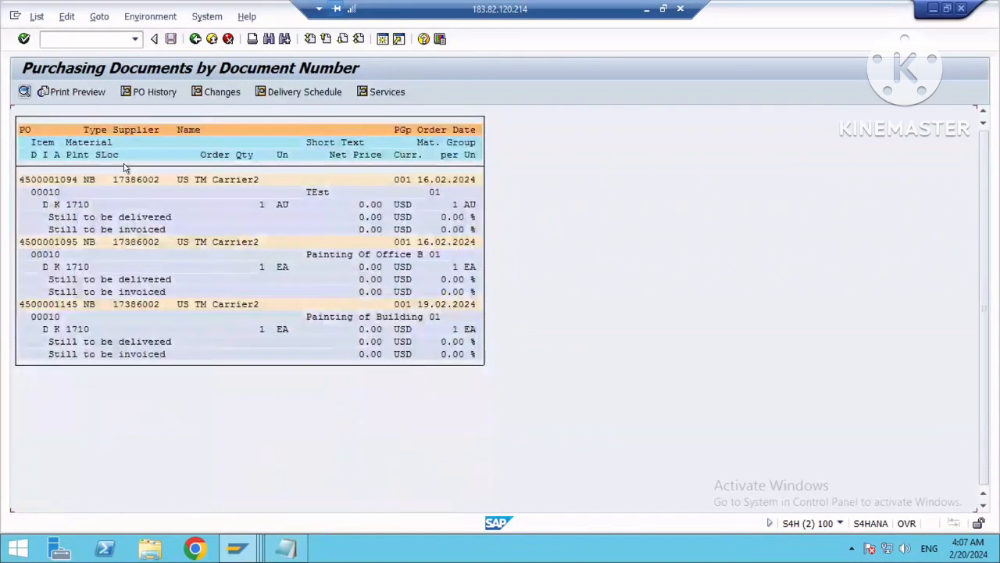
# Display the "Painting of Building" purchase order dated 19.02.2024 from the list, then go all the way back to SAP Easy Access.
pyautogui.doubleClick(35, 304)
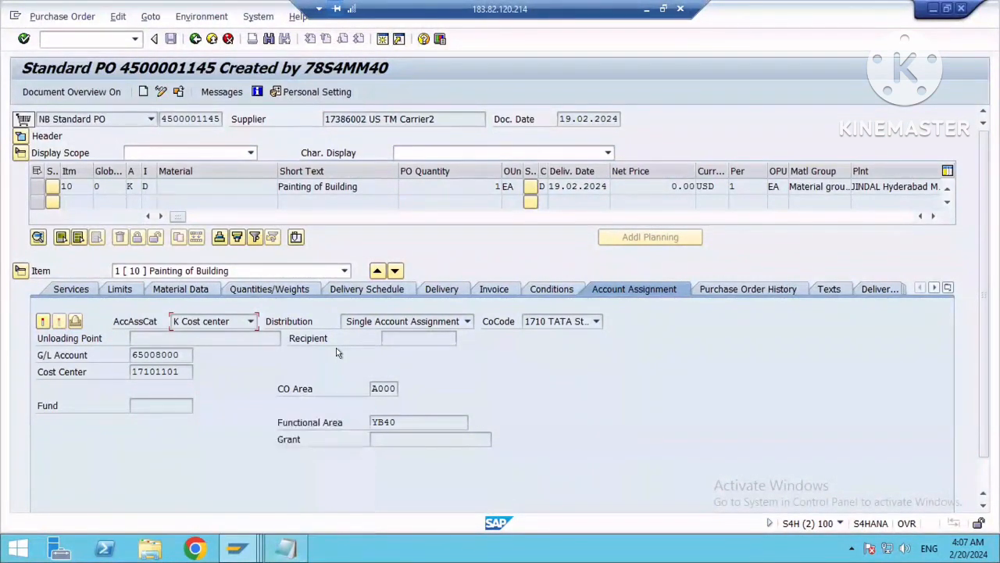
pyautogui.click(195, 39)
pyautogui.click(195, 39)
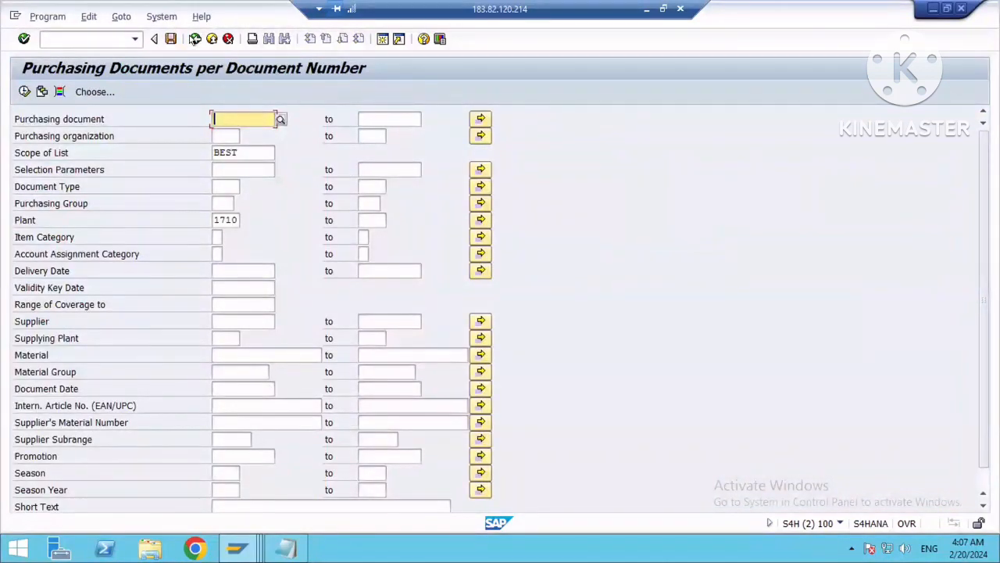
pyautogui.click(195, 39)
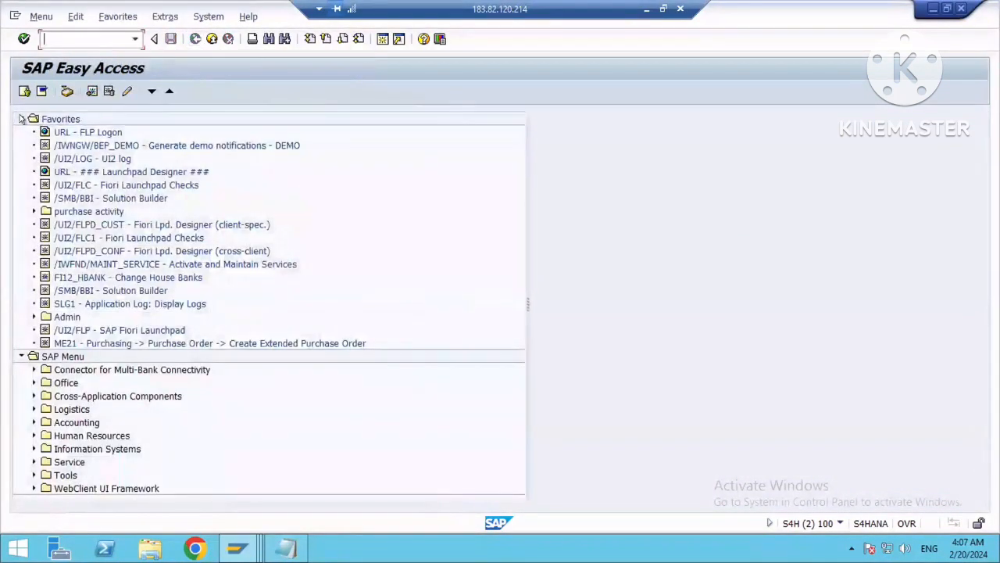